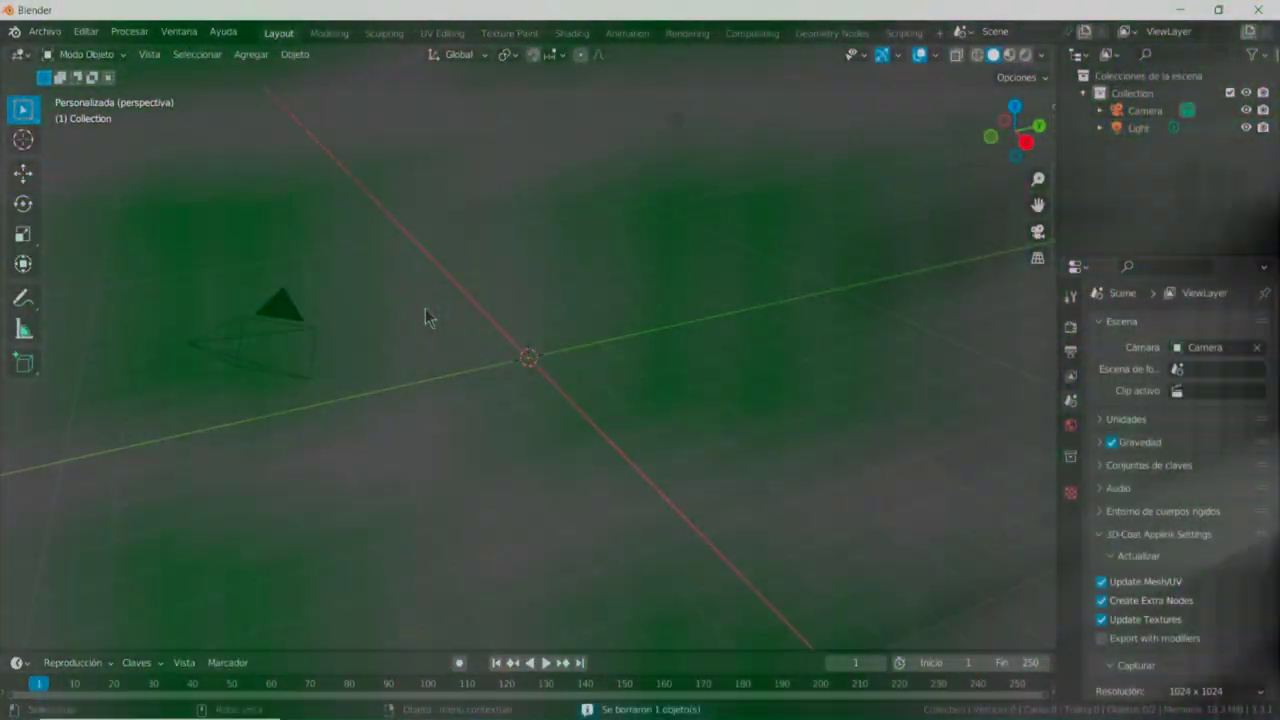
Tilt the empty scene's view and bring up the Agregar (Add) object list
{"action": "middle_click_drag", "start_coordinate": [427, 318], "coordinate": [505, 448]}
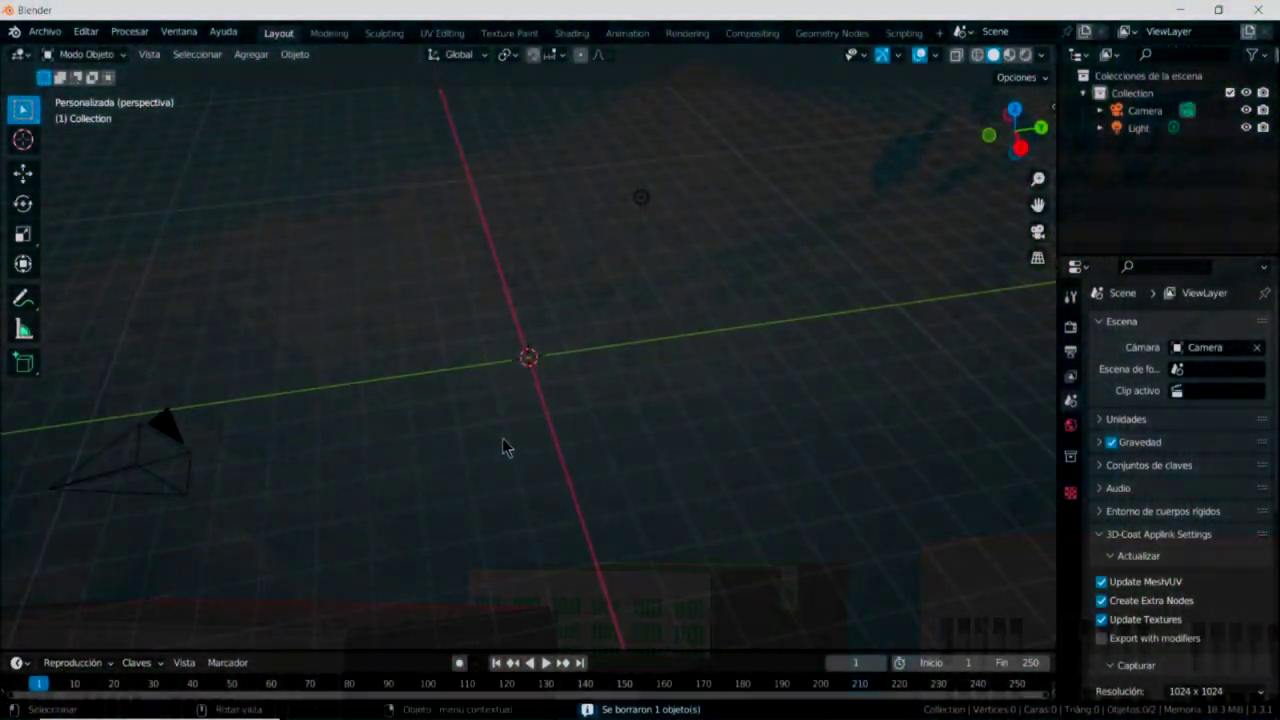
{"action": "left_click", "coordinate": [257, 60]}
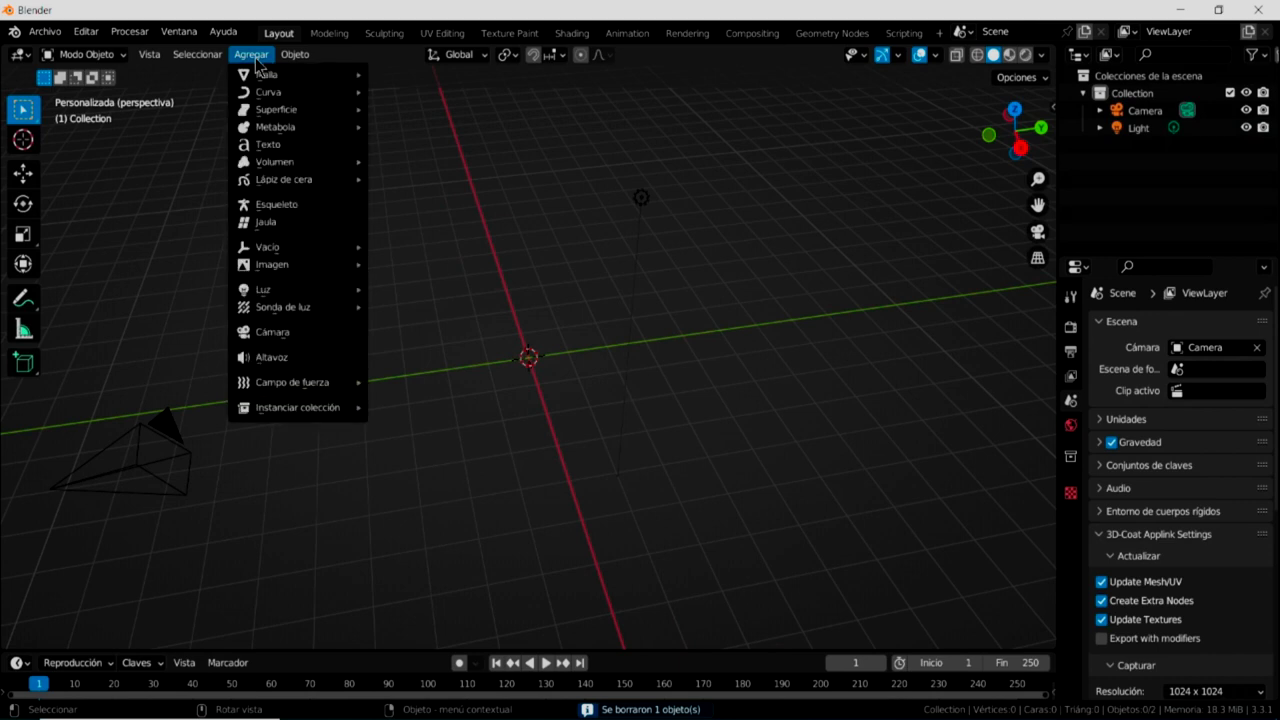
Add a plane at the origin and switch it into Edit Mode
{"action": "left_click", "coordinate": [405, 74]}
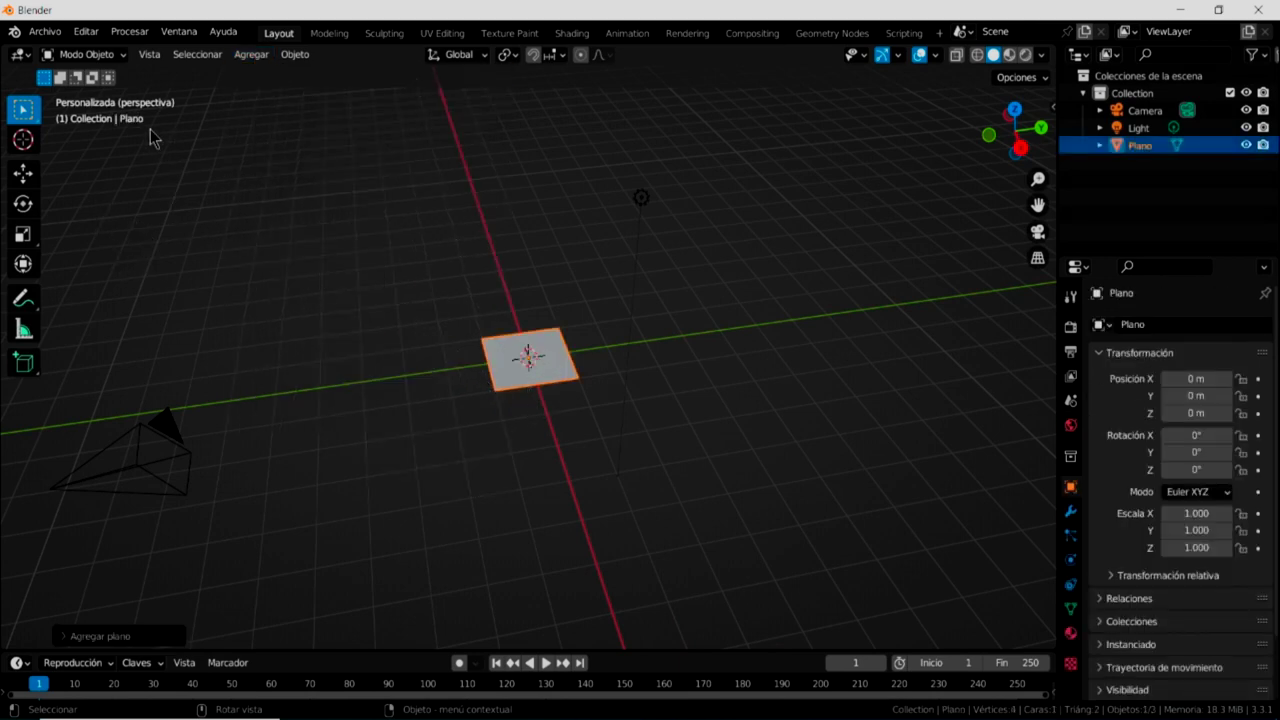
{"action": "left_click", "coordinate": [94, 55]}
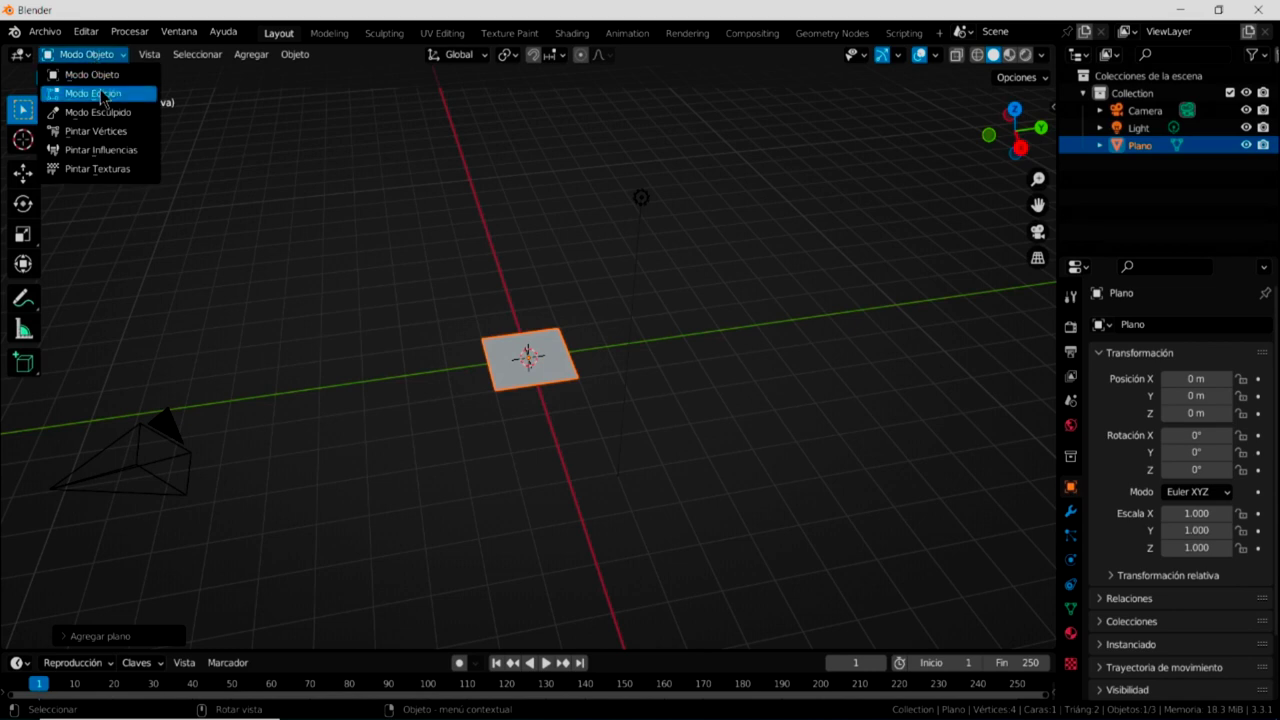
{"action": "left_click", "coordinate": [102, 94]}
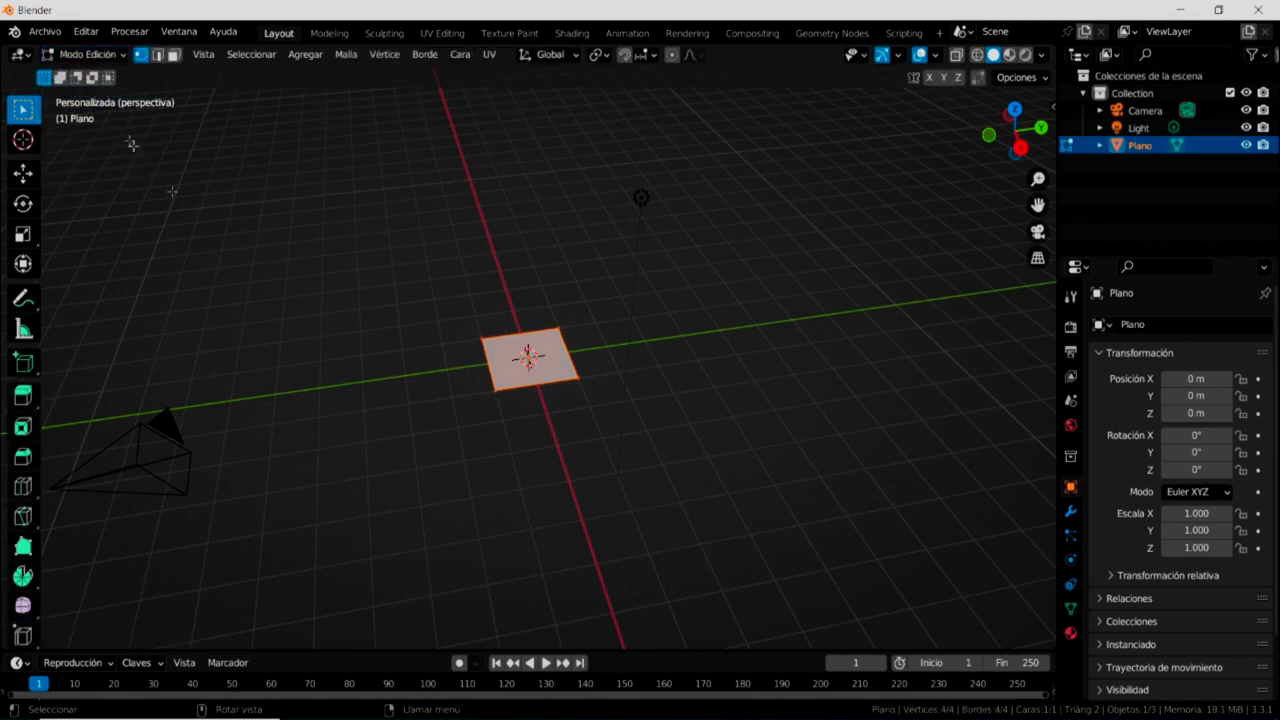
Subdivide the plane with 6 cuts into a 7×7 grid and view it from top (numpad 7)
{"action": "right_click", "coordinate": [510, 349]}
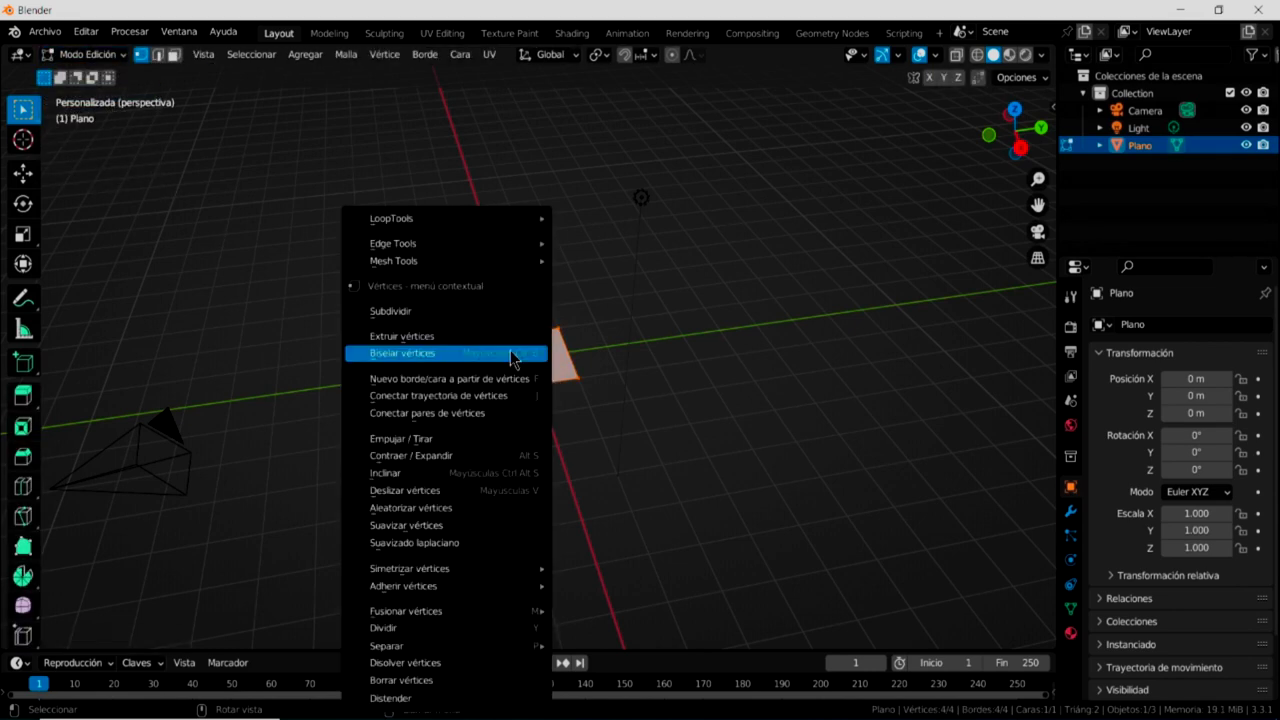
{"action": "left_click", "coordinate": [469, 313]}
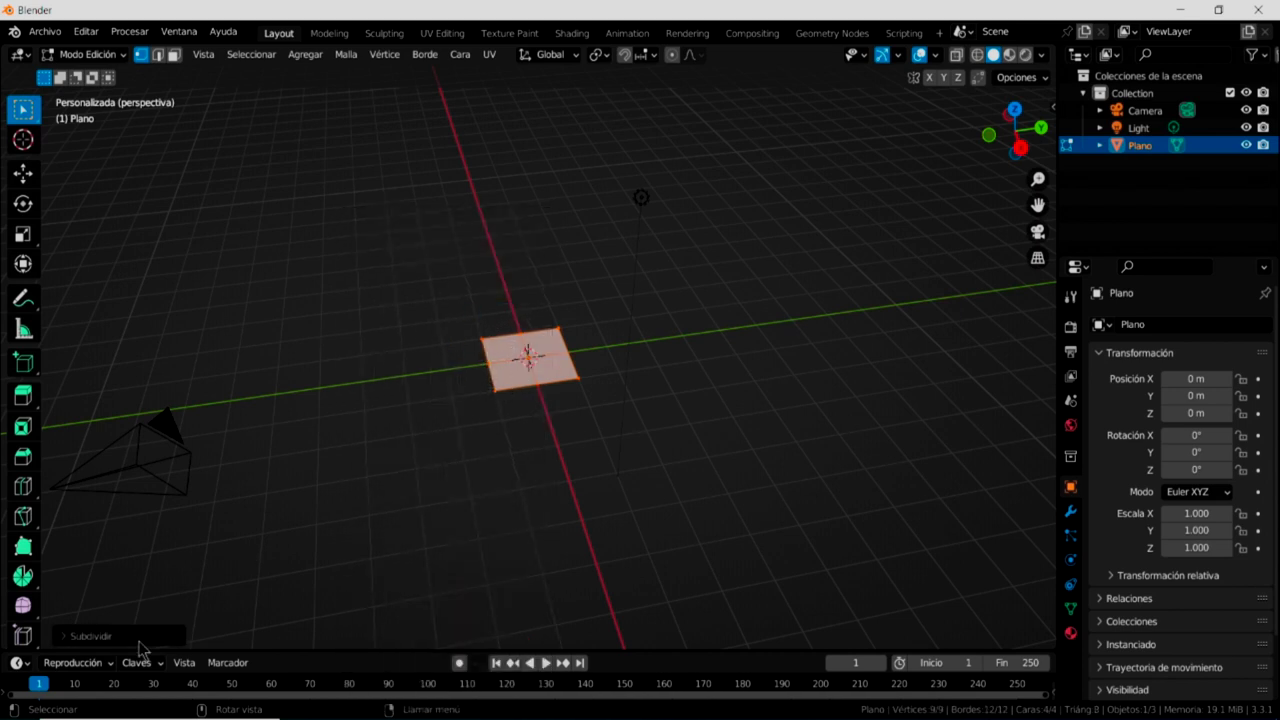
{"action": "left_click", "coordinate": [154, 640]}
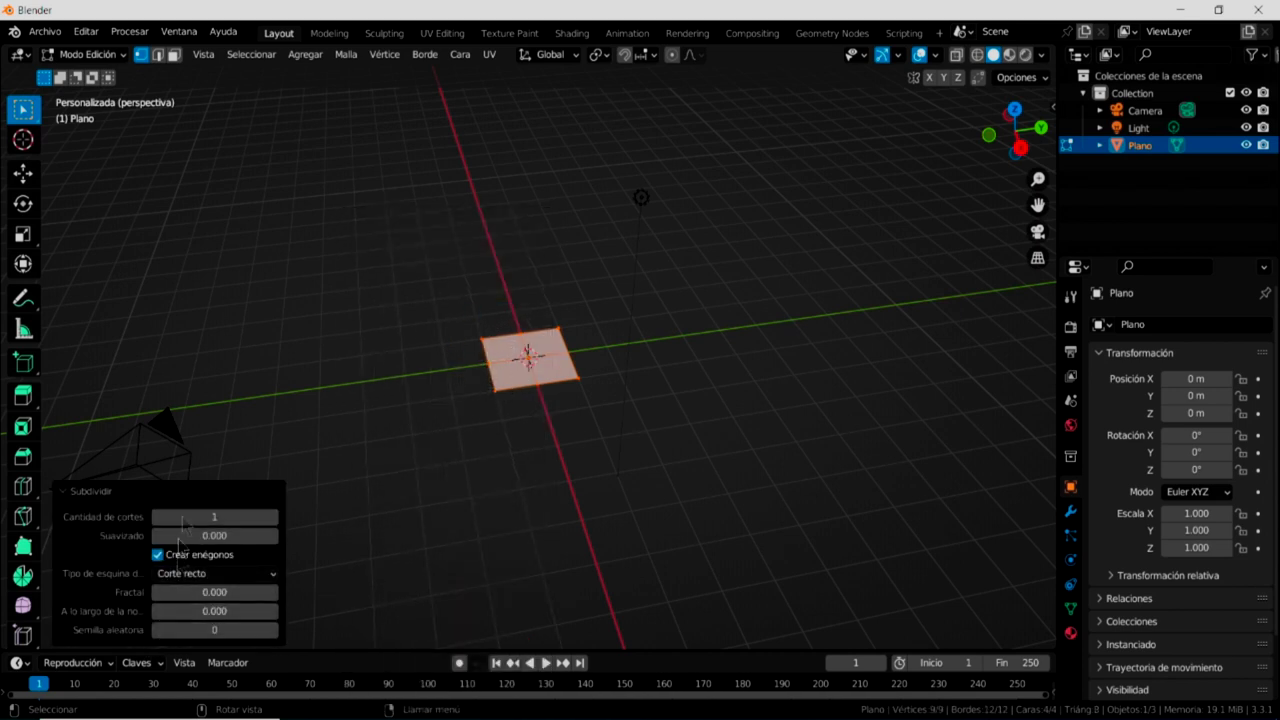
{"action": "left_click_drag", "start_coordinate": [188, 517], "coordinate": [240, 517]}
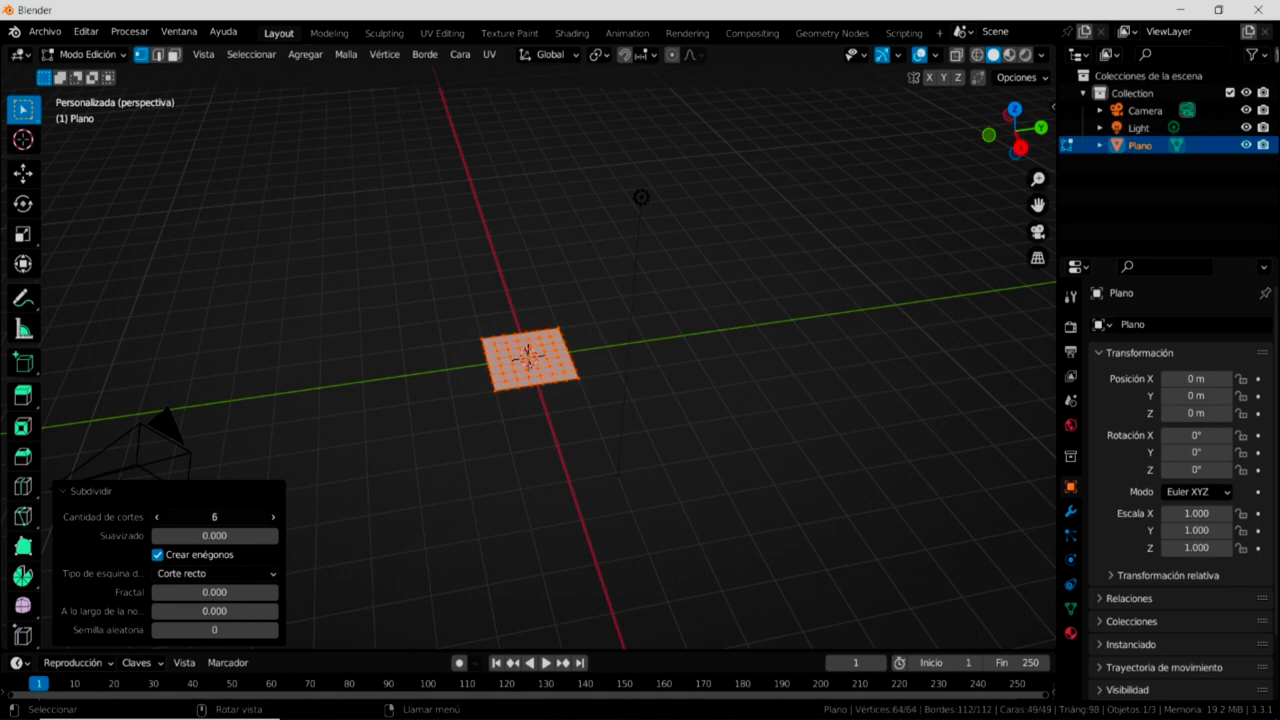
{"action": "scroll", "coordinate": [553, 399], "scroll_direction": "up", "scroll_amount": 1}
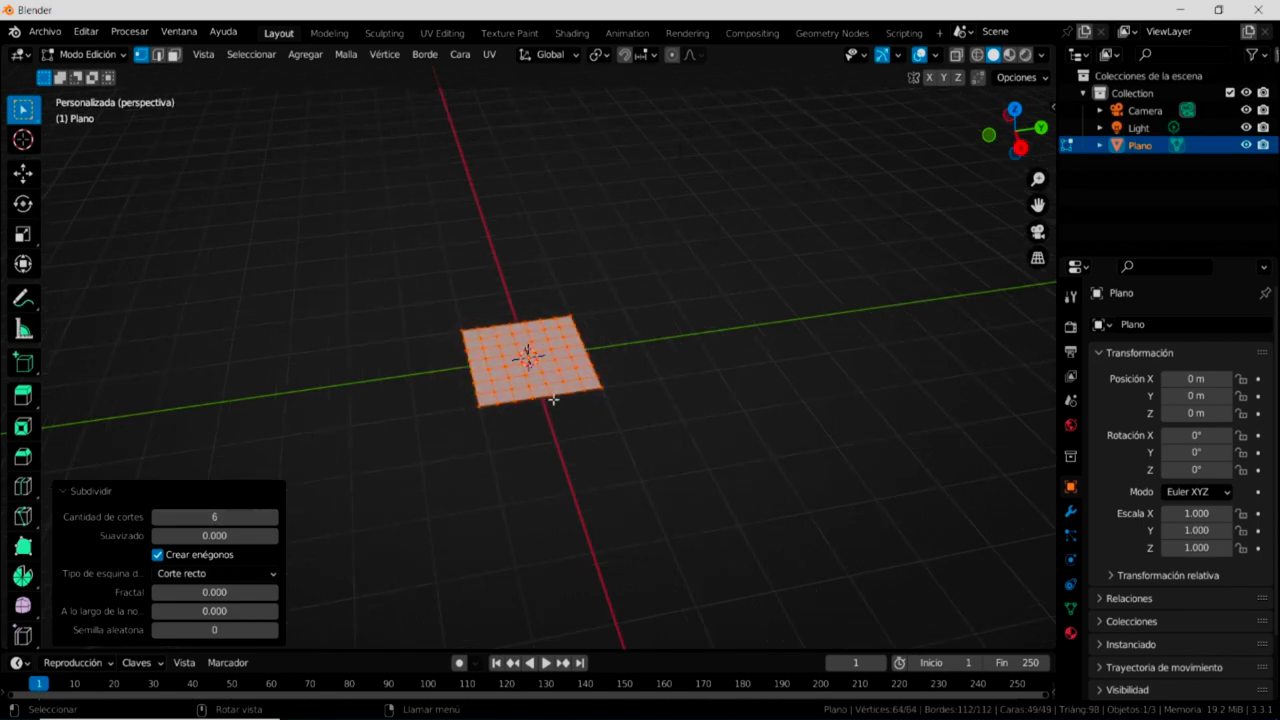
{"action": "scroll", "coordinate": [553, 399], "scroll_direction": "up", "scroll_amount": 2}
{"action": "scroll", "coordinate": [554, 401], "scroll_direction": "up", "scroll_amount": 6}
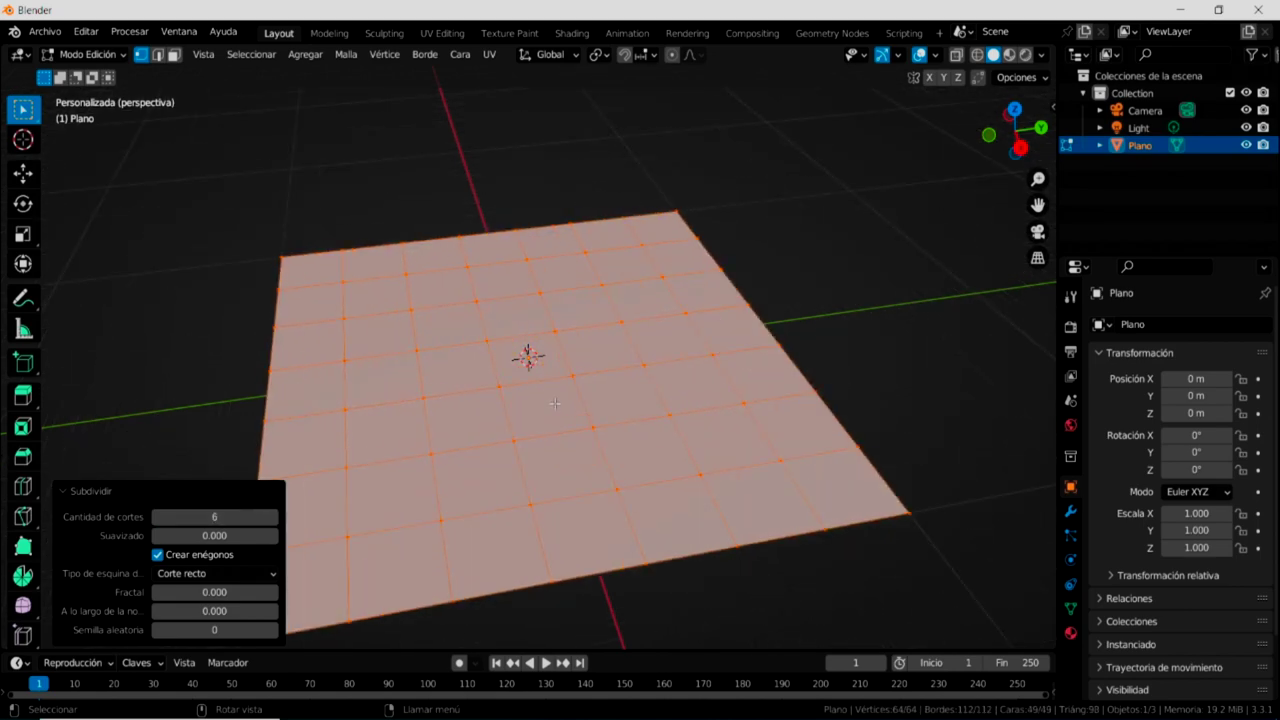
{"action": "key", "text": "KP_7"}
{"action": "scroll", "coordinate": [560, 405], "scroll_direction": "down", "scroll_amount": 1}
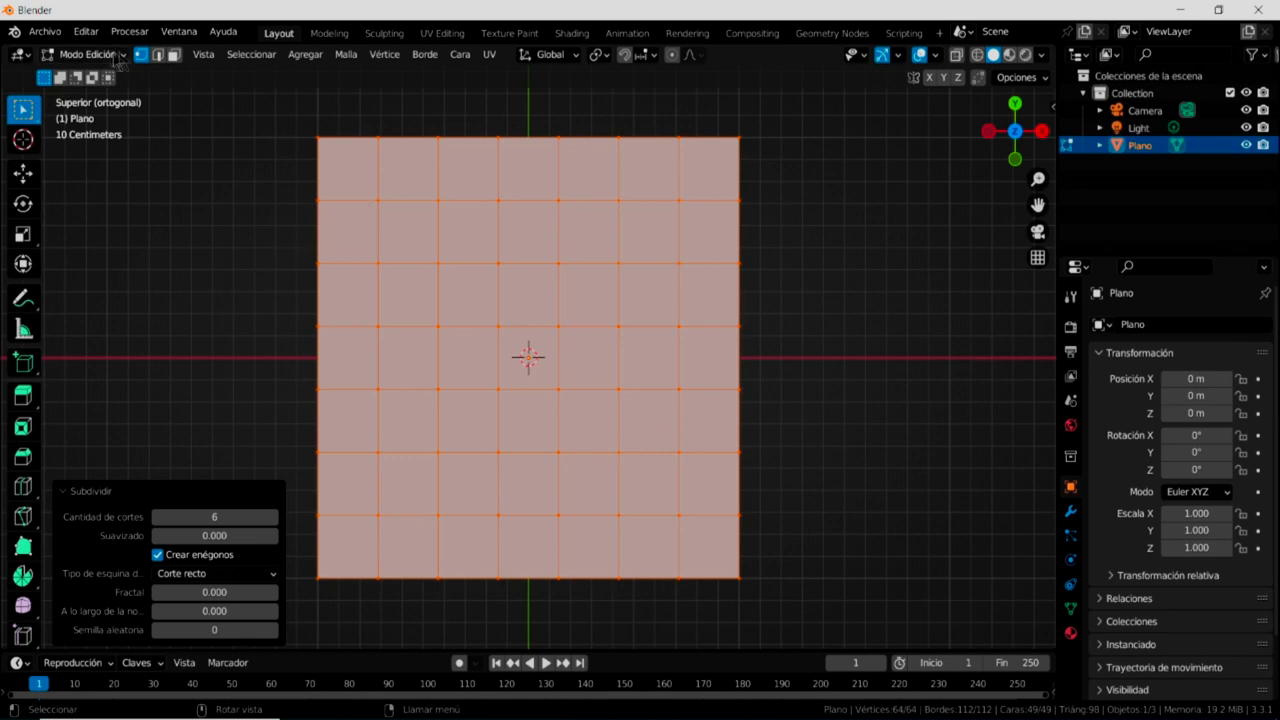
In face select mode, box-select the inner 5×5 faces and inset them at 0 m
{"action": "left_click", "coordinate": [174, 56]}
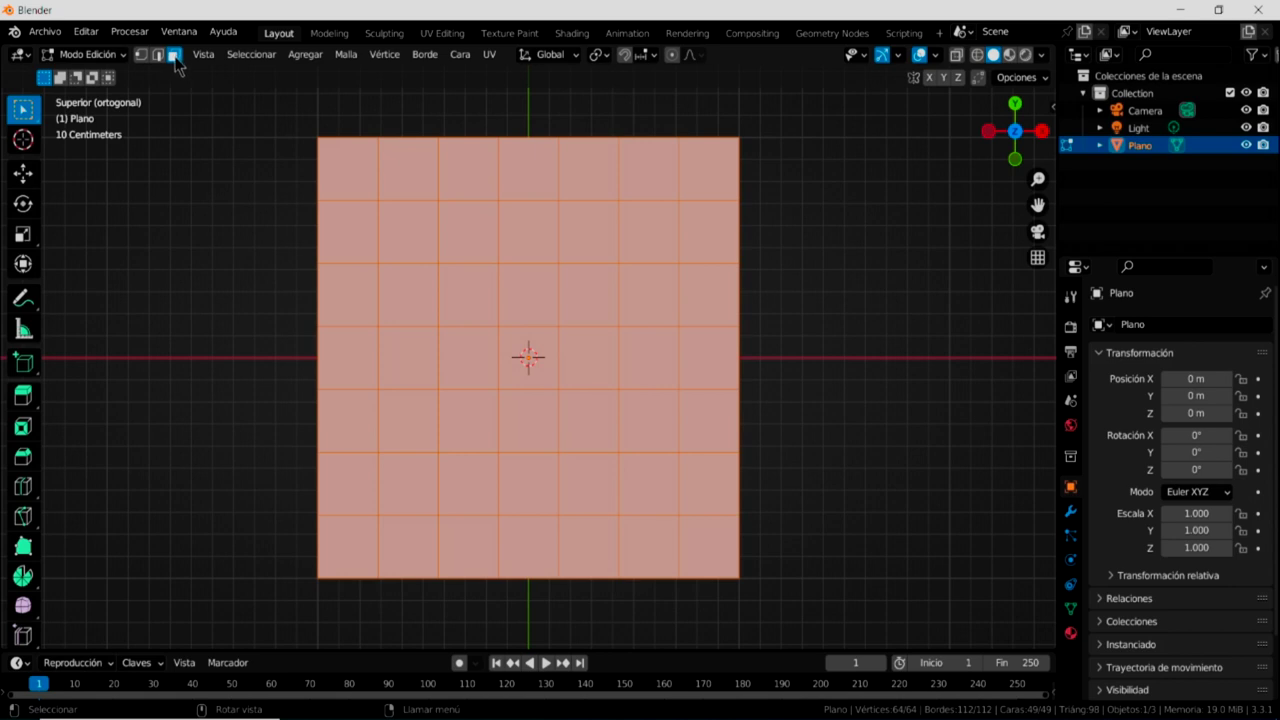
{"action": "left_click_drag", "start_coordinate": [401, 225], "coordinate": [433, 428]}
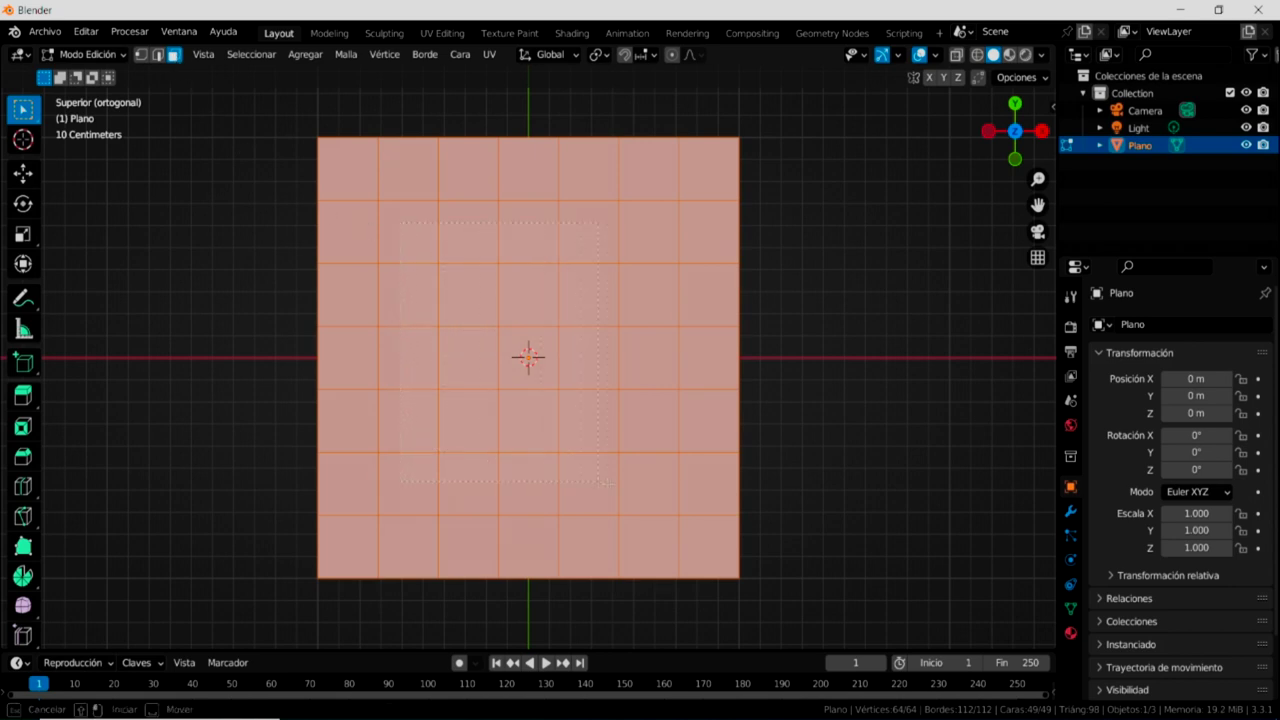
{"action": "left_click_drag", "start_coordinate": [659, 489], "coordinate": [658, 482]}
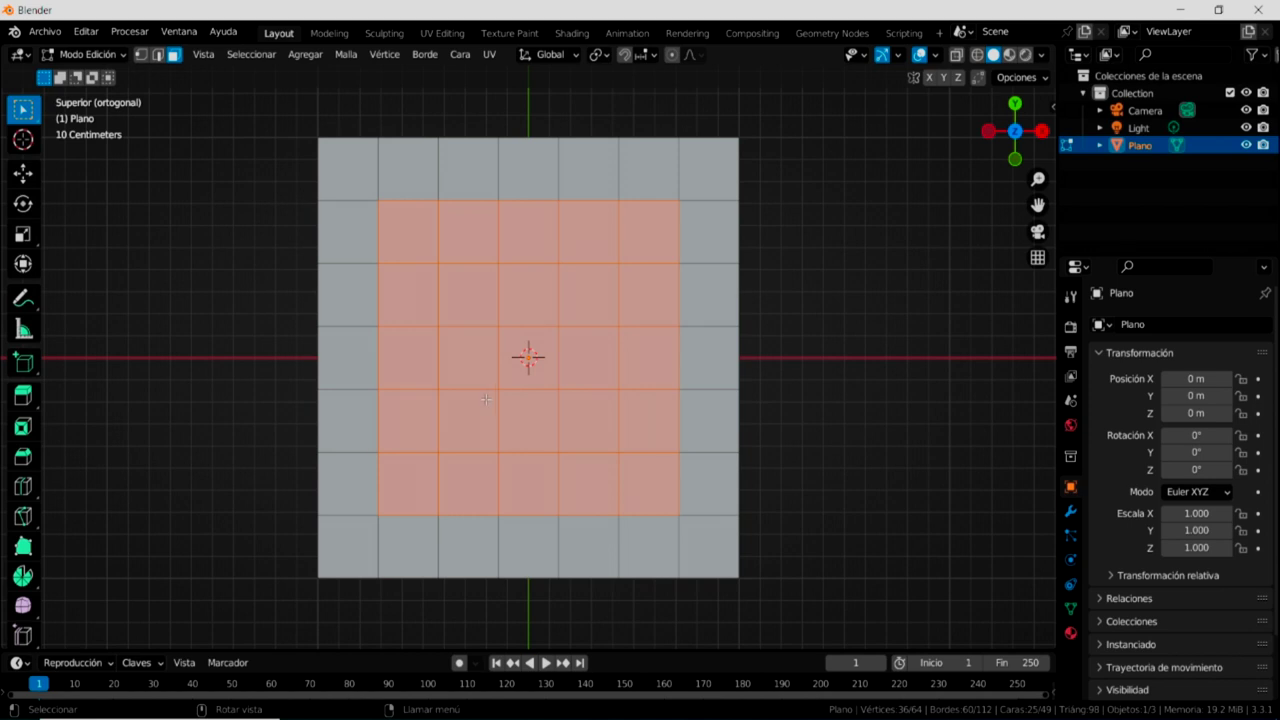
{"action": "key", "text": "i"}
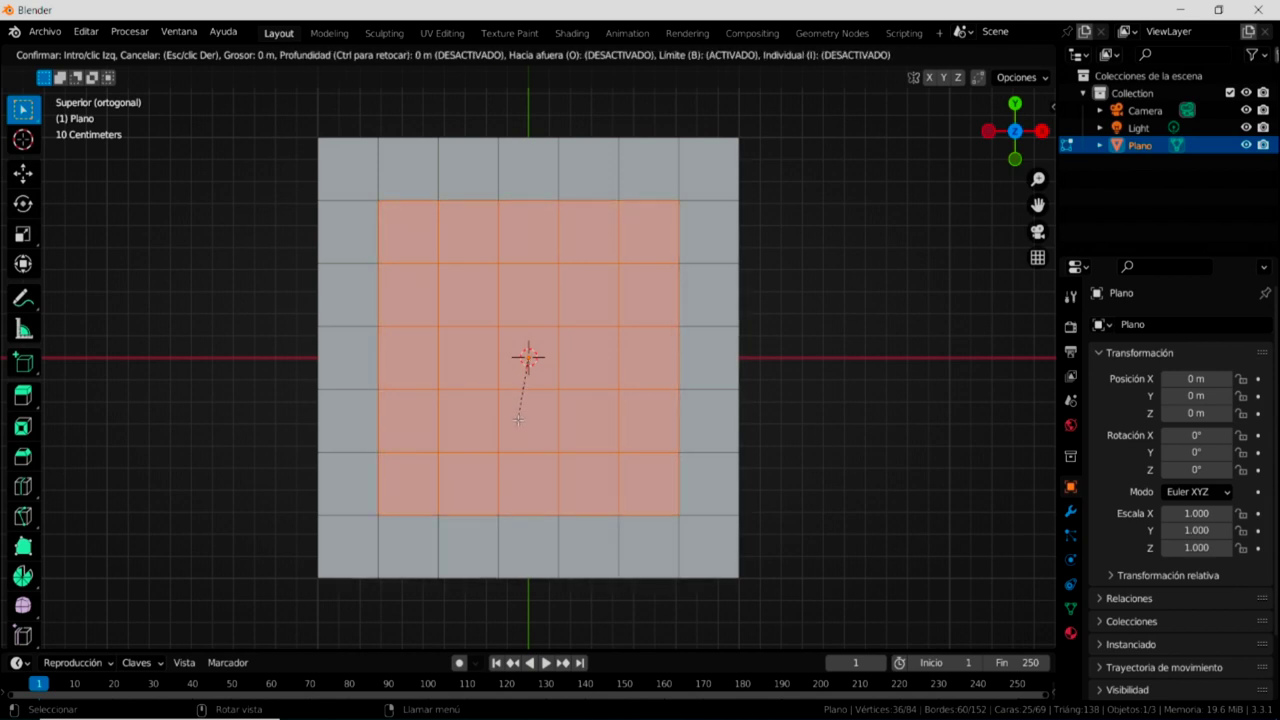
{"action": "left_click", "coordinate": [517, 421]}
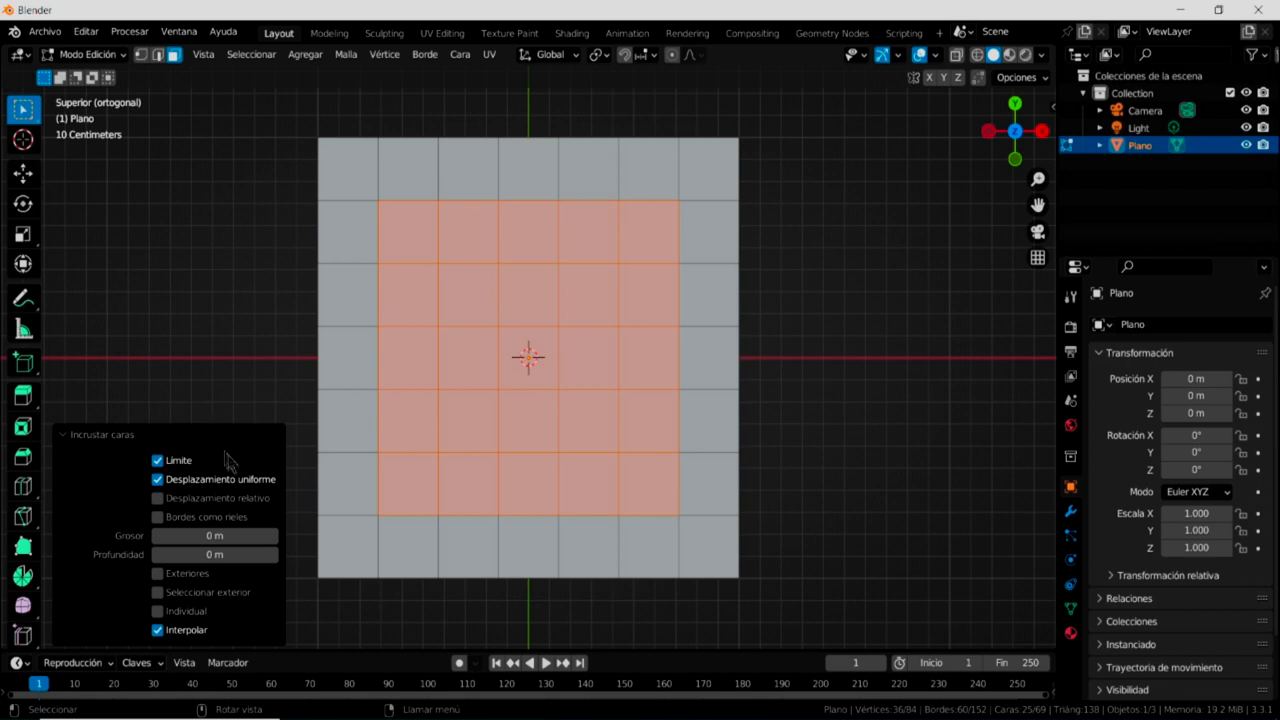
Inset each of the 25 inner faces individually by 0.06073 m
{"action": "left_click", "coordinate": [157, 612]}
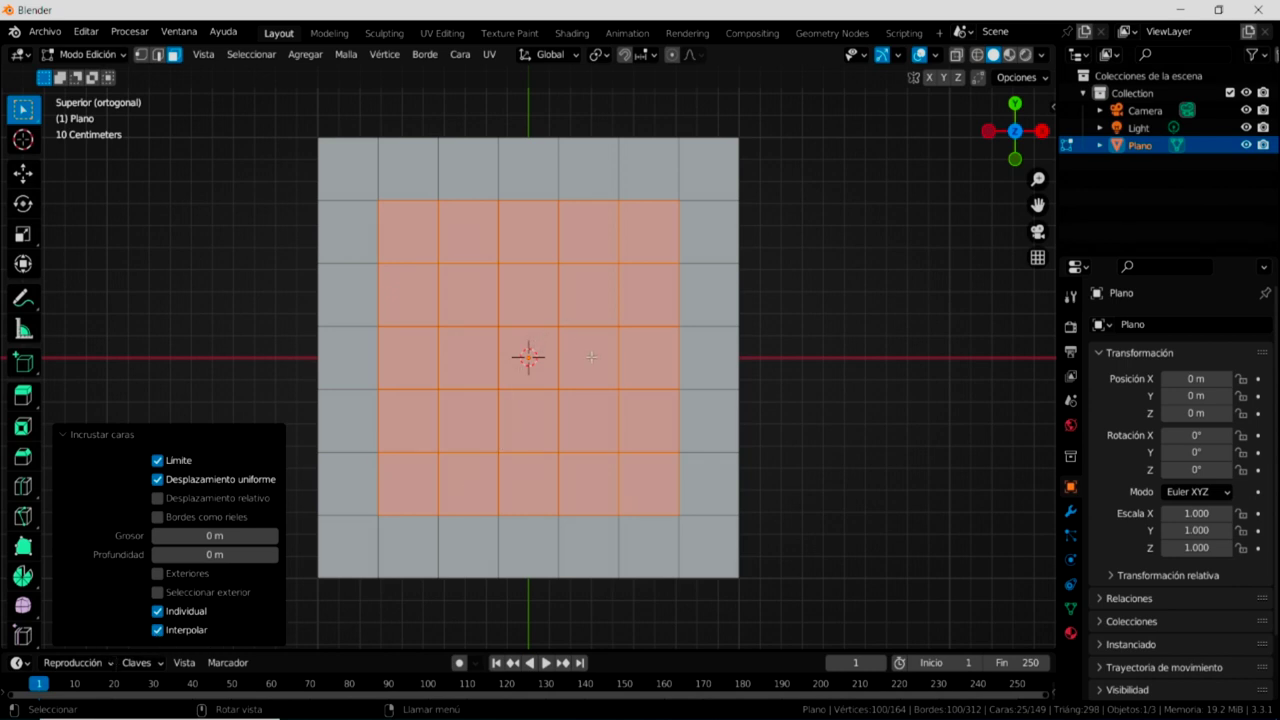
{"action": "key", "text": "i"}
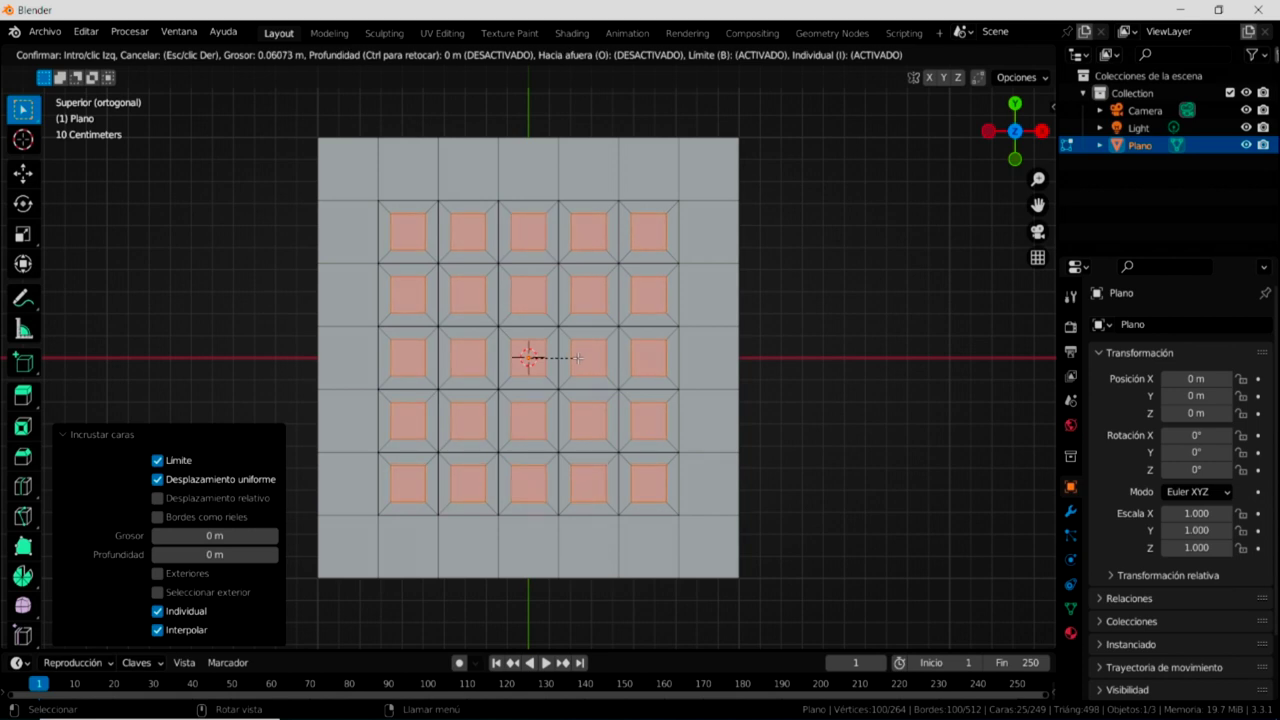
{"action": "left_click", "coordinate": [577, 357]}
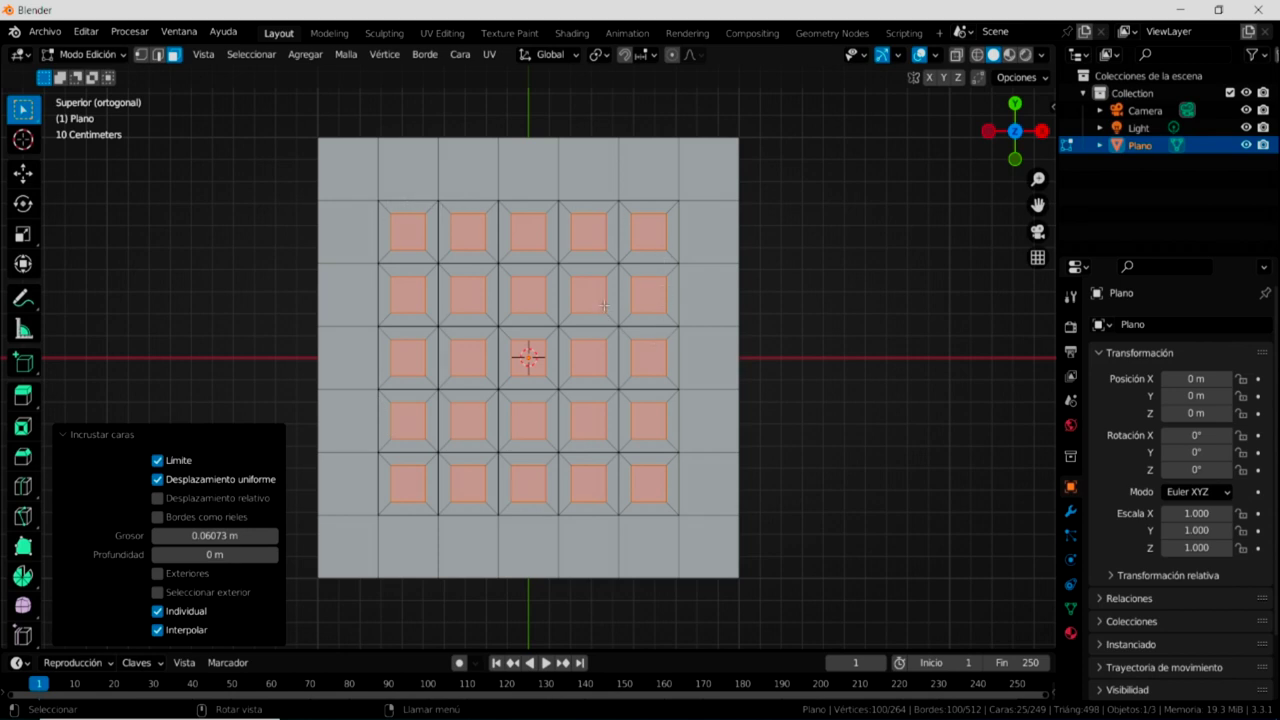
{"action": "key", "text": "x"}
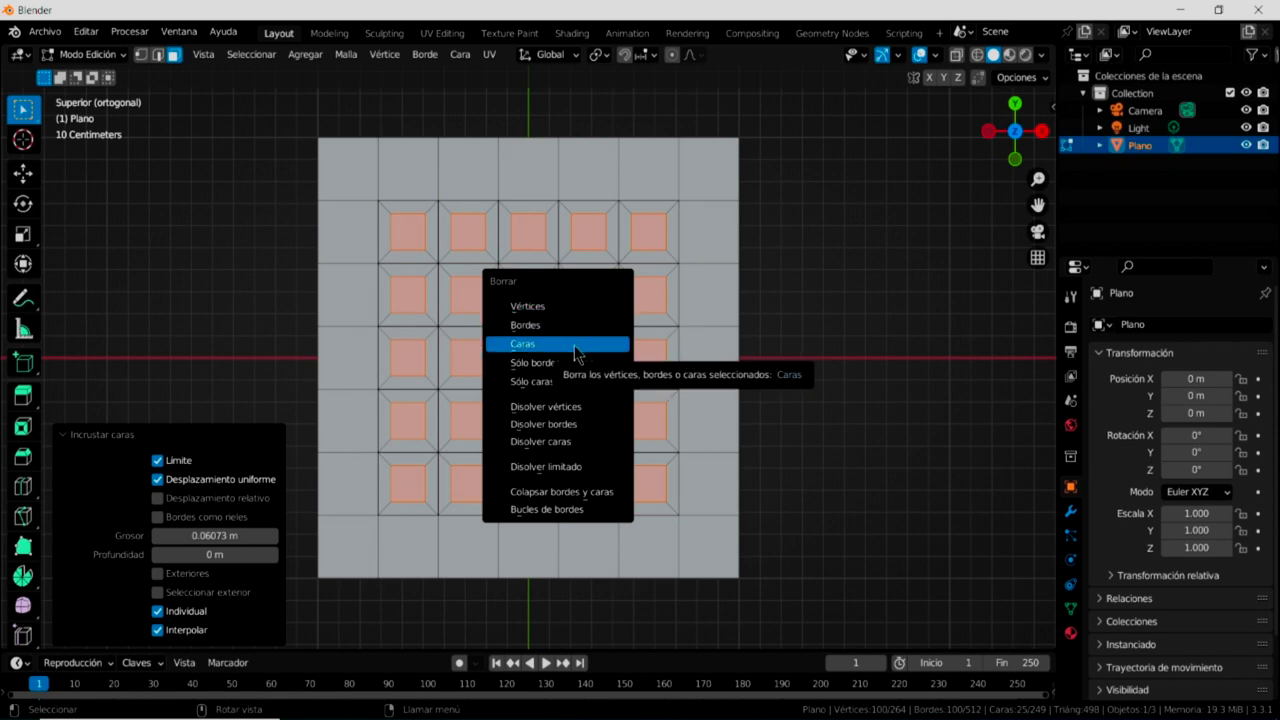
Delete the 25 inset faces to leave square holes, and show the viewport sidebar
{"action": "left_click", "coordinate": [576, 344]}
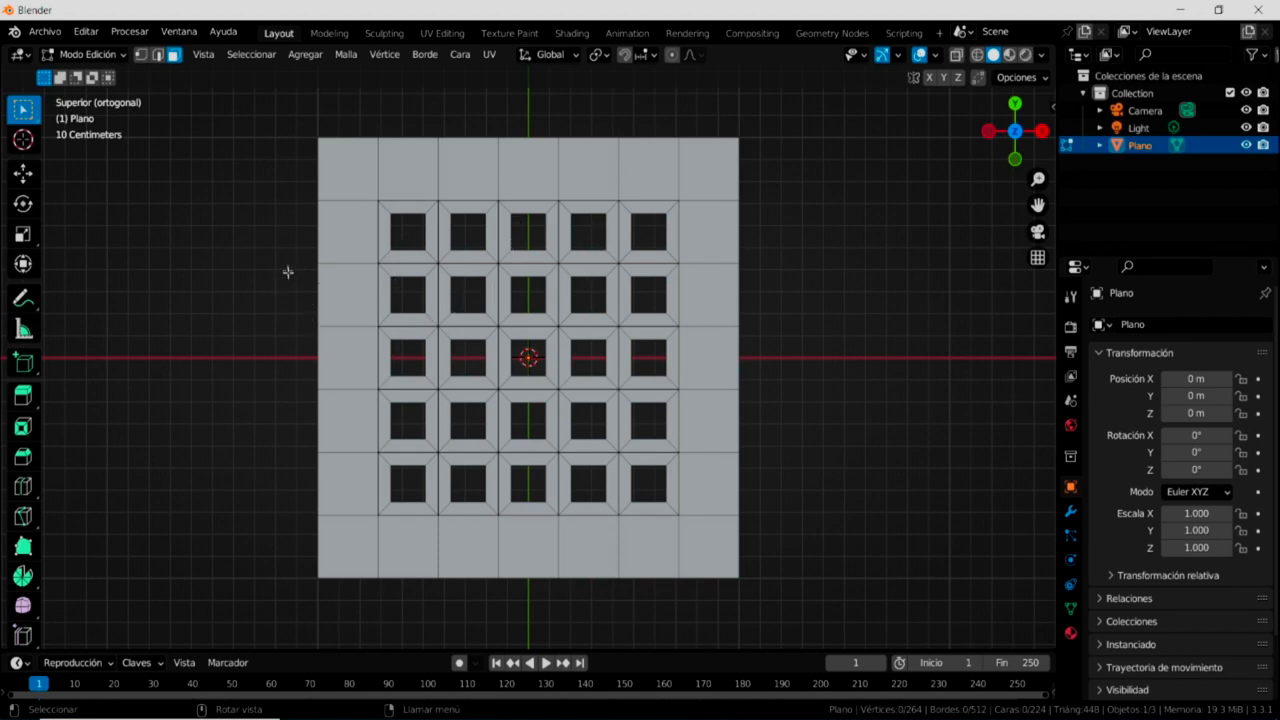
{"action": "left_click", "coordinate": [1050, 108]}
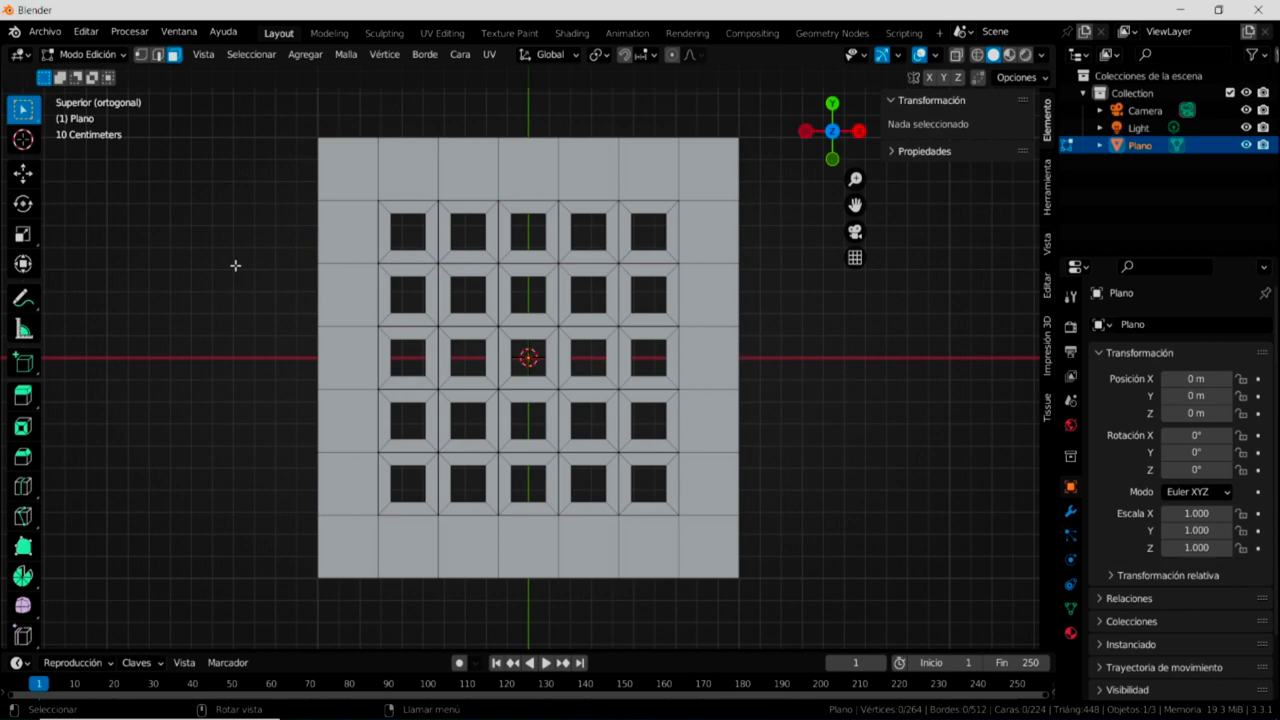
{"action": "left_click", "coordinate": [88, 32]}
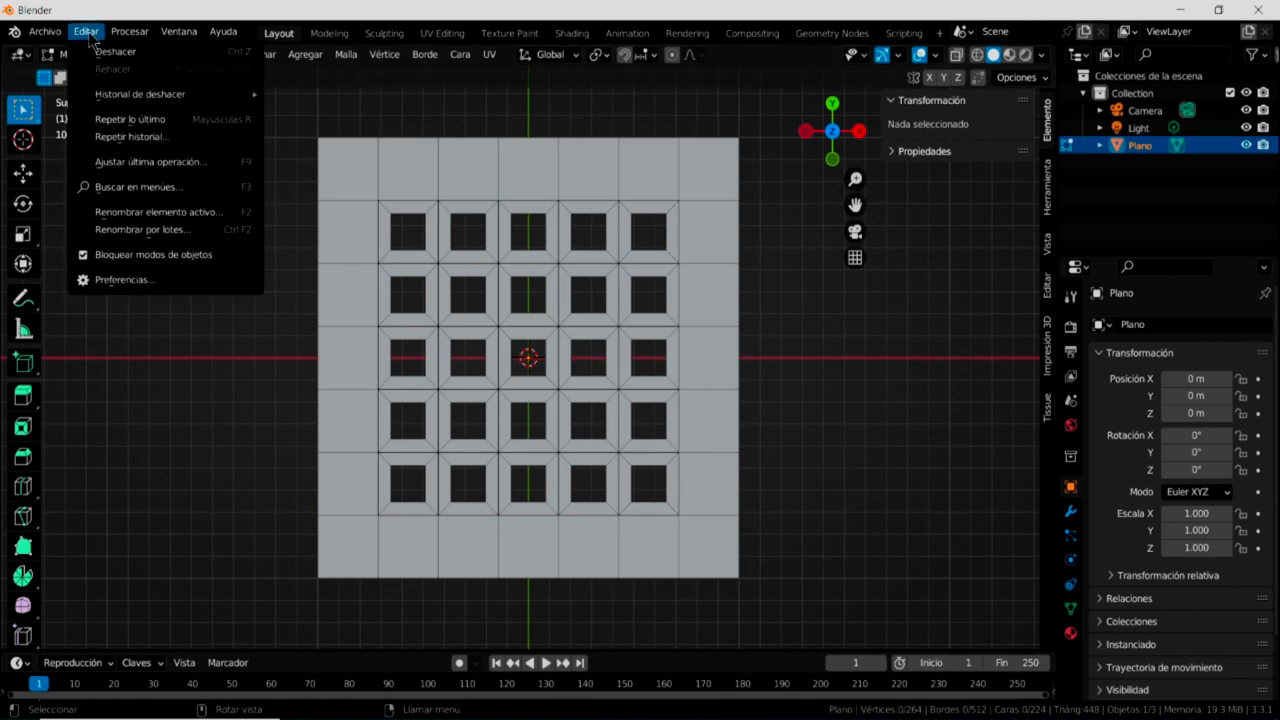
{"action": "left_click", "coordinate": [120, 281]}
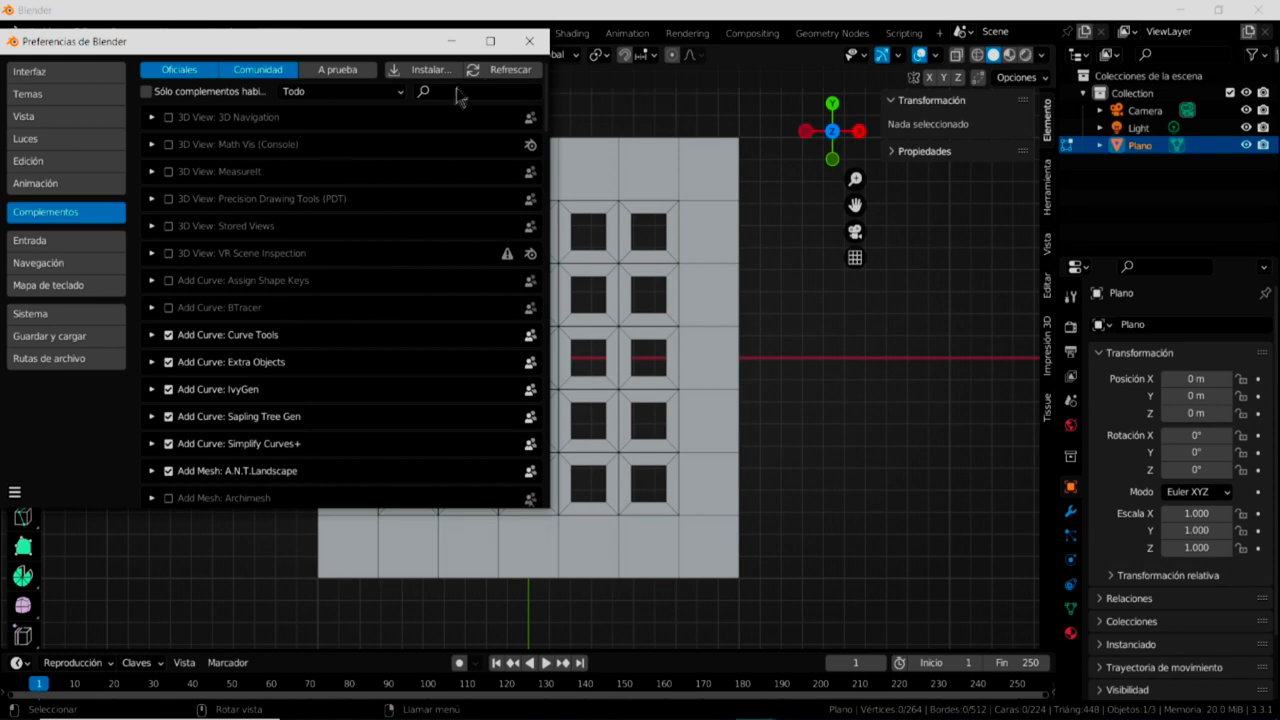
{"action": "type", "text": "tis"}
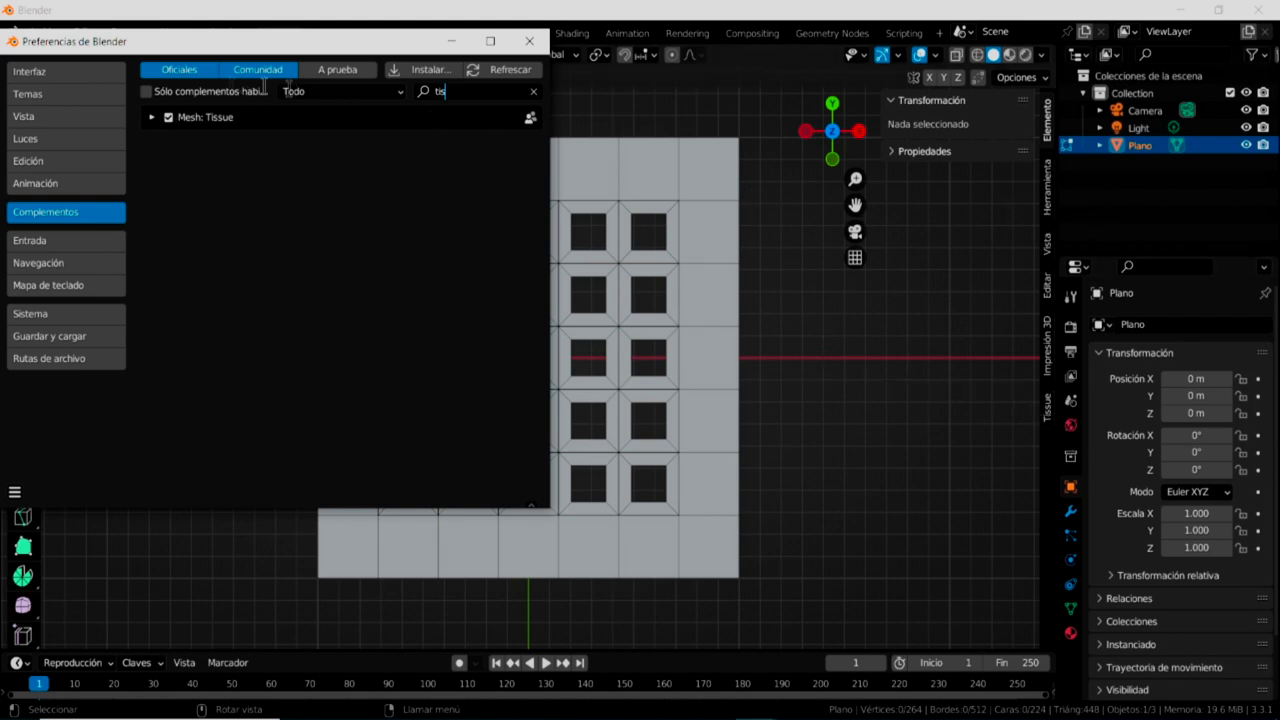
{"action": "left_click", "coordinate": [518, 48]}
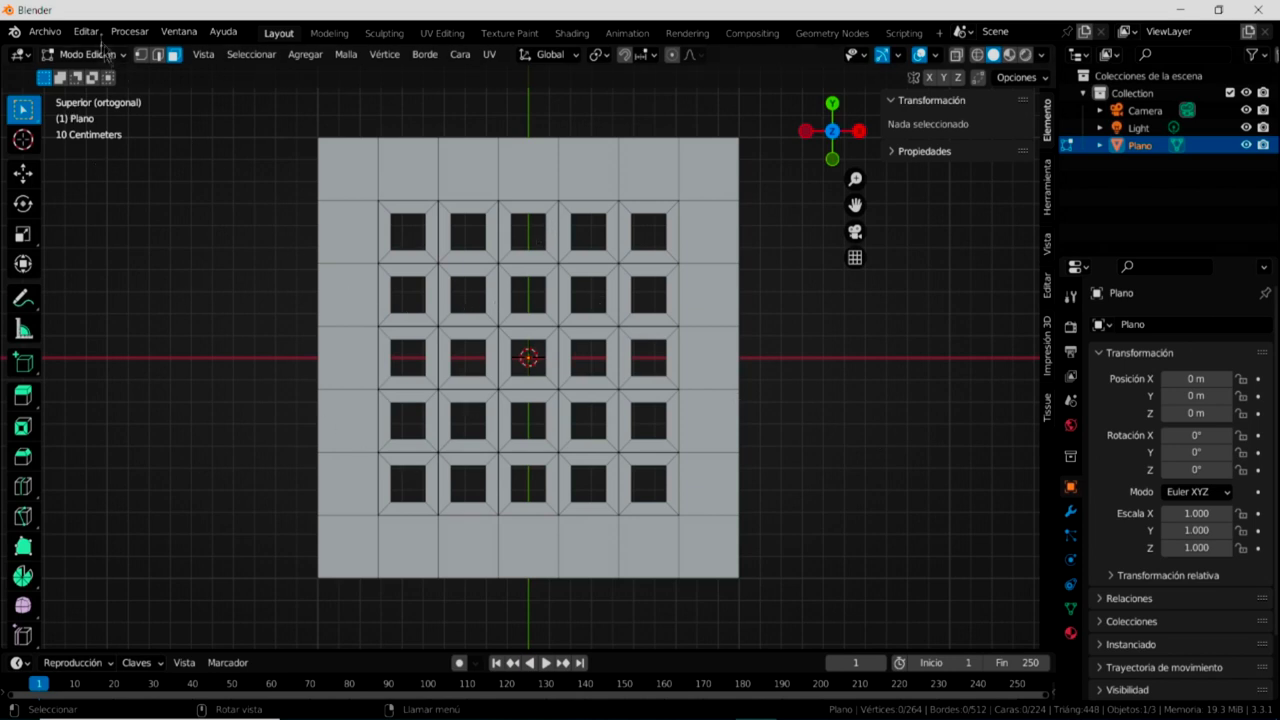
Back in Object Mode, move the holed plane left to X = −3.4324 m and deselect it
{"action": "left_click", "coordinate": [89, 56]}
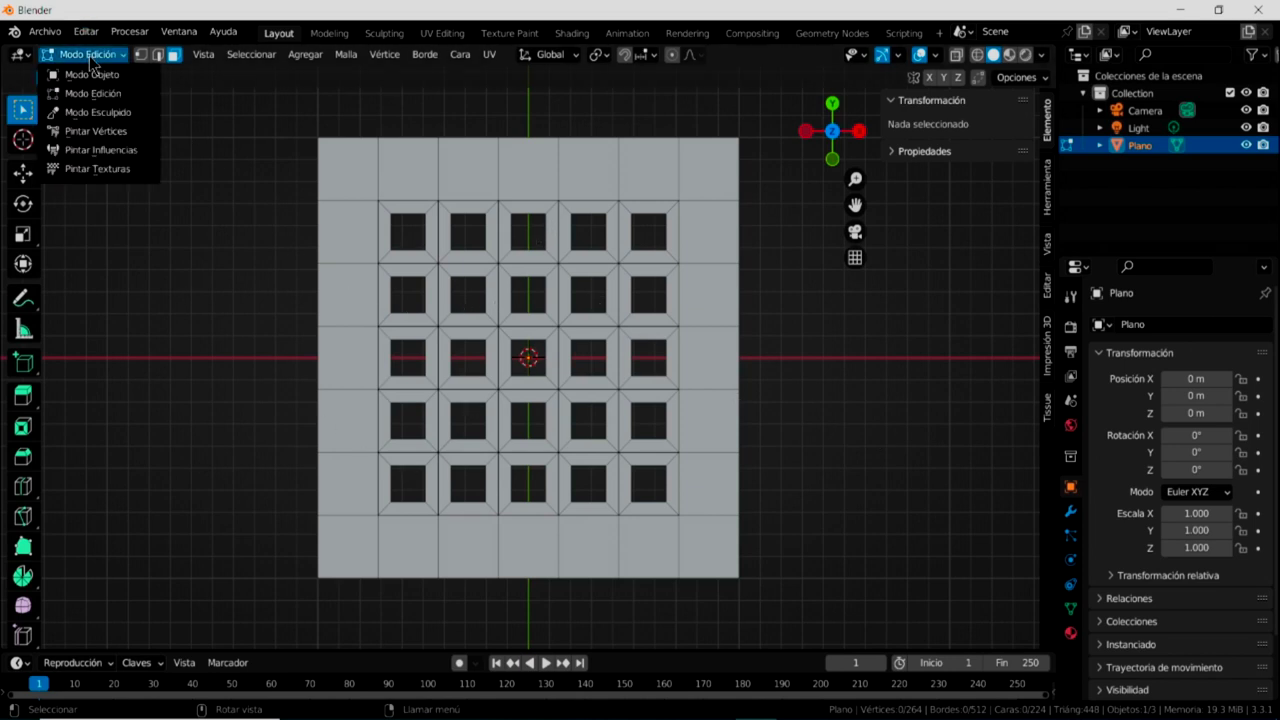
{"action": "left_click", "coordinate": [97, 76]}
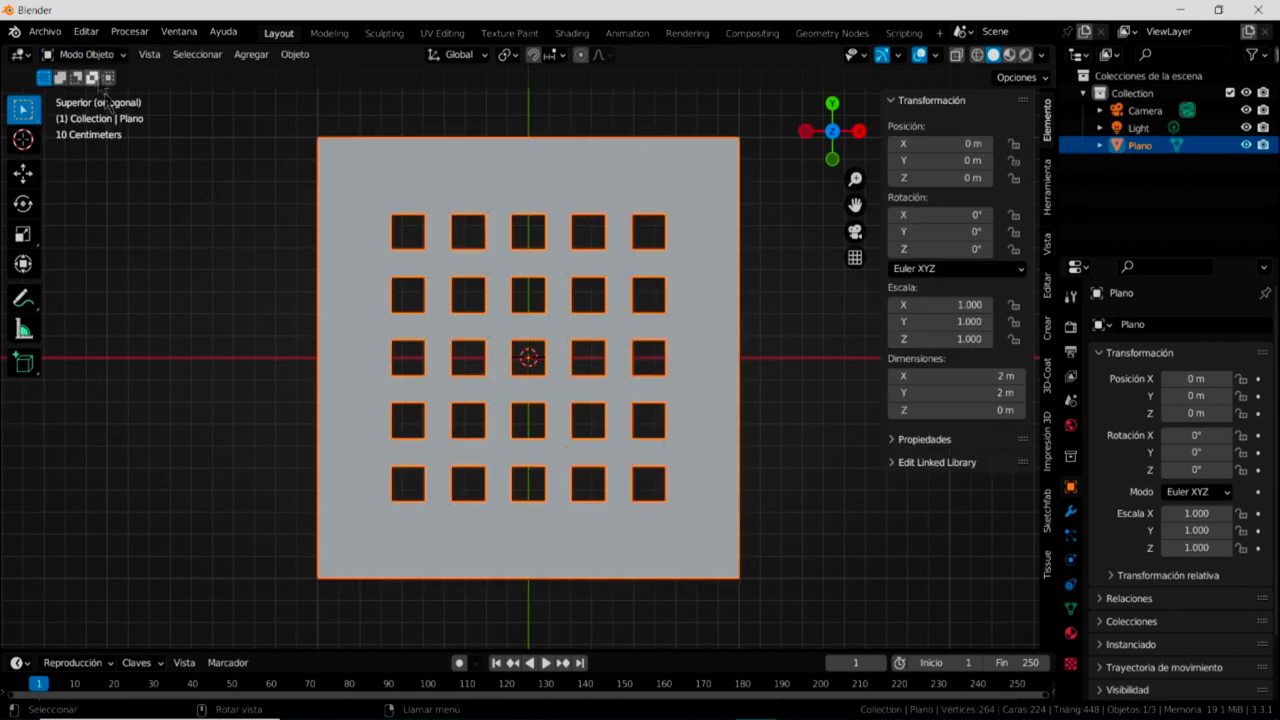
{"action": "scroll", "coordinate": [585, 360], "scroll_direction": "down", "scroll_amount": 3}
{"action": "scroll", "coordinate": [585, 360], "scroll_direction": "down", "scroll_amount": 1}
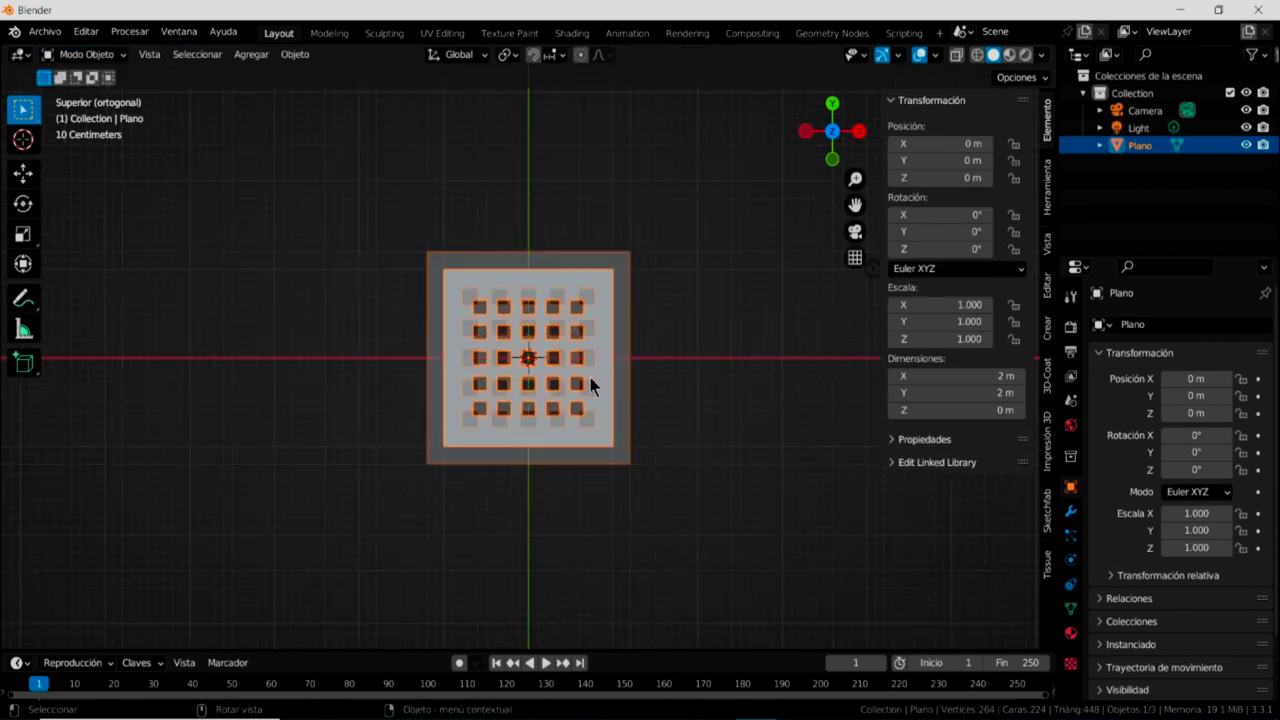
{"action": "left_click", "coordinate": [24, 176]}
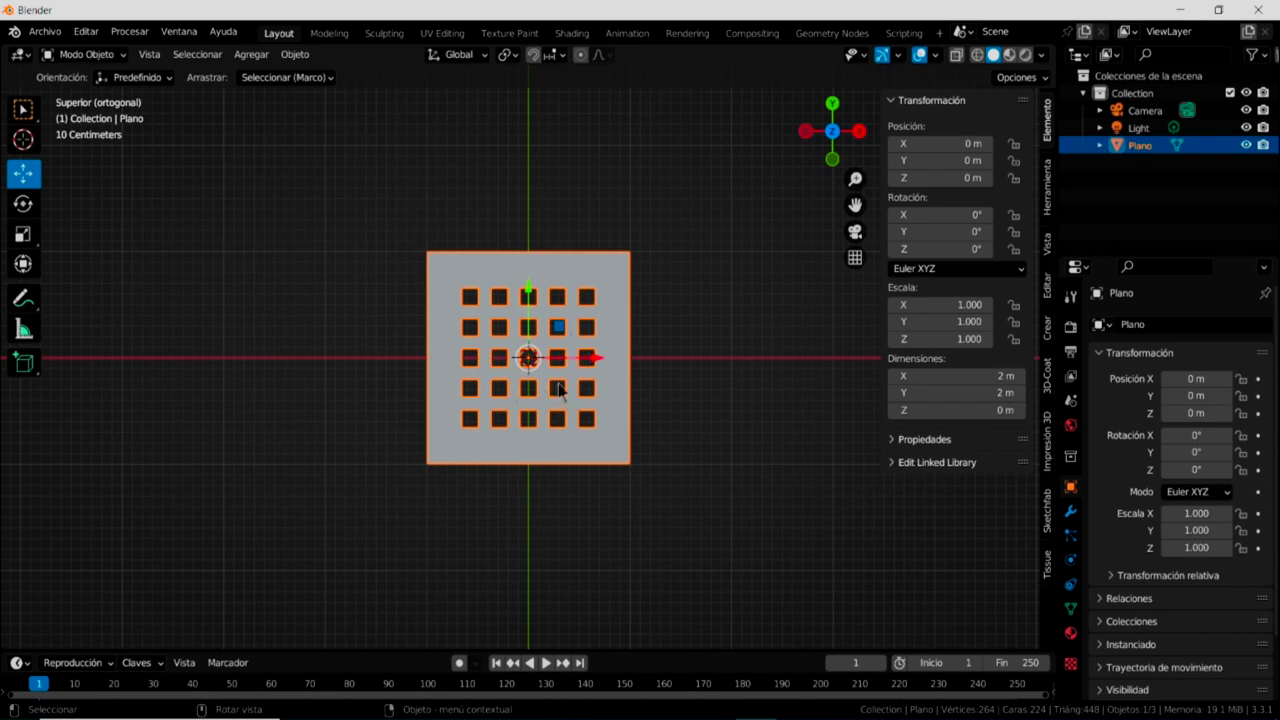
{"action": "left_click_drag", "start_coordinate": [578, 357], "coordinate": [575, 357]}
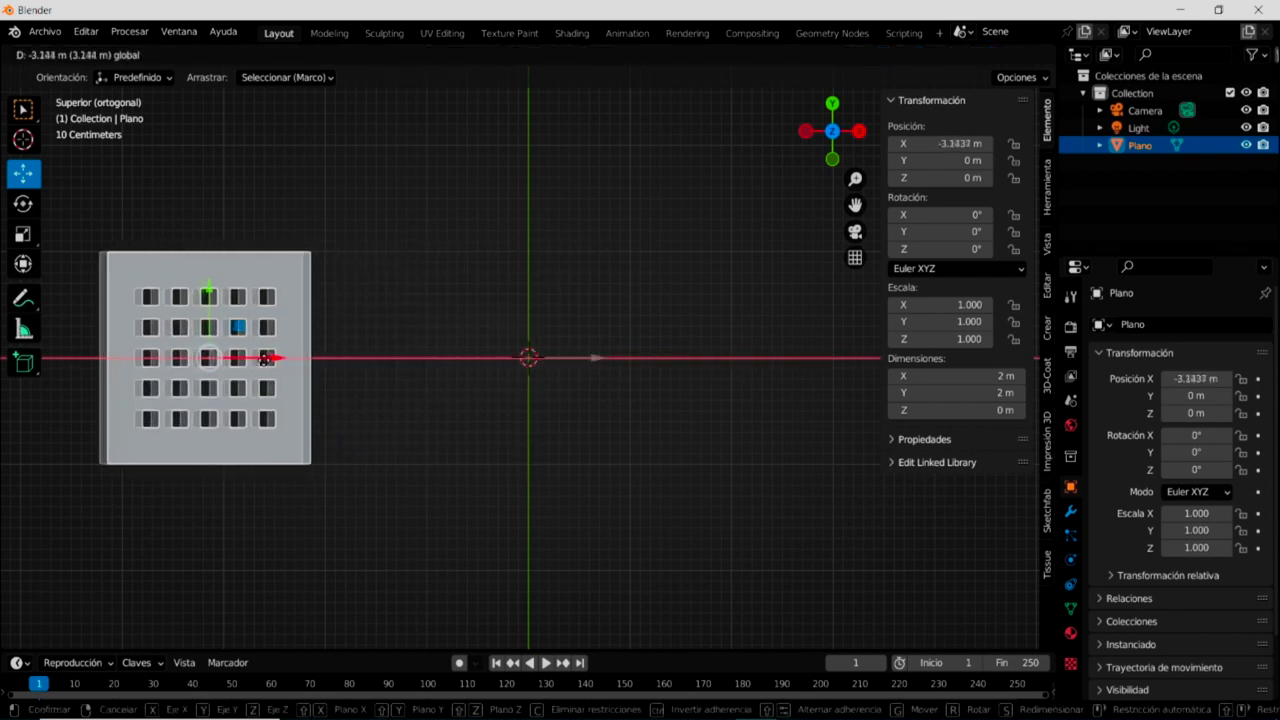
{"action": "left_click", "coordinate": [238, 358]}
{"action": "left_click", "coordinate": [476, 414]}
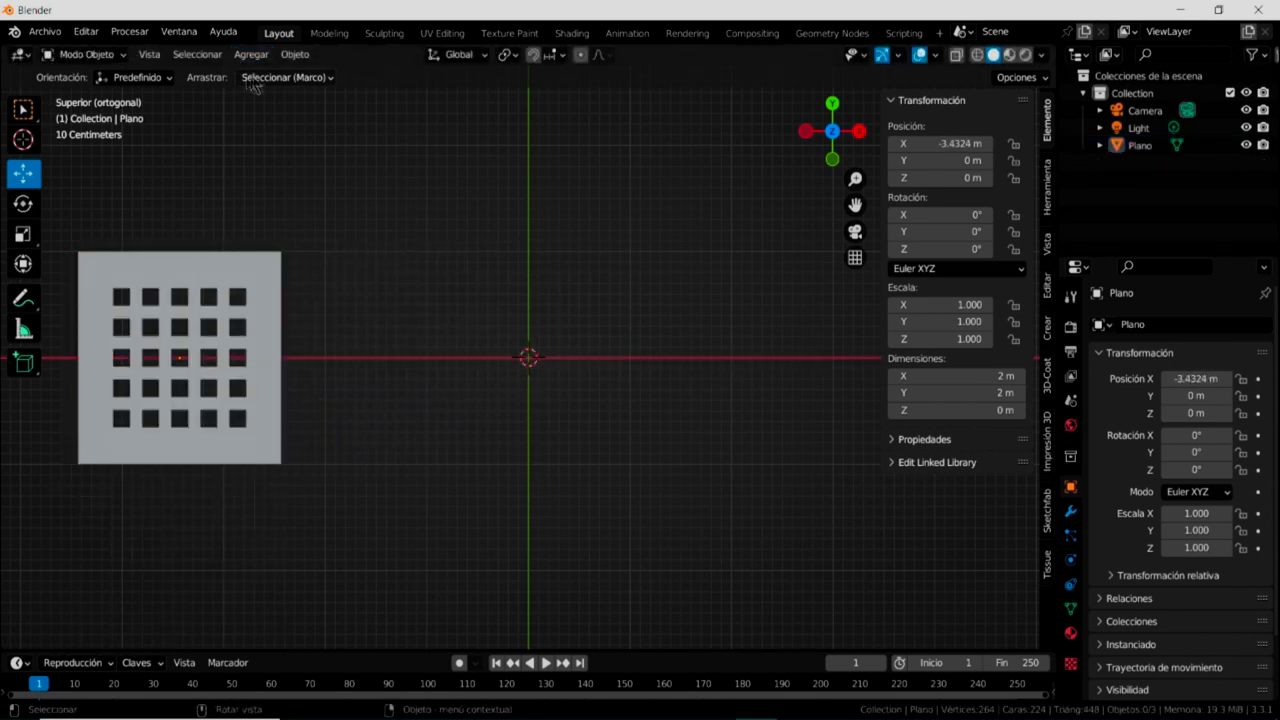
{"action": "left_click", "coordinate": [254, 56]}
{"action": "mouse_move", "coordinate": [296, 74]}
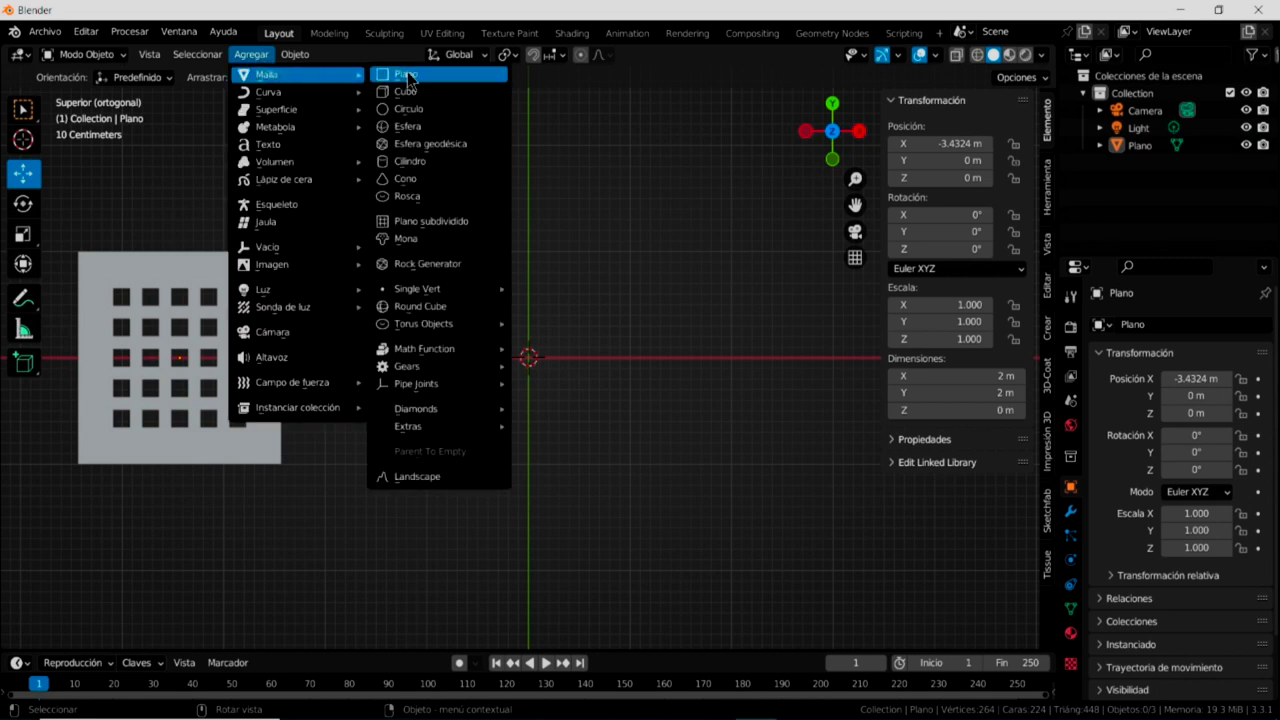
Add a cube at the origin and subdivide it in Edit Mode with 2 cuts
{"action": "left_click", "coordinate": [415, 93]}
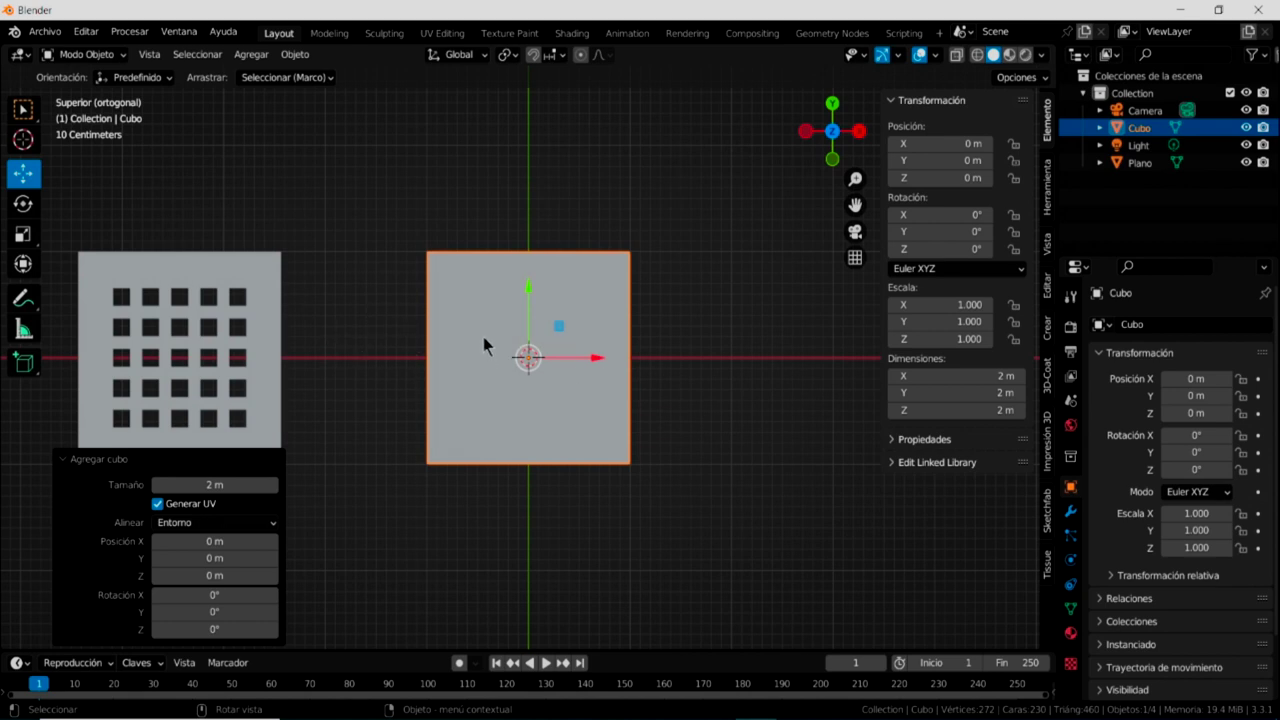
{"action": "left_click", "coordinate": [96, 58]}
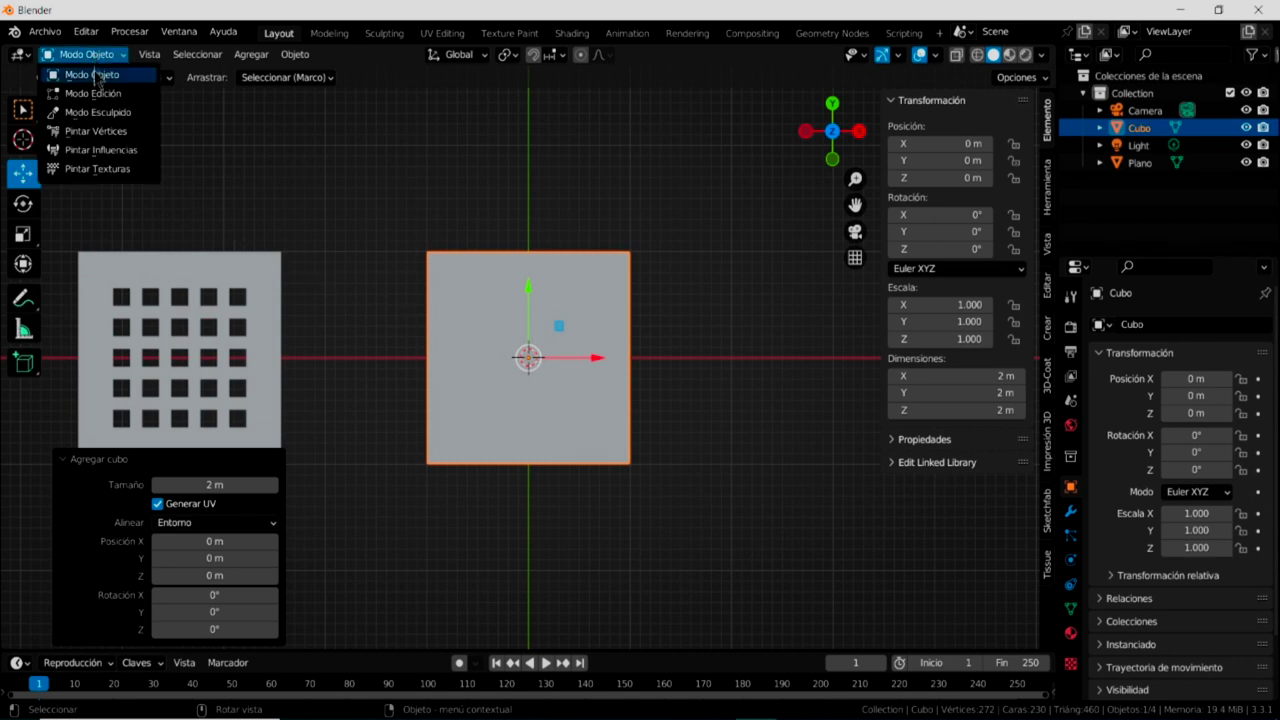
{"action": "left_click", "coordinate": [95, 93]}
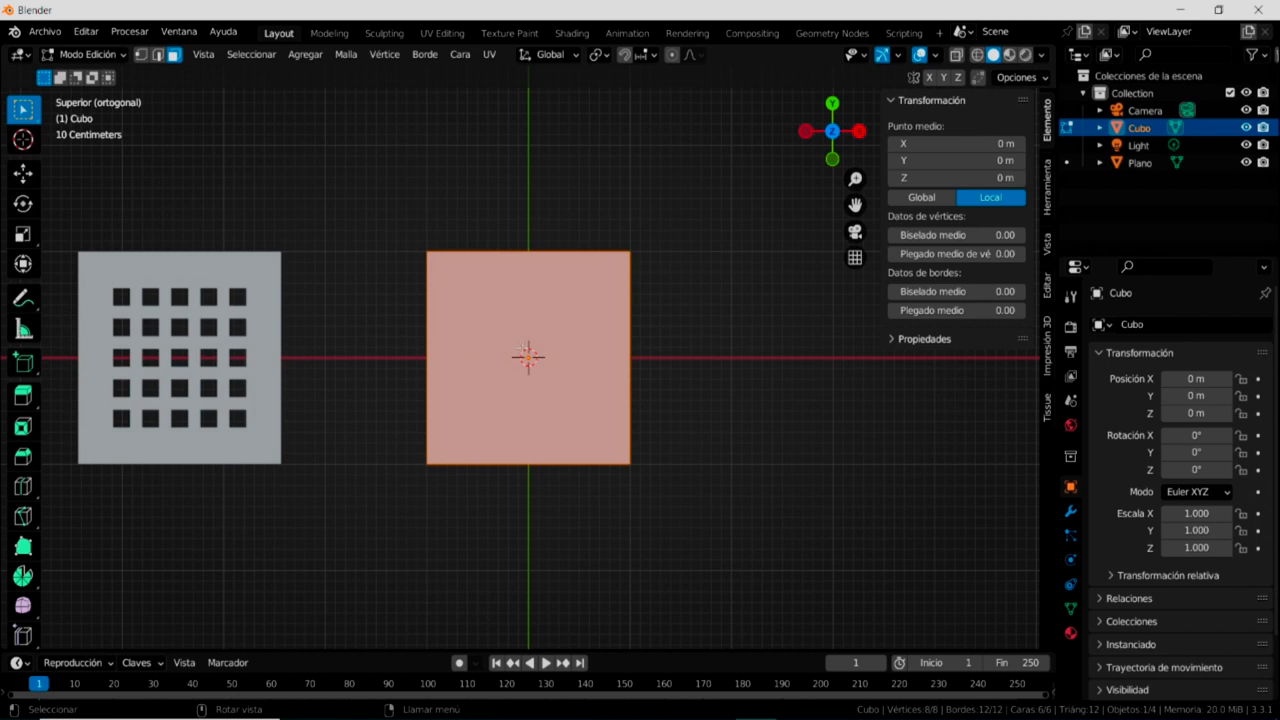
{"action": "right_click", "coordinate": [470, 290]}
{"action": "left_click", "coordinate": [451, 297]}
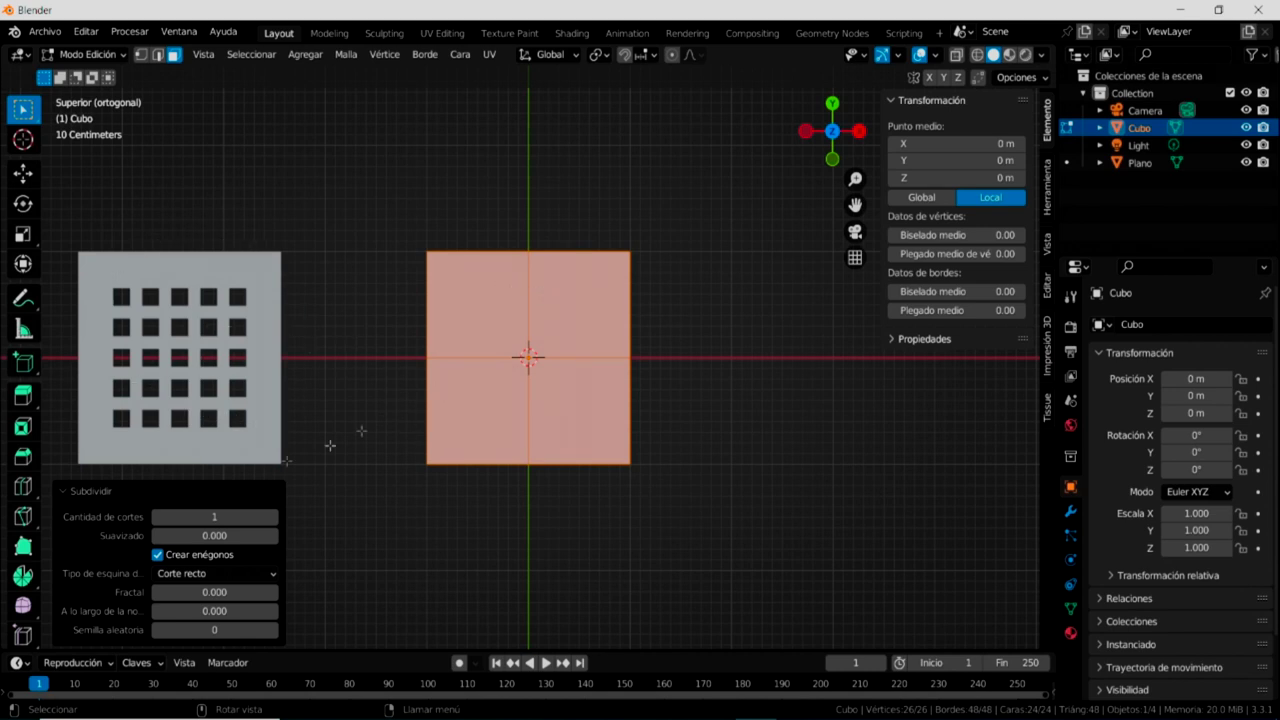
{"action": "left_click", "coordinate": [274, 517]}
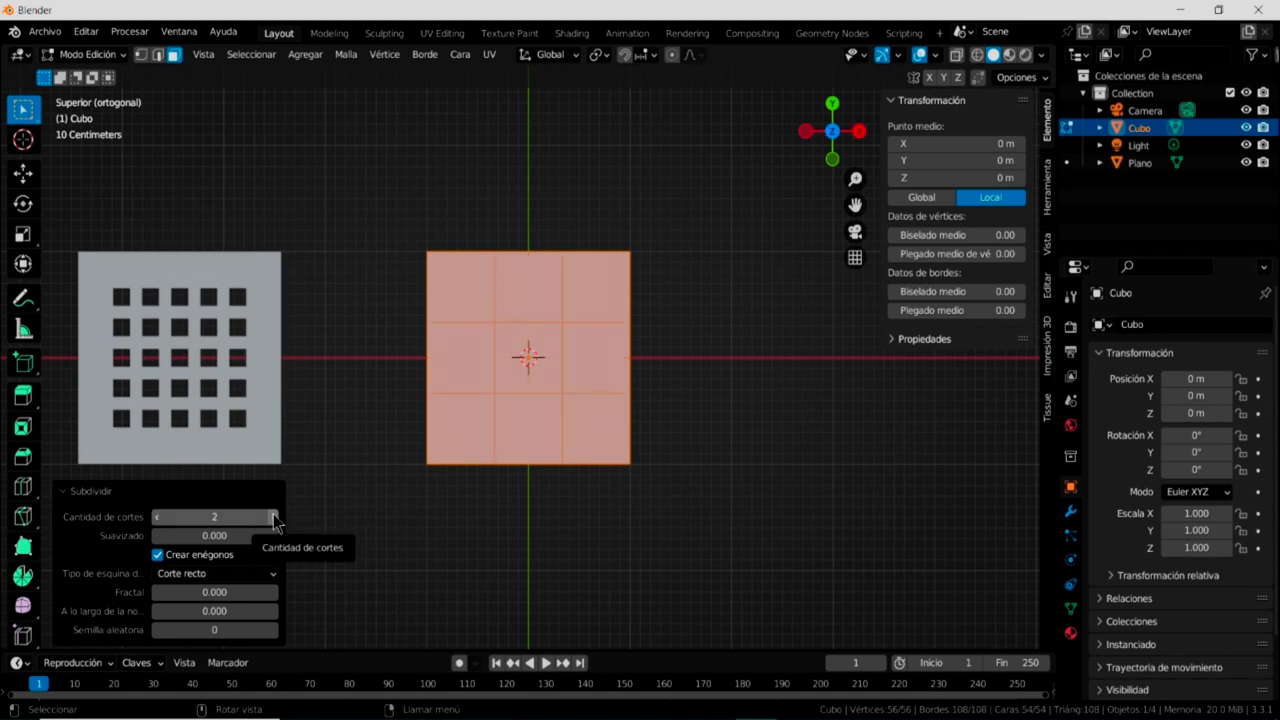
{"action": "left_click", "coordinate": [352, 503]}
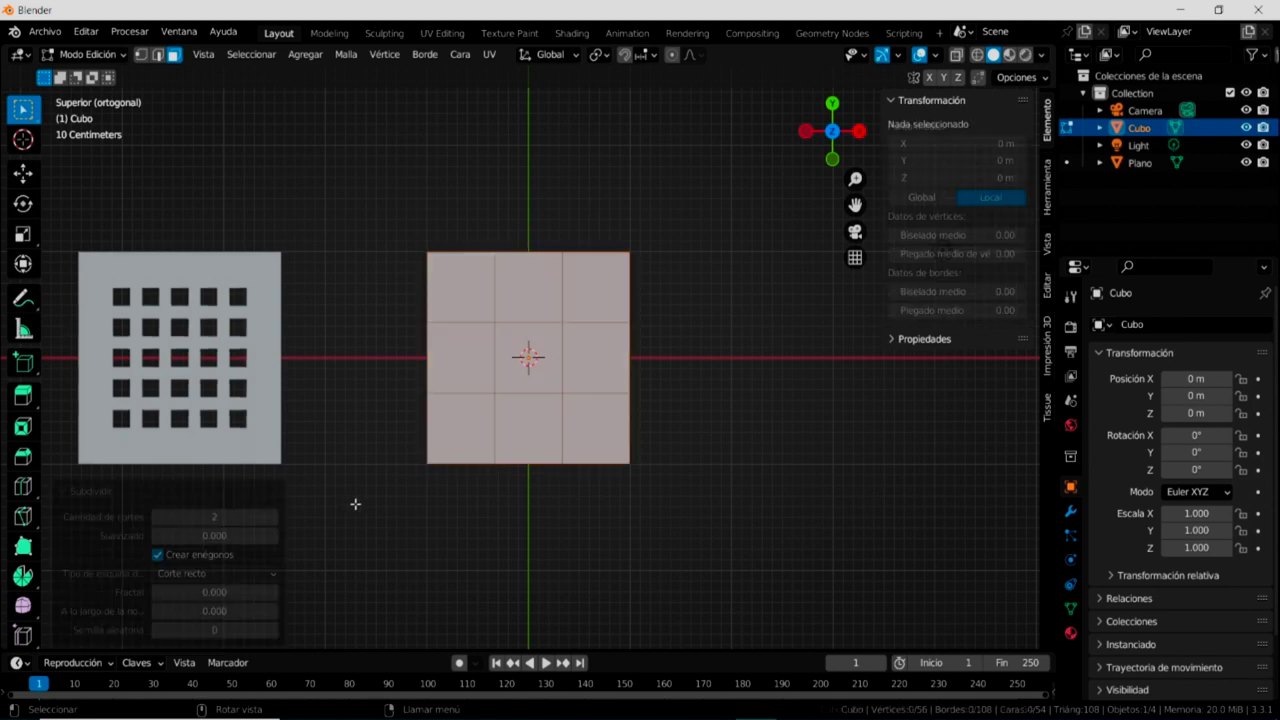
Orbit to a tilted view of cube and plane, then re-enter Edit Mode on the cube
{"action": "left_click", "coordinate": [122, 57]}
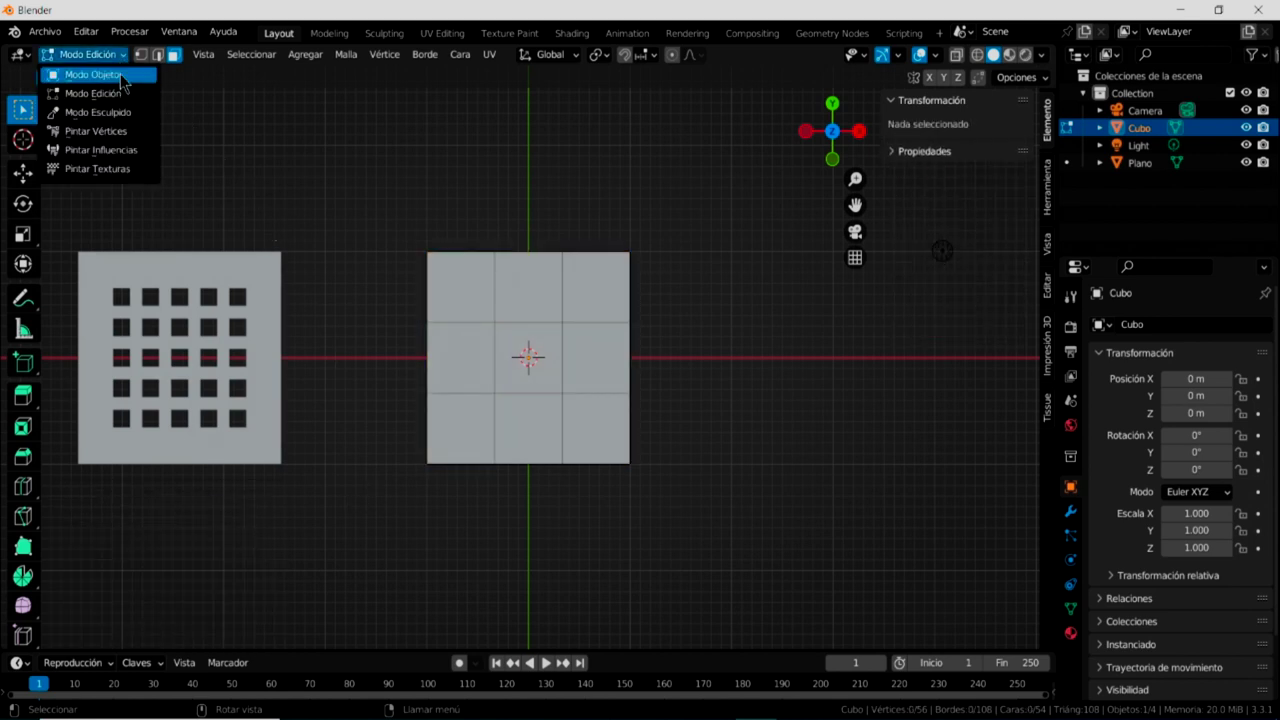
{"action": "left_click", "coordinate": [92, 74]}
{"action": "mouse_move", "coordinate": [519, 441]}
{"action": "middle_mouse_down"}
{"action": "mouse_move", "coordinate": [546, 352]}
{"action": "mouse_move", "coordinate": [521, 378]}
{"action": "middle_mouse_up"}
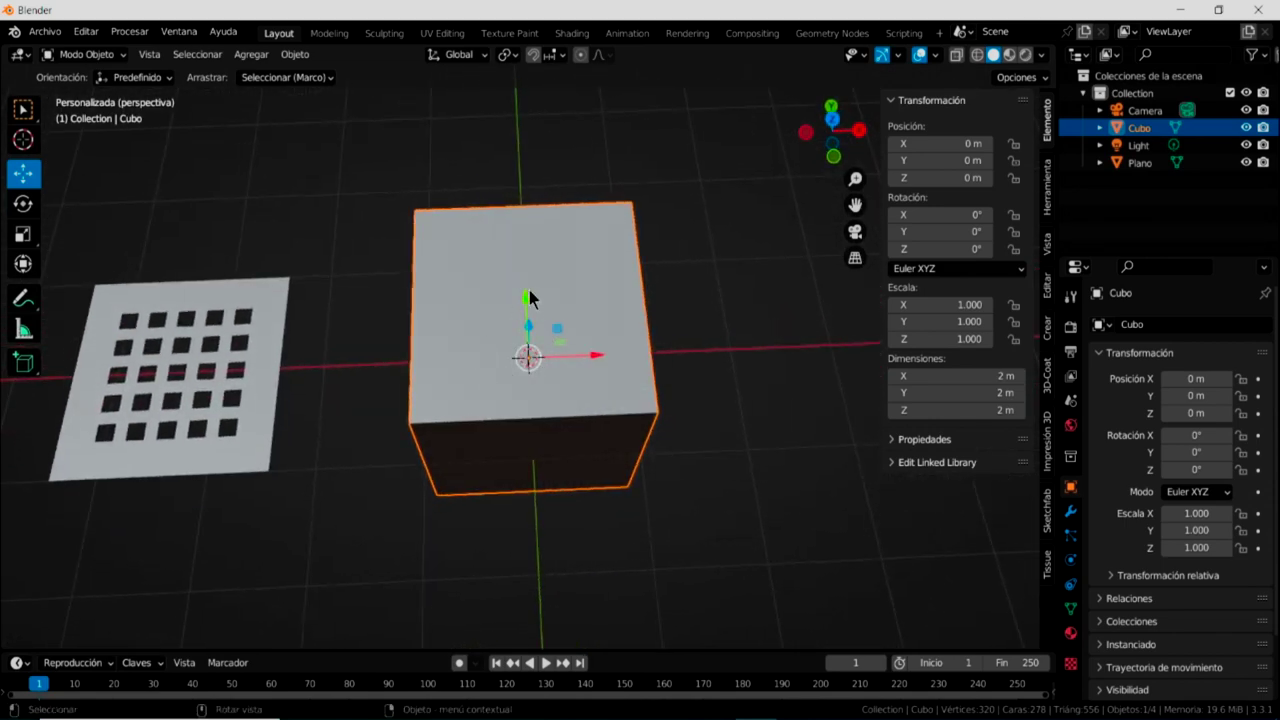
{"action": "left_click", "coordinate": [113, 58]}
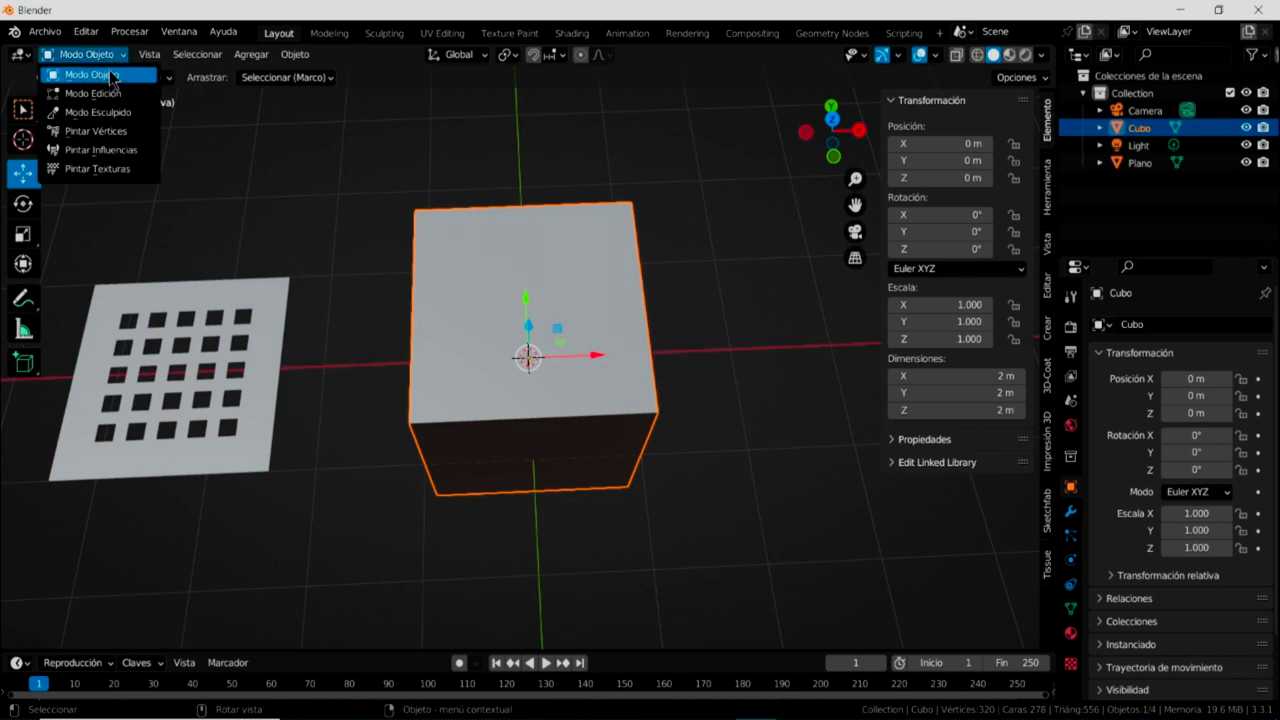
{"action": "left_click", "coordinate": [108, 93]}
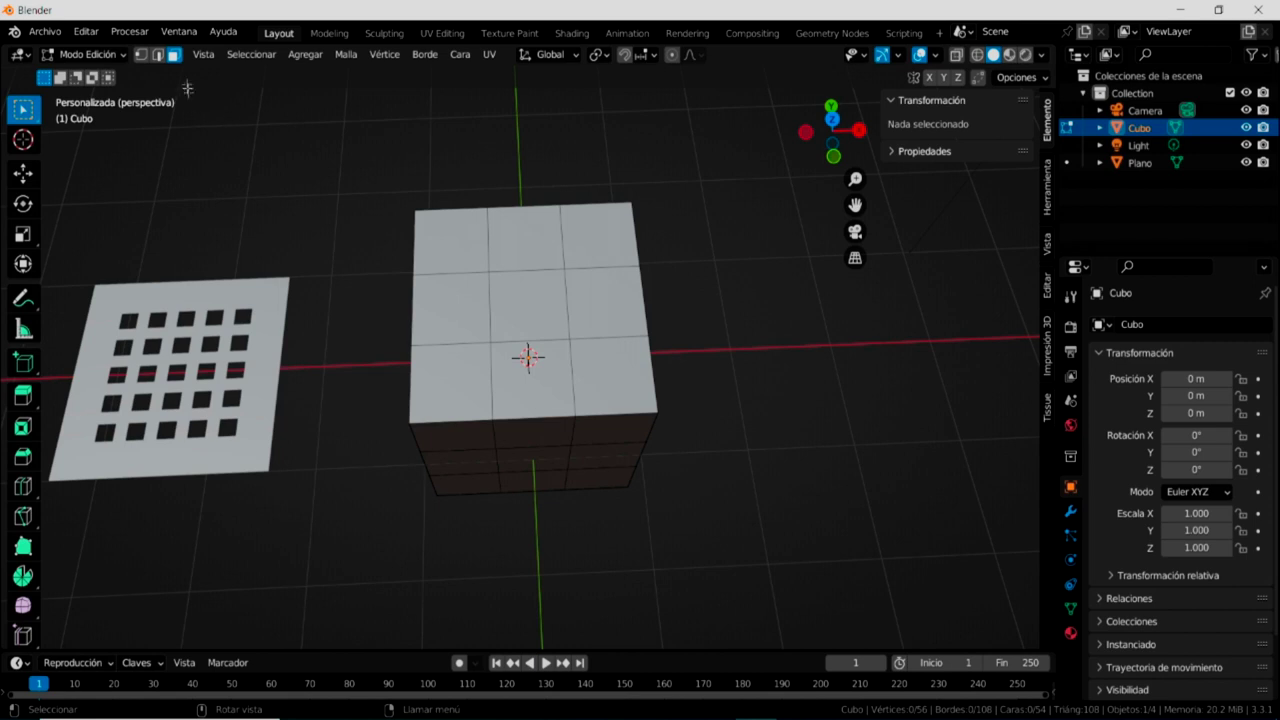
Box-select and delete the cube's top 3×3 faces, then return to Object Mode
{"action": "key", "text": "b"}
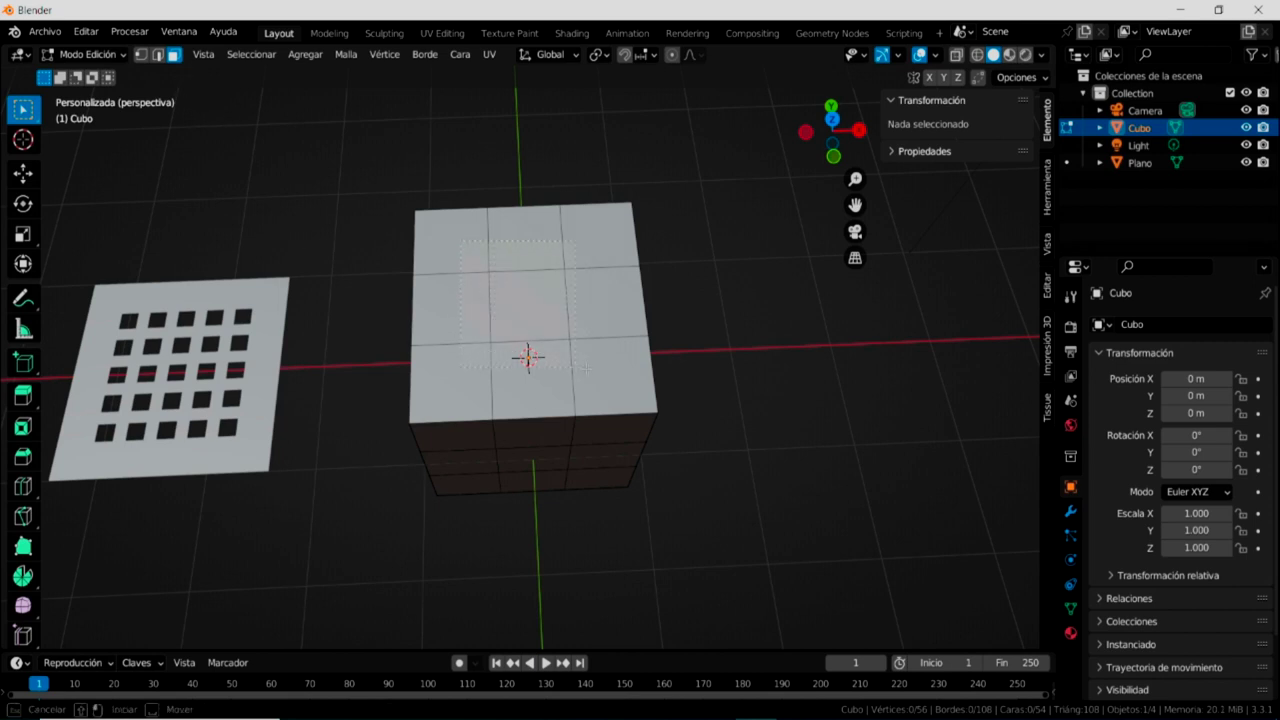
{"action": "left_click_drag", "start_coordinate": [598, 365], "coordinate": [598, 366]}
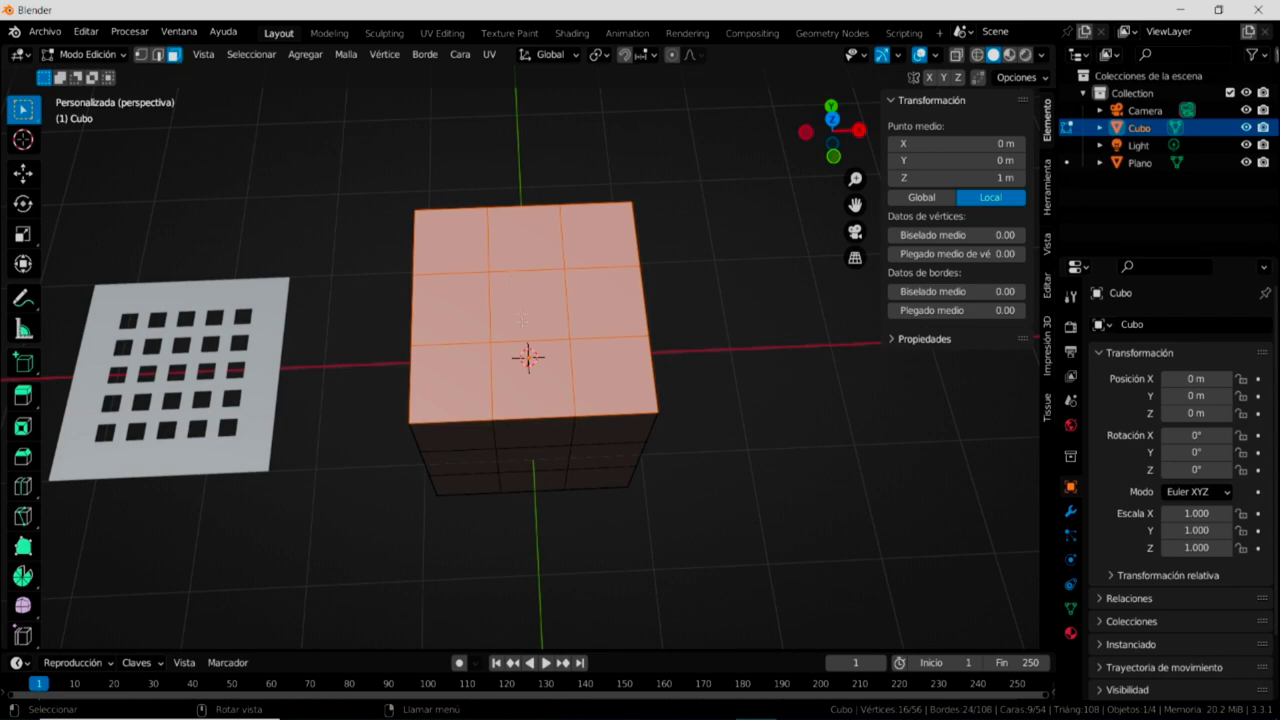
{"action": "key", "text": "x"}
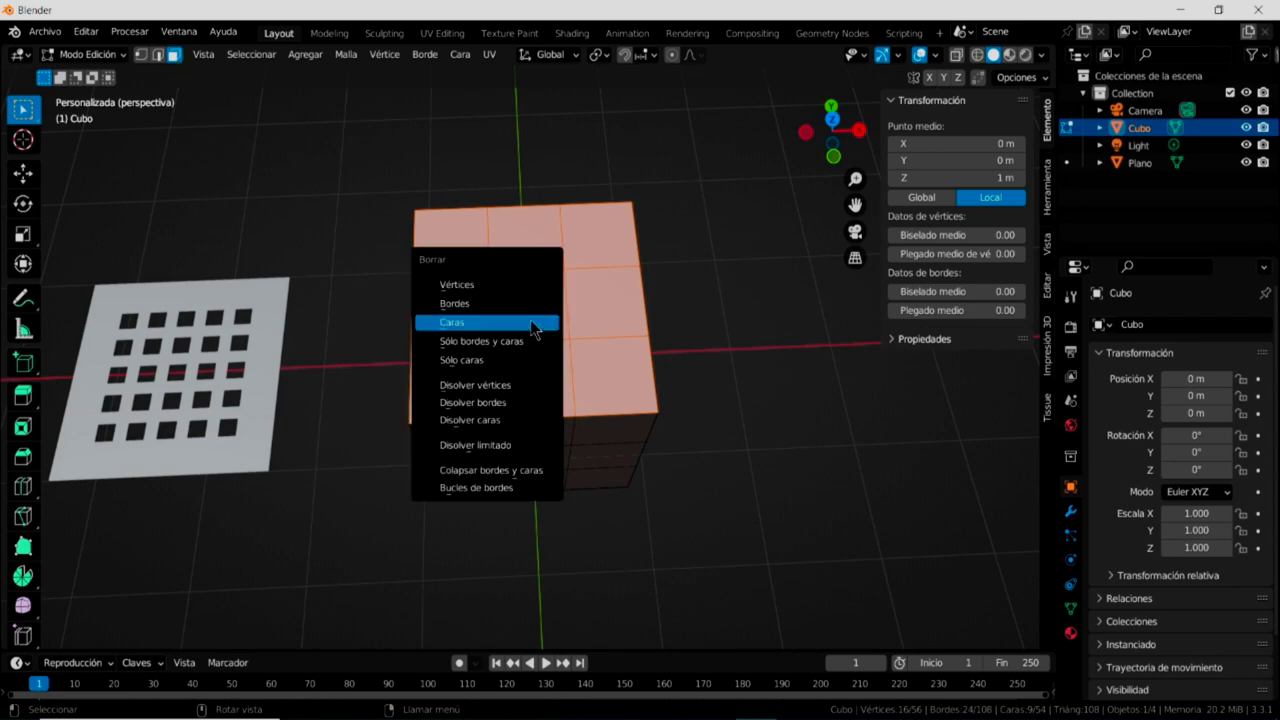
{"action": "left_click", "coordinate": [533, 322]}
{"action": "middle_click_drag", "start_coordinate": [533, 330], "coordinate": [531, 270]}
{"action": "left_click", "coordinate": [88, 54]}
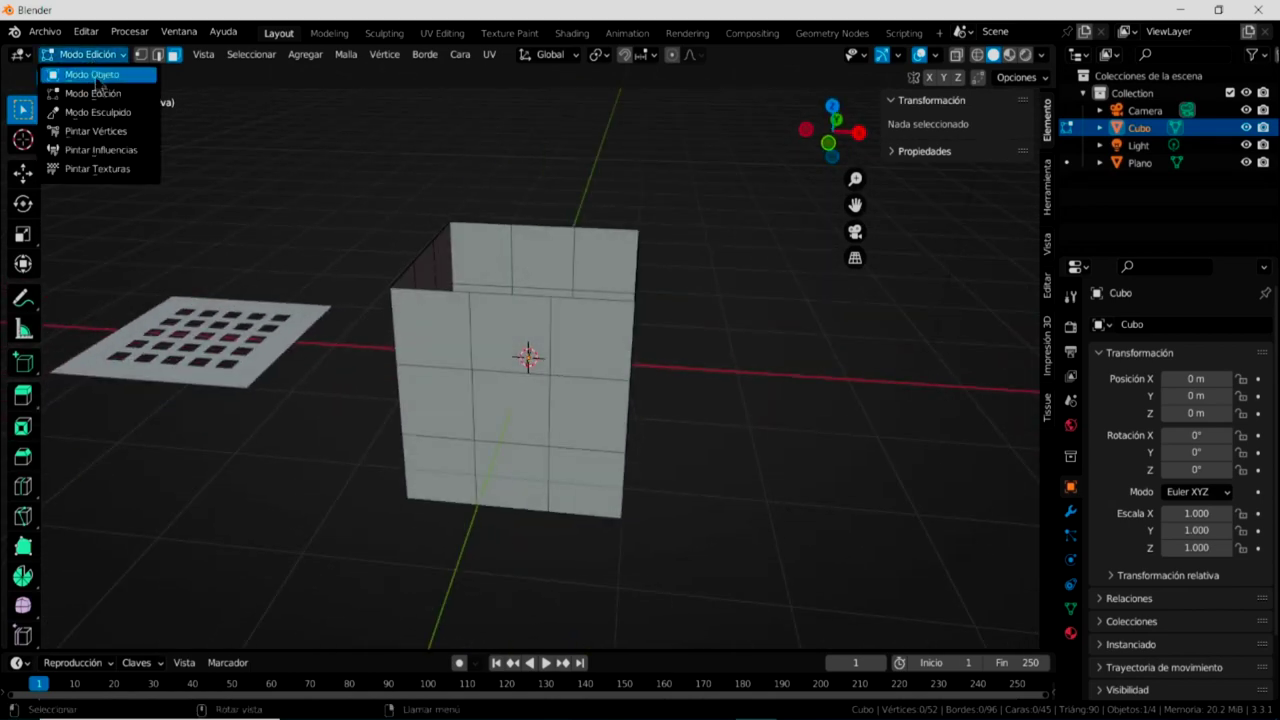
{"action": "left_click", "coordinate": [101, 94]}
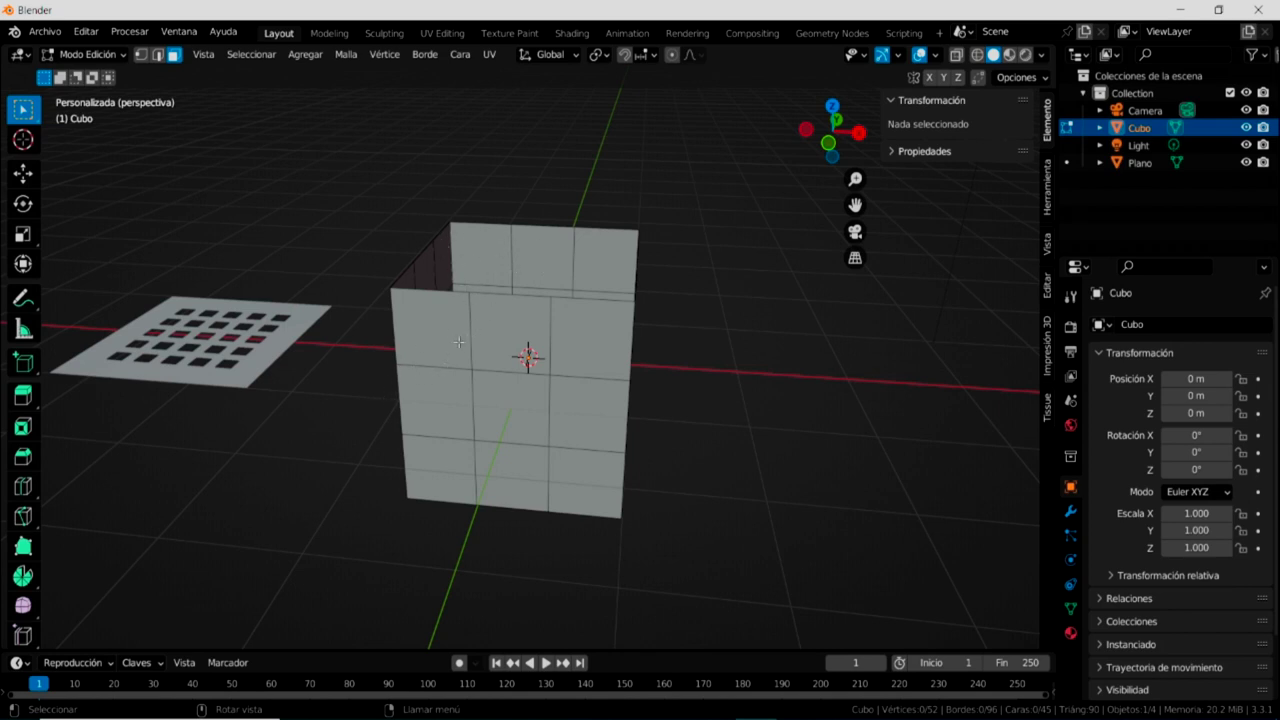
{"action": "left_click", "coordinate": [112, 55]}
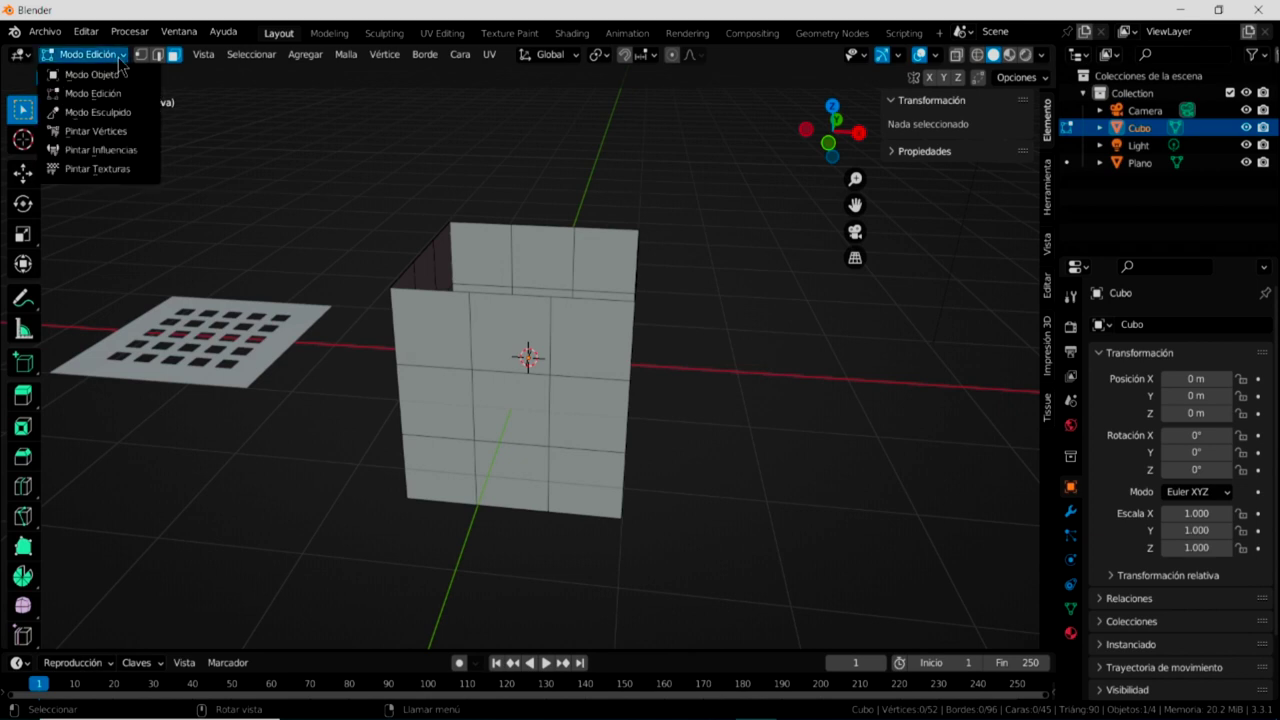
{"action": "left_click", "coordinate": [116, 76]}
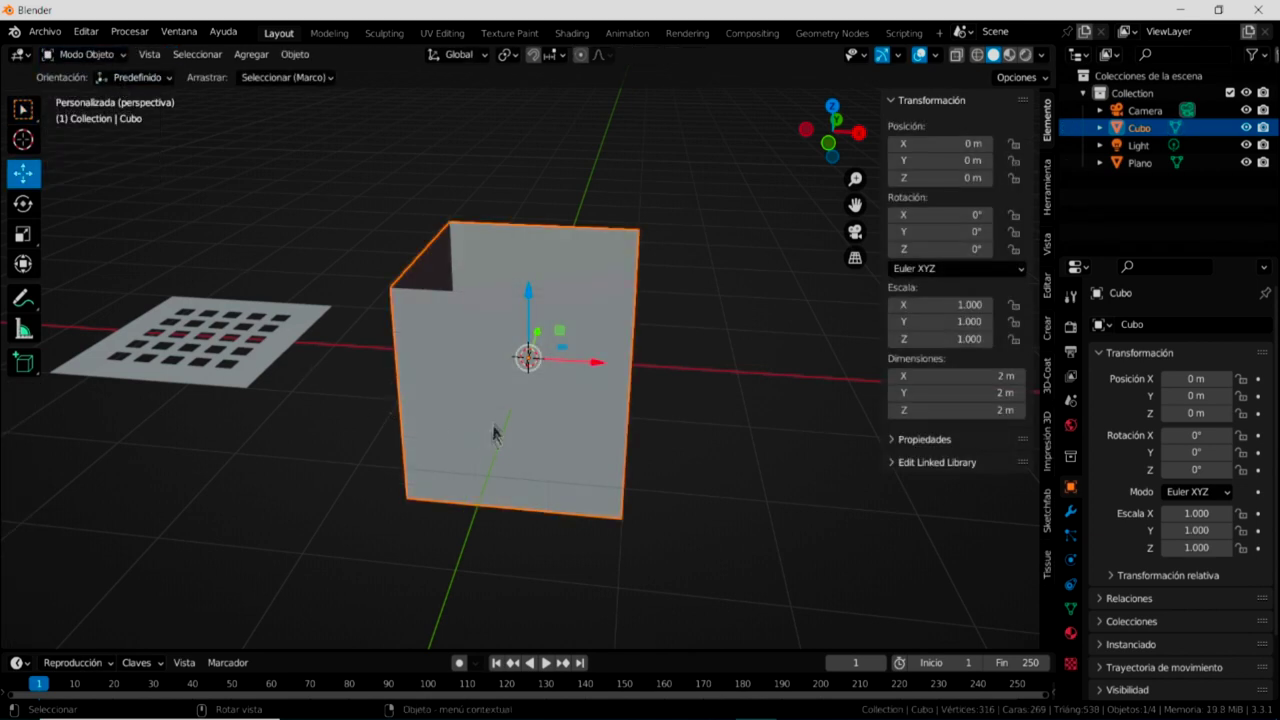
Select the holed plane, then the cube as active object, with the Tissue tools showing
{"action": "mouse_move", "coordinate": [291, 514]}
{"action": "middle_mouse_down"}
{"action": "mouse_move", "coordinate": [309, 531]}
{"action": "mouse_move", "coordinate": [317, 517]}
{"action": "middle_mouse_up"}
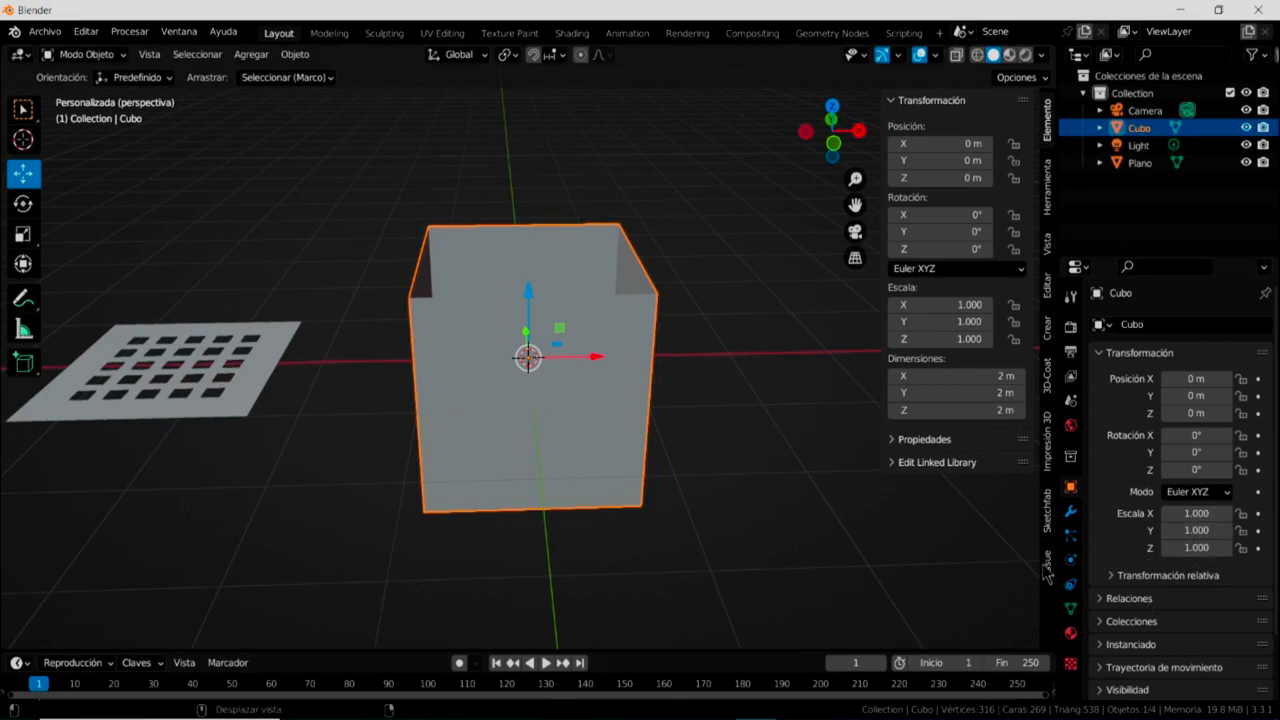
{"action": "left_click", "coordinate": [185, 388]}
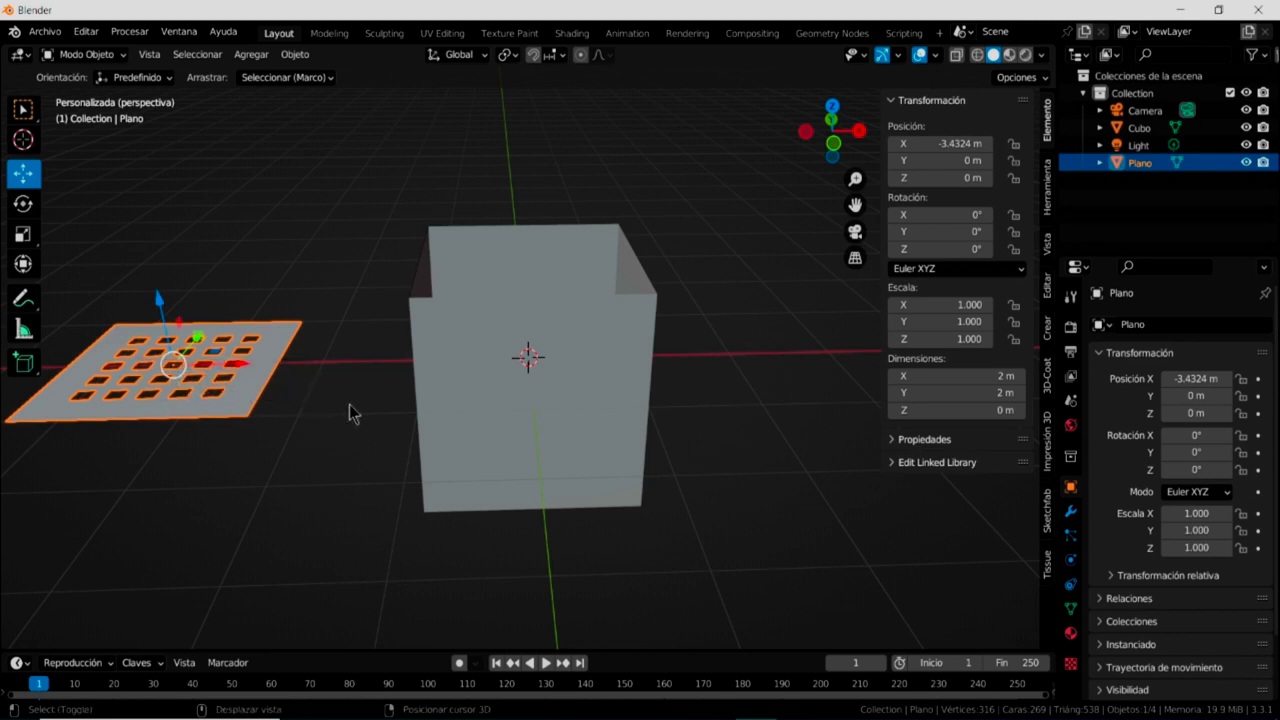
{"action": "left_click", "coordinate": [480, 388], "text": "shift"}
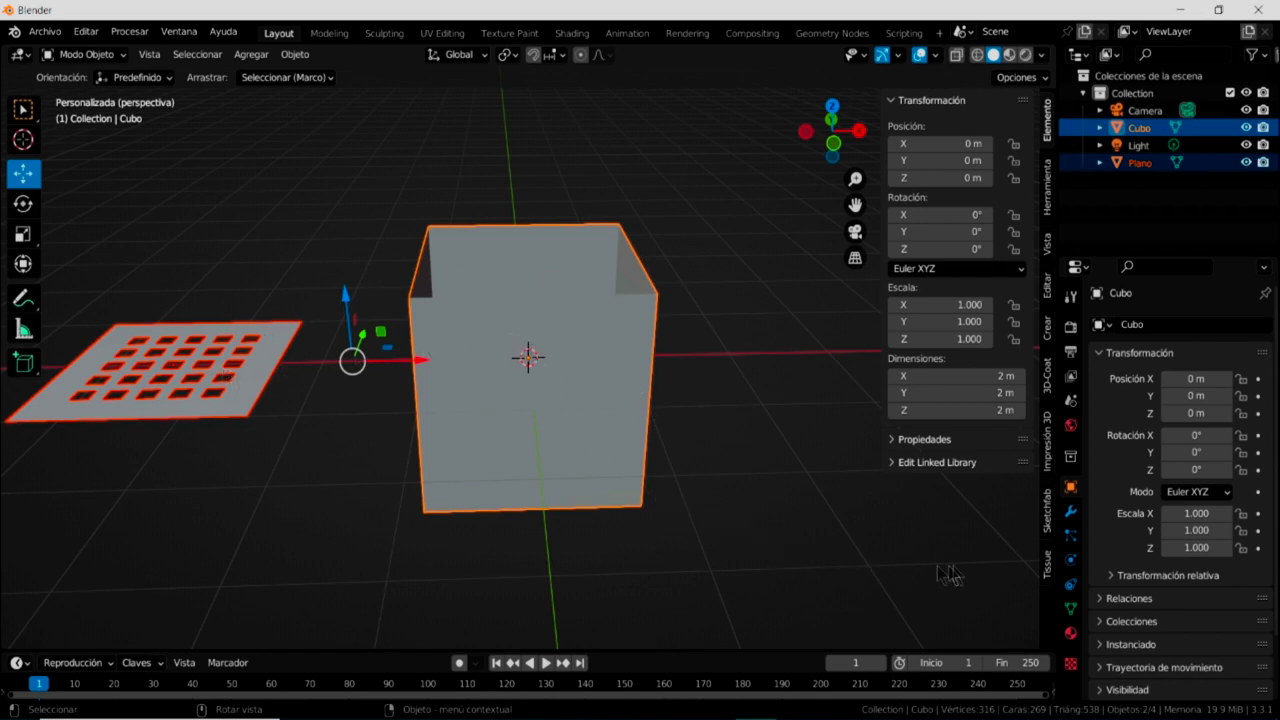
{"action": "left_click", "coordinate": [1048, 574]}
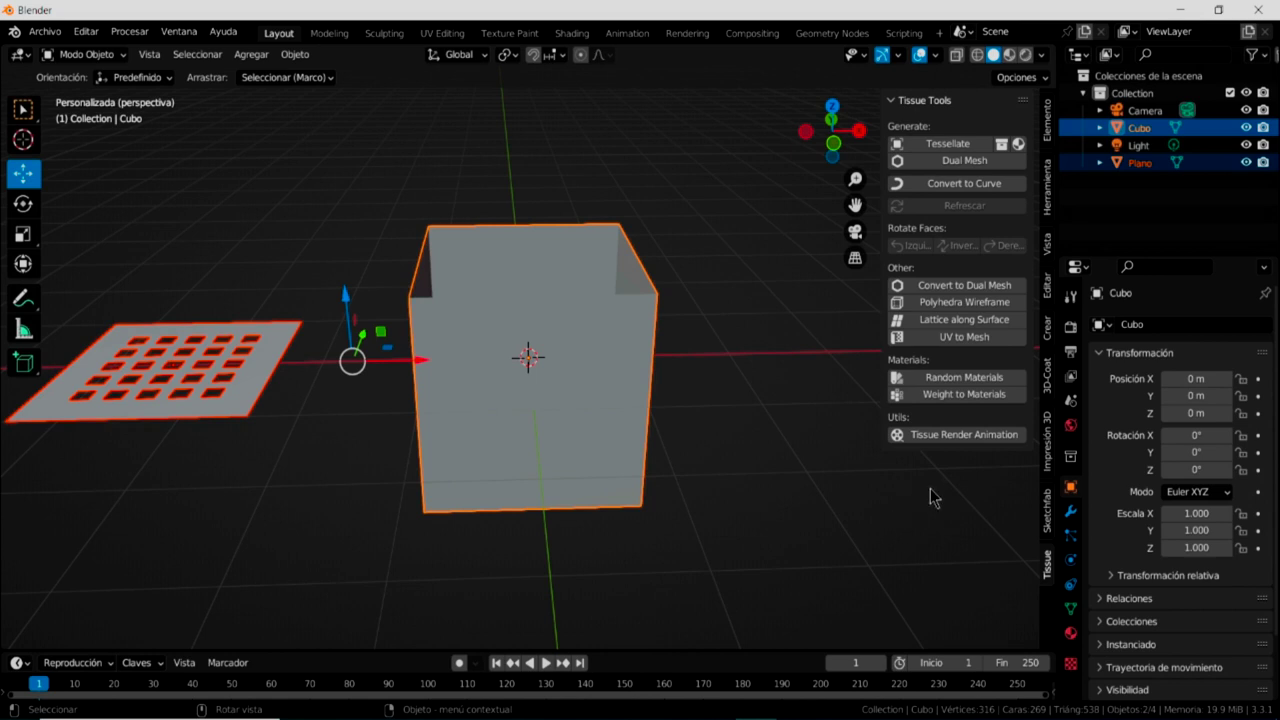
Tessellate the holed plane onto the open cube with default settings and drag the result left
{"action": "left_click", "coordinate": [940, 146]}
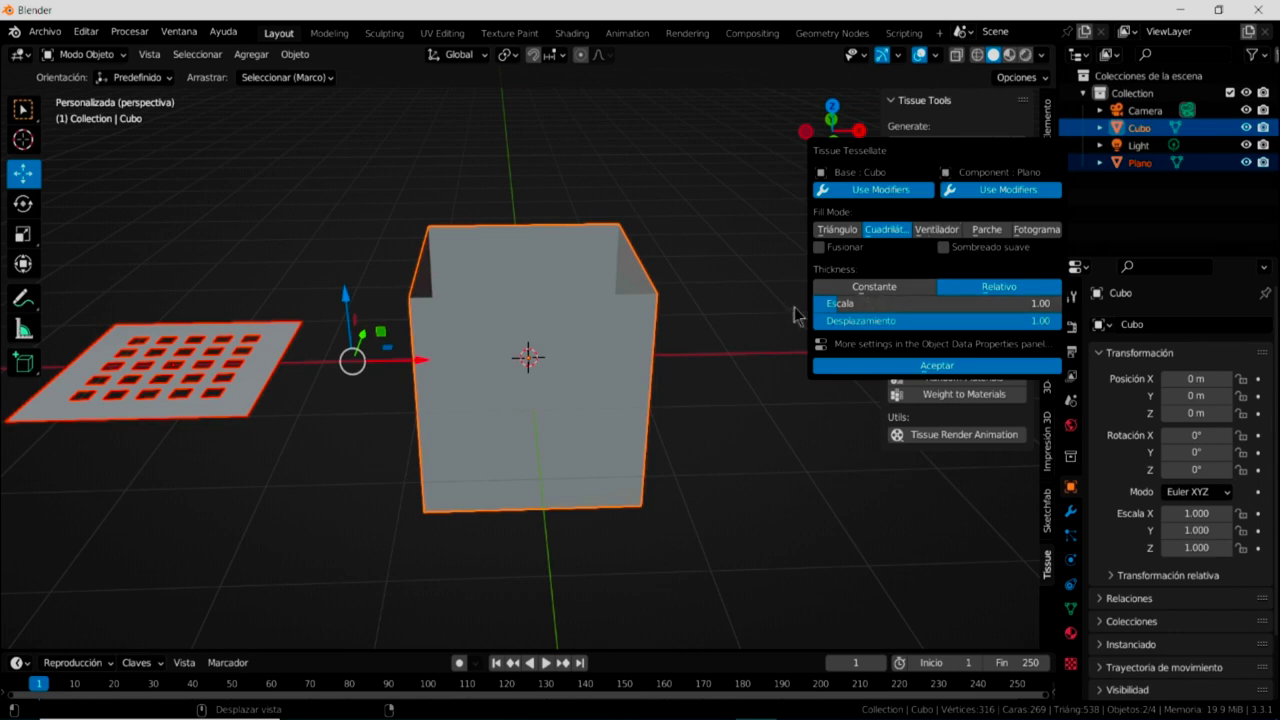
{"action": "left_click", "coordinate": [937, 366]}
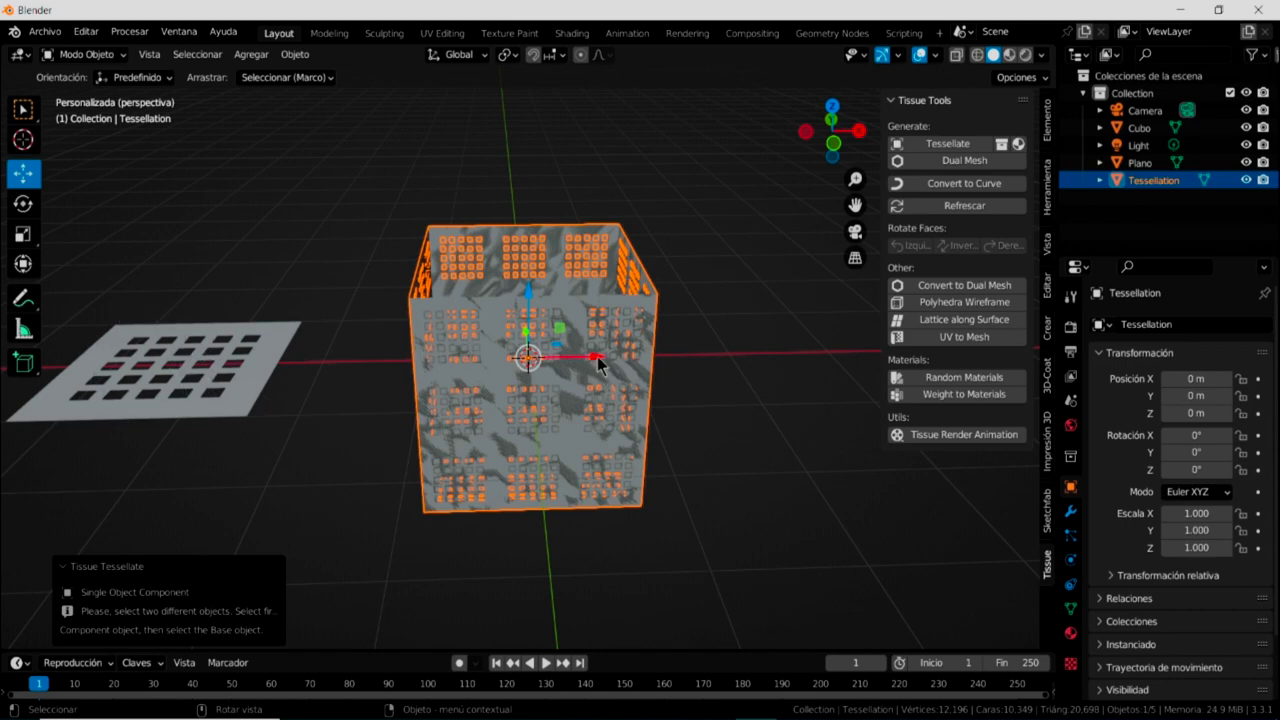
{"action": "left_click_drag", "start_coordinate": [597, 362], "coordinate": [345, 376]}
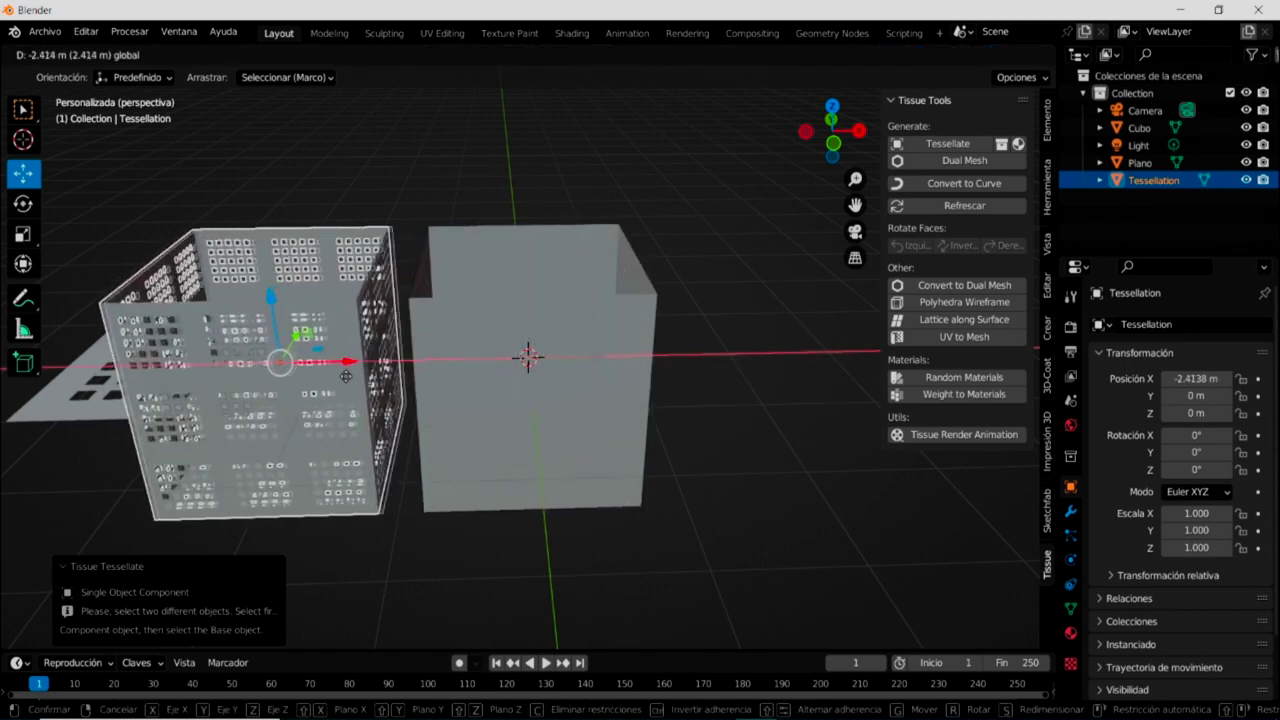
Move Cubo 4.18 m along X, and return Tessellation to the origin raised 0.72 m
{"action": "left_click", "coordinate": [544, 416]}
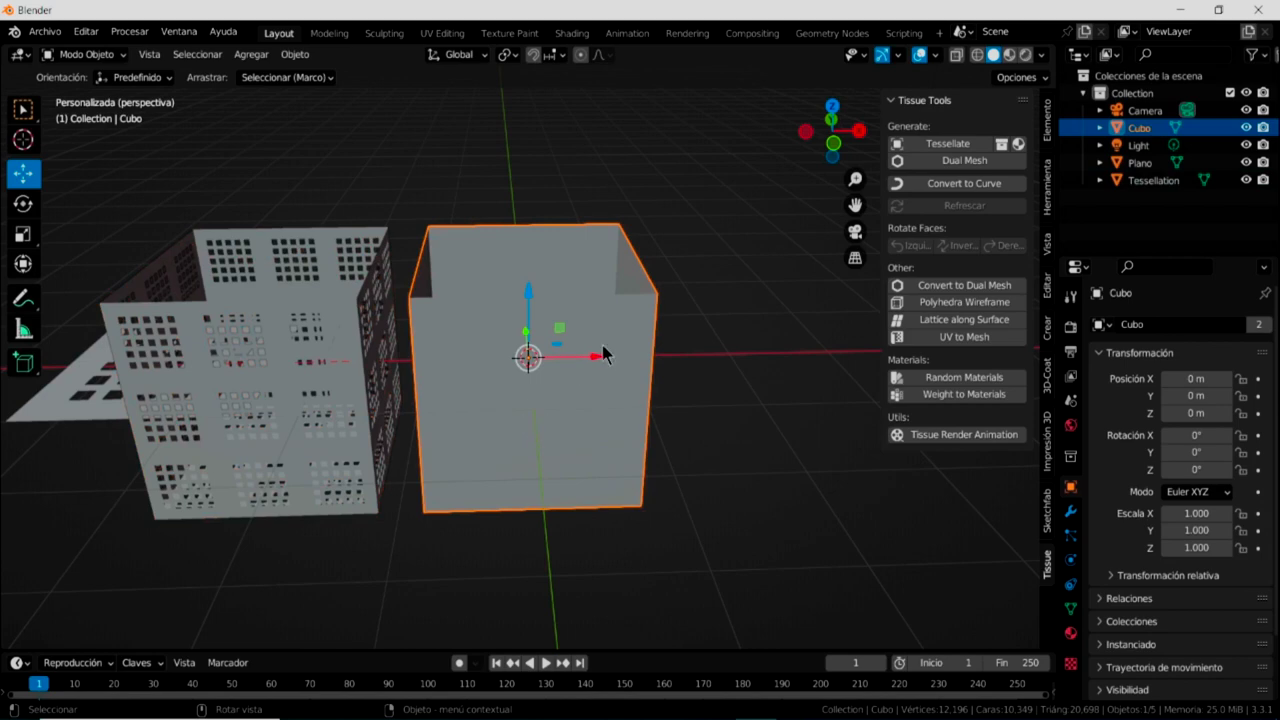
{"action": "left_click_drag", "start_coordinate": [603, 354], "coordinate": [303, 369]}
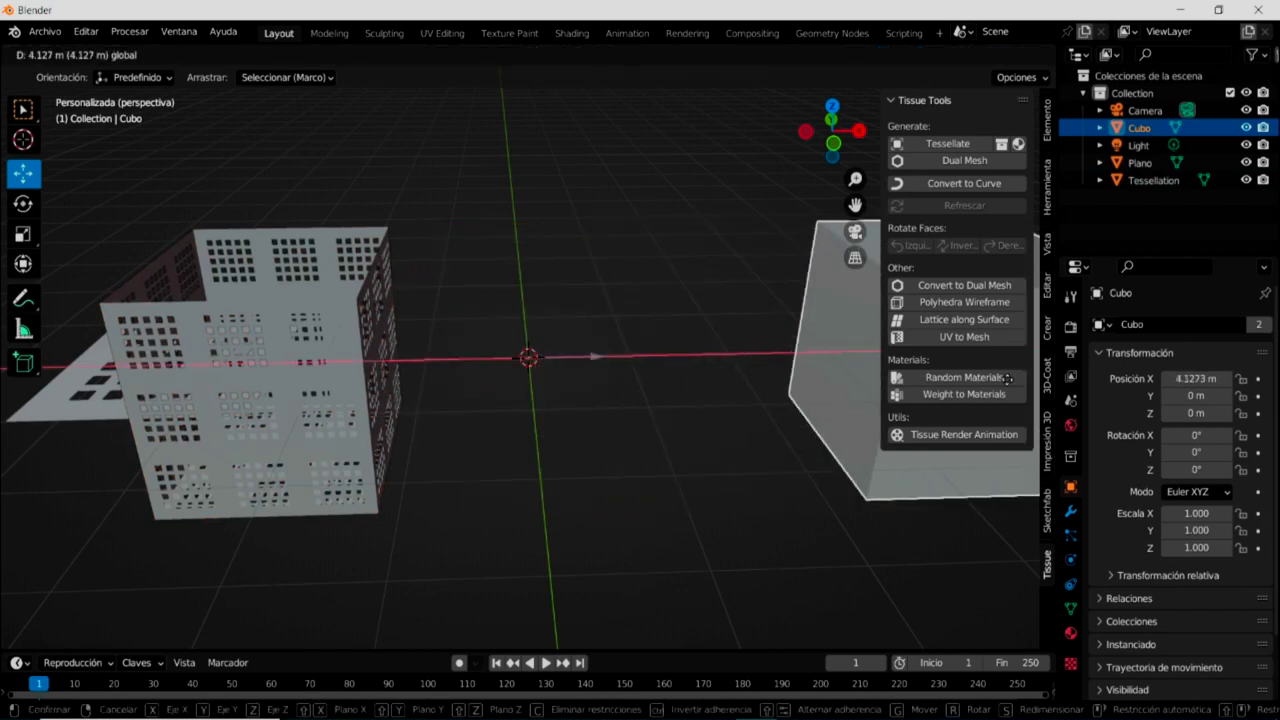
{"action": "left_click", "coordinate": [298, 373]}
{"action": "mouse_move", "coordinate": [344, 365]}
{"action": "left_mouse_down"}
{"action": "mouse_move", "coordinate": [555, 371]}
{"action": "mouse_move", "coordinate": [581, 524]}
{"action": "left_mouse_up"}
{"action": "mouse_move", "coordinate": [581, 524]}
{"action": "middle_mouse_down"}
{"action": "mouse_move", "coordinate": [577, 480]}
{"action": "mouse_move", "coordinate": [582, 506]}
{"action": "middle_mouse_up"}
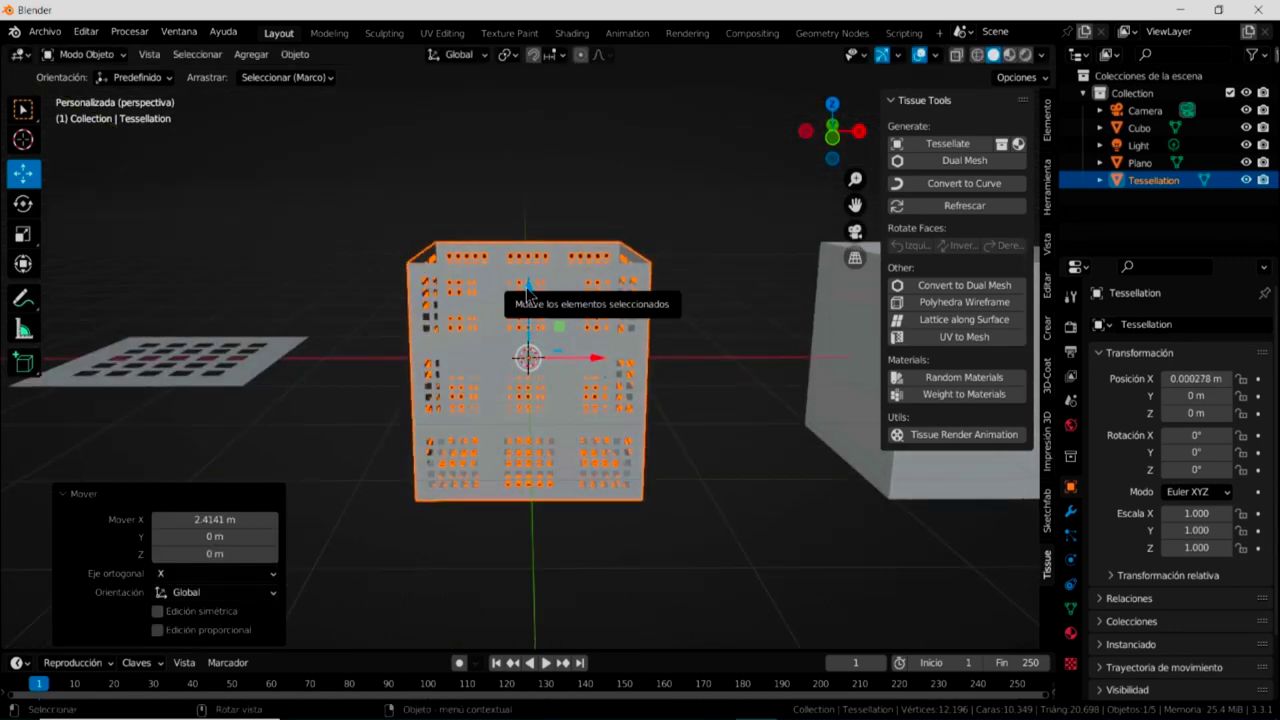
{"action": "left_click_drag", "start_coordinate": [528, 293], "coordinate": [530, 225]}
{"action": "mouse_move", "coordinate": [554, 434]}
{"action": "middle_mouse_down"}
{"action": "mouse_move", "coordinate": [560, 481]}
{"action": "mouse_move", "coordinate": [565, 470]}
{"action": "mouse_move", "coordinate": [550, 468]}
{"action": "middle_mouse_up"}
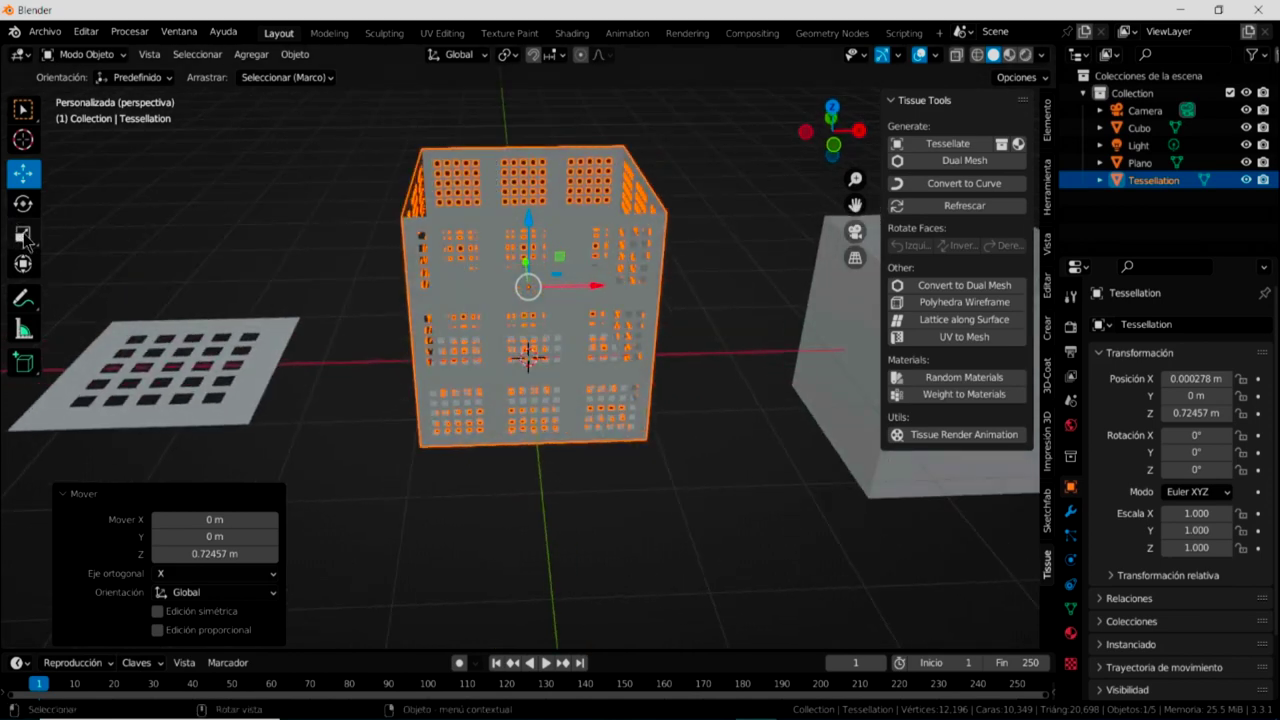
Scale the Tessellation building to 1.791 along Z
{"action": "left_click", "coordinate": [24, 236]}
{"action": "left_click_drag", "start_coordinate": [528, 219], "coordinate": [529, 155]}
{"action": "mouse_move", "coordinate": [529, 155]}
{"action": "middle_mouse_down"}
{"action": "mouse_move", "coordinate": [530, 280]}
{"action": "mouse_move", "coordinate": [623, 246]}
{"action": "mouse_move", "coordinate": [568, 365]}
{"action": "middle_mouse_up"}
{"action": "scroll", "coordinate": [568, 365], "scroll_direction": "down", "scroll_amount": 2}
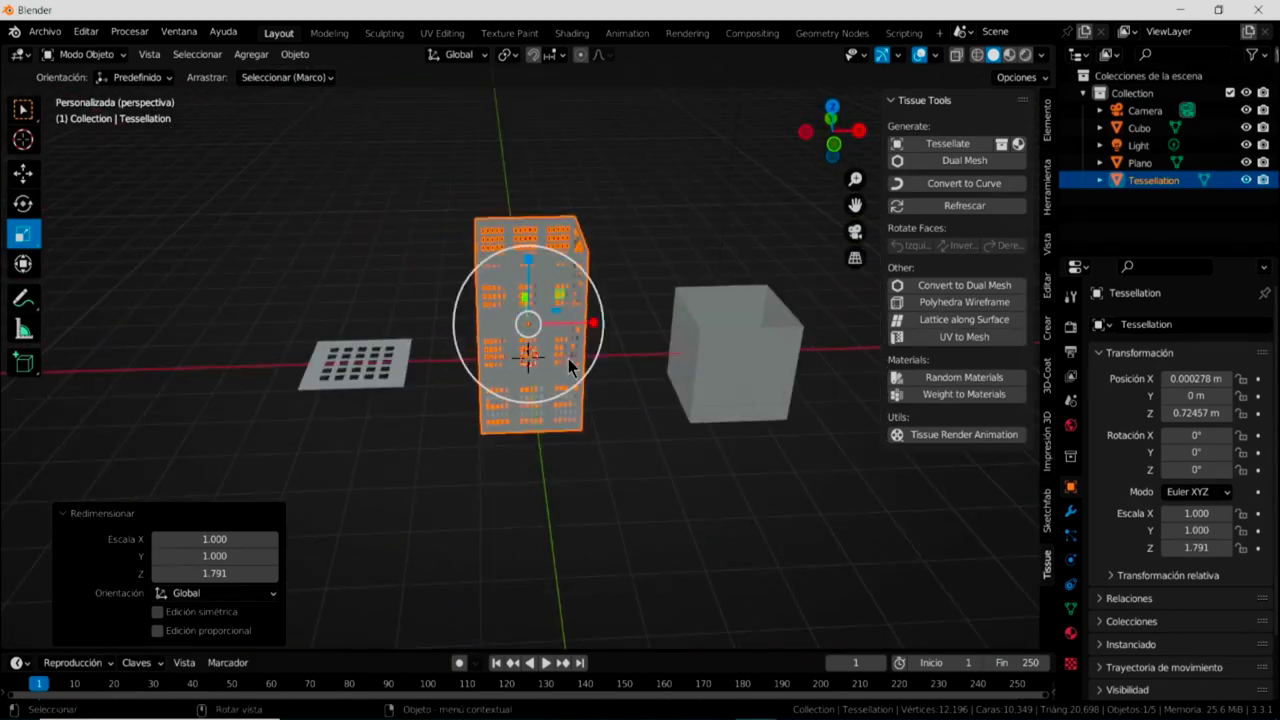
{"action": "scroll", "coordinate": [567, 363], "scroll_direction": "down", "scroll_amount": 1}
{"action": "scroll", "coordinate": [567, 363], "scroll_direction": "up", "scroll_amount": 4}
{"action": "mouse_move", "coordinate": [637, 490]}
{"action": "middle_mouse_down"}
{"action": "mouse_move", "coordinate": [508, 473]}
{"action": "mouse_move", "coordinate": [643, 491]}
{"action": "middle_mouse_up"}
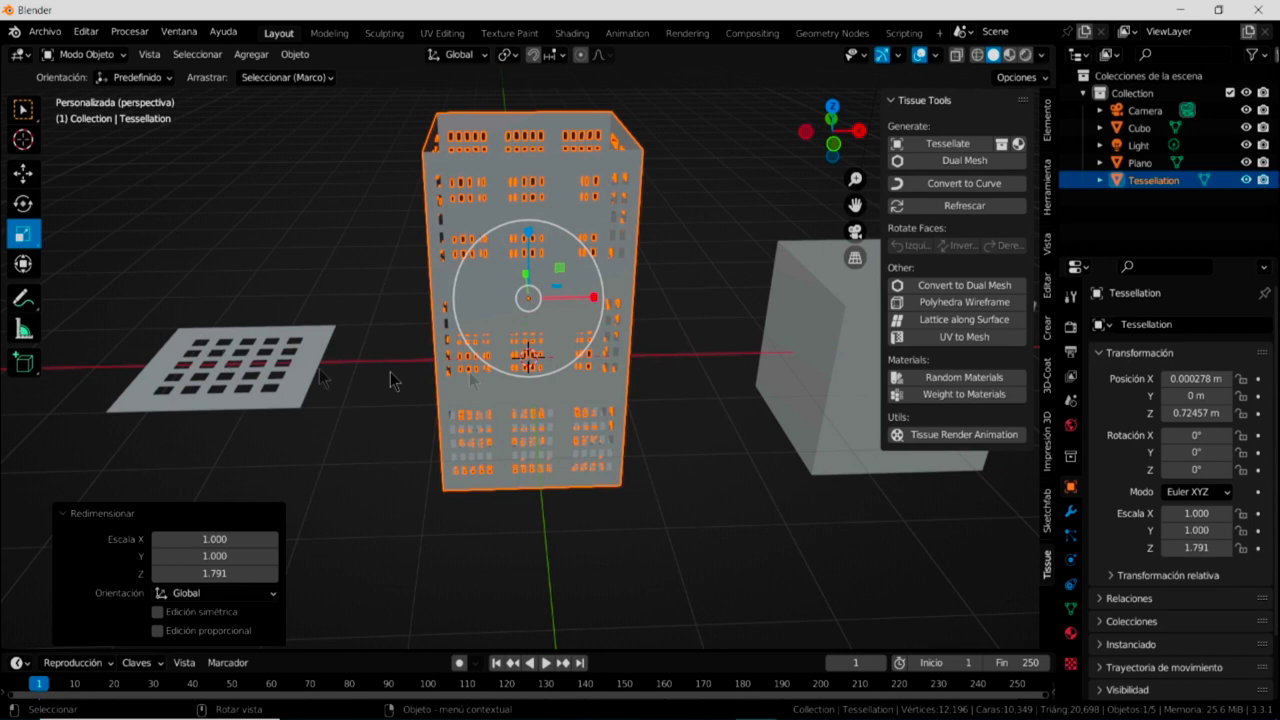
Hide Cubo and Plano in the Outliner, leaving only the Tessellation building visible
{"action": "left_click", "coordinate": [1246, 128]}
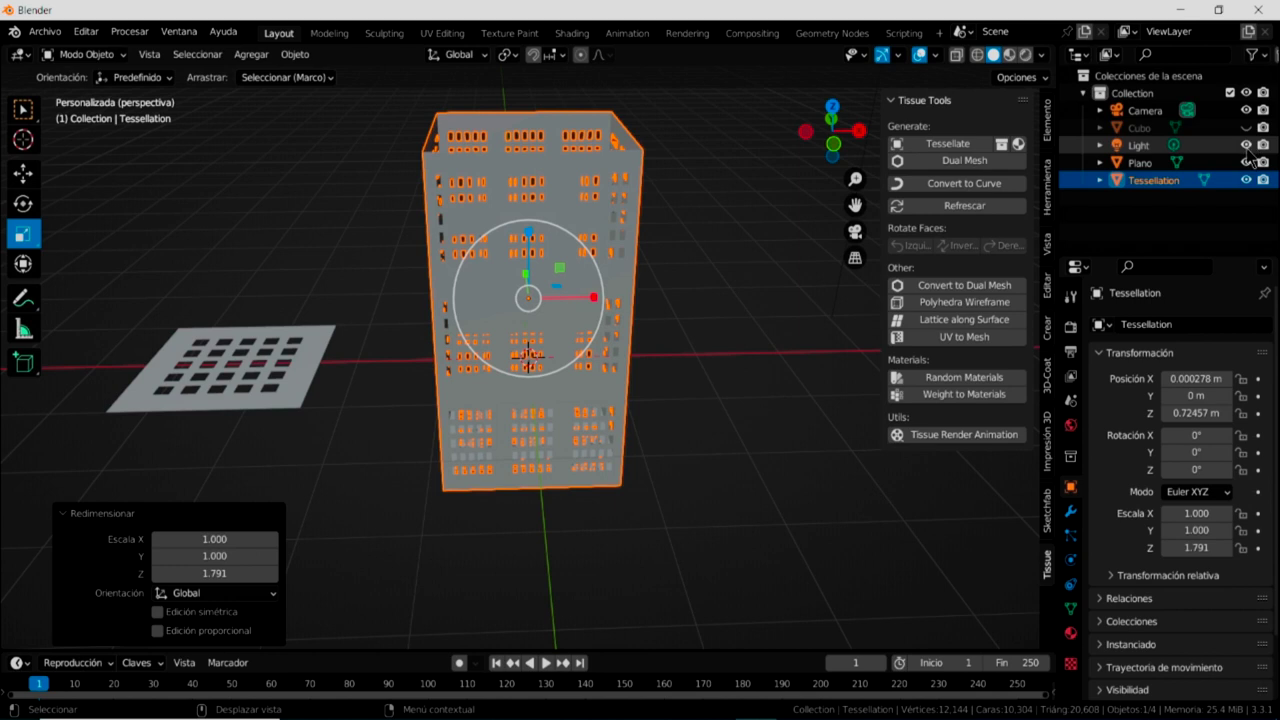
{"action": "left_click", "coordinate": [1246, 162]}
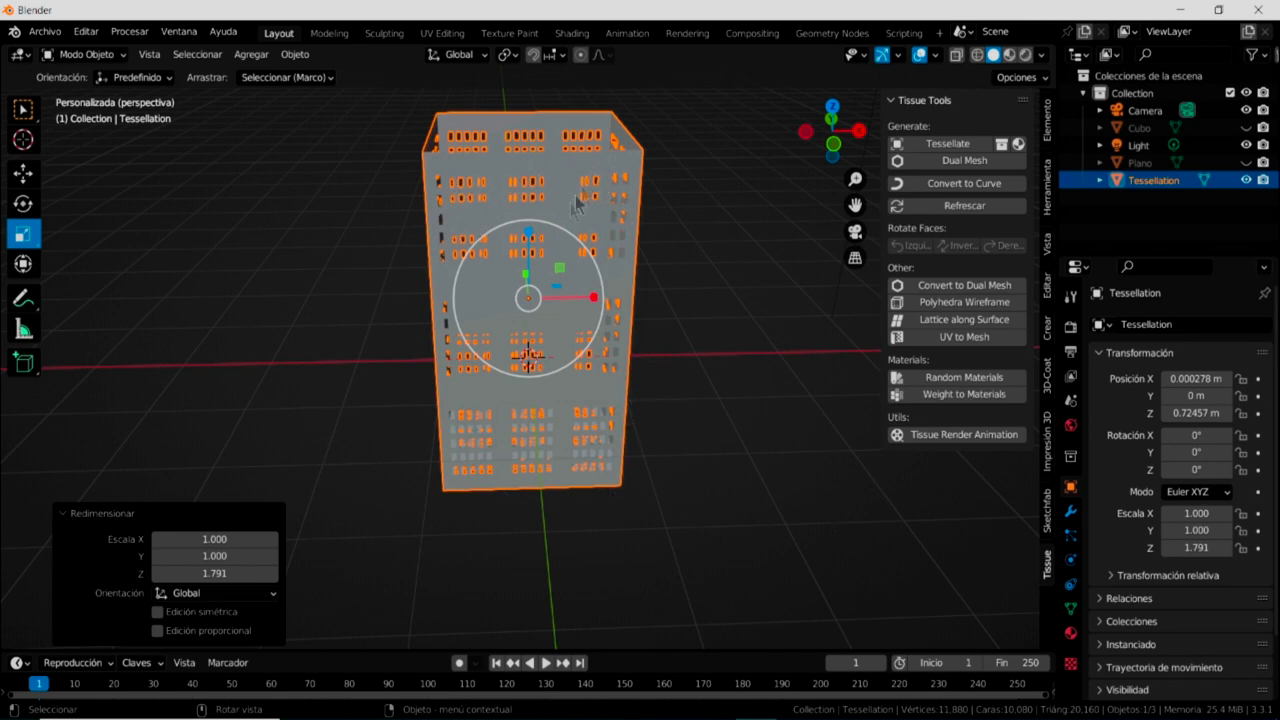
{"action": "mouse_move", "coordinate": [723, 491]}
{"action": "middle_mouse_down"}
{"action": "mouse_move", "coordinate": [585, 402]}
{"action": "mouse_move", "coordinate": [551, 437]}
{"action": "mouse_move", "coordinate": [615, 468]}
{"action": "mouse_move", "coordinate": [706, 474]}
{"action": "mouse_move", "coordinate": [752, 455]}
{"action": "mouse_move", "coordinate": [657, 451]}
{"action": "mouse_move", "coordinate": [470, 177]}
{"action": "middle_mouse_up"}
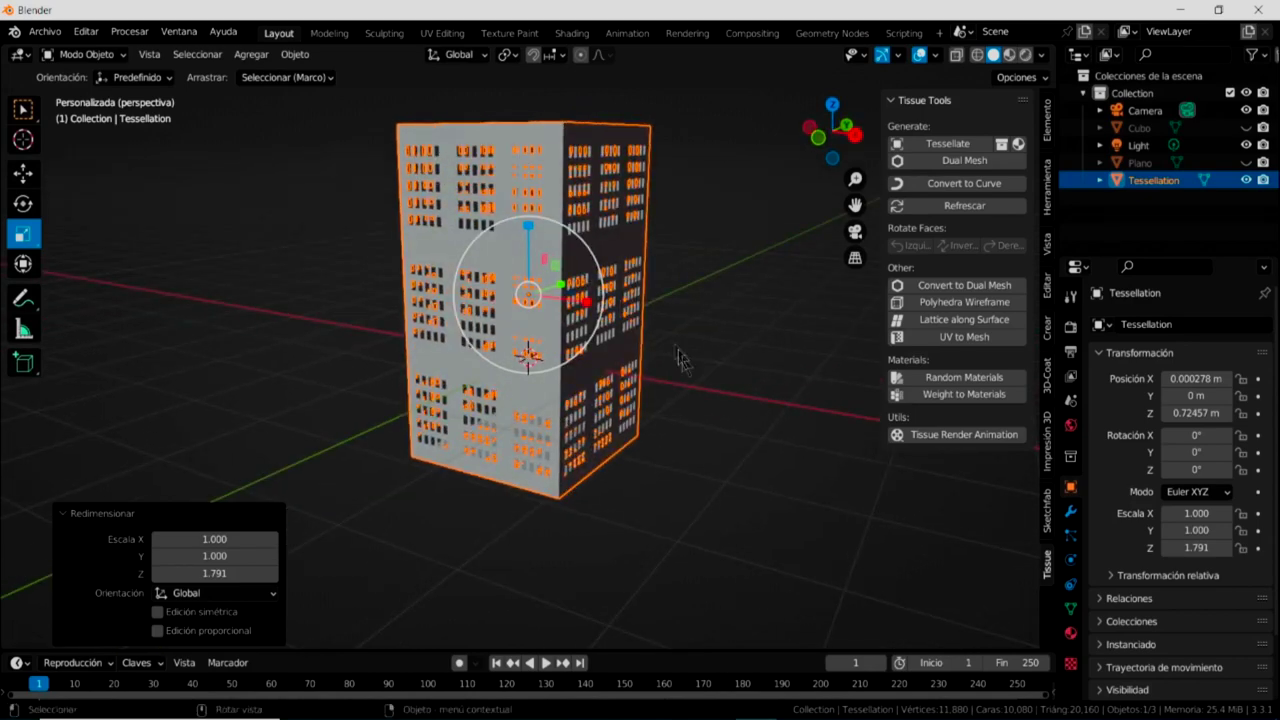
Raise the Tessellation building along Z to 1.2616 m with the Move tool
{"action": "mouse_move", "coordinate": [725, 453]}
{"action": "middle_mouse_down"}
{"action": "mouse_move", "coordinate": [666, 443]}
{"action": "mouse_move", "coordinate": [723, 466]}
{"action": "mouse_move", "coordinate": [740, 450]}
{"action": "middle_mouse_up"}
{"action": "left_click", "coordinate": [23, 173]}
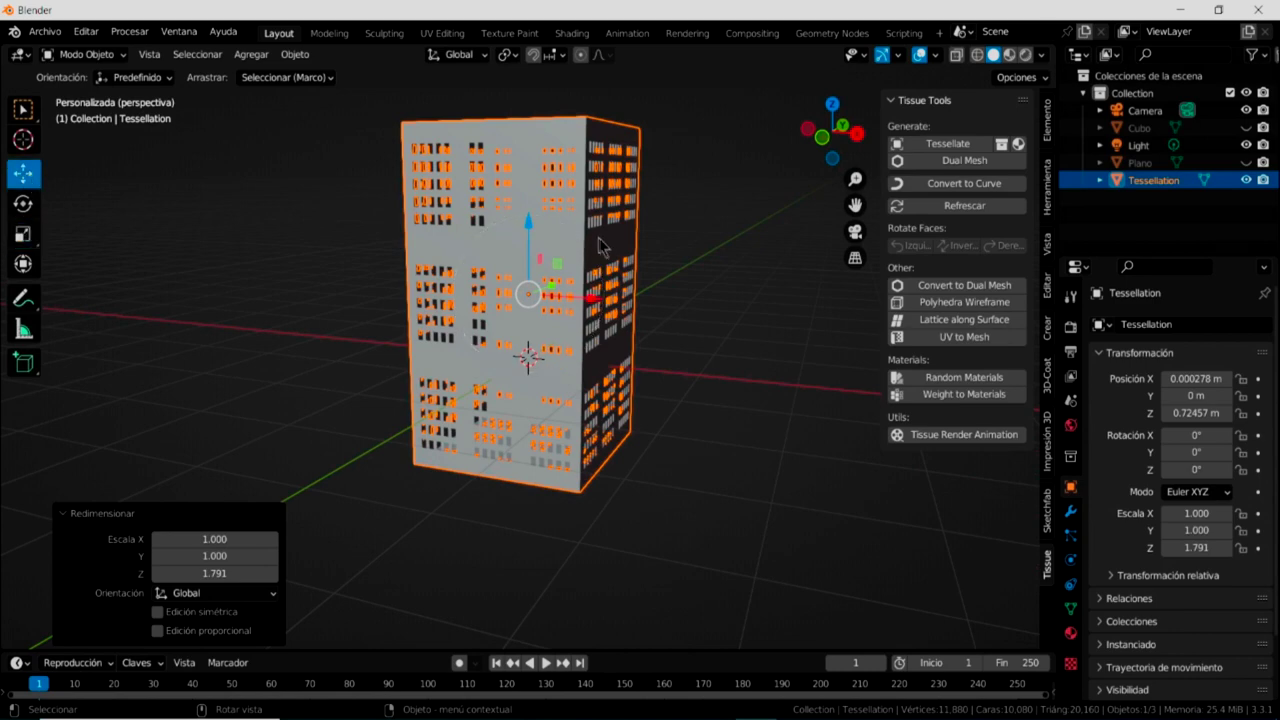
{"action": "left_click_drag", "start_coordinate": [528, 237], "coordinate": [528, 178]}
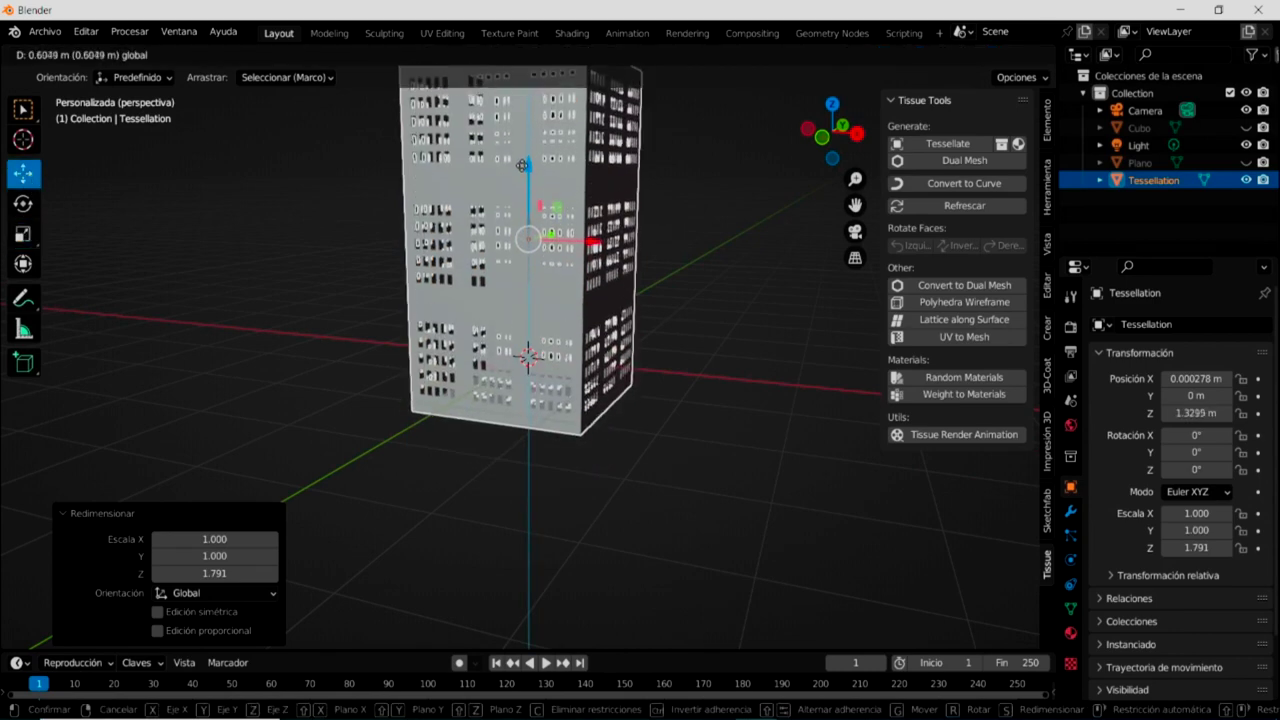
{"action": "mouse_move", "coordinate": [717, 278]}
{"action": "middle_mouse_down"}
{"action": "mouse_move", "coordinate": [703, 417]}
{"action": "mouse_move", "coordinate": [734, 437]}
{"action": "mouse_move", "coordinate": [596, 383]}
{"action": "mouse_move", "coordinate": [645, 387]}
{"action": "middle_mouse_up"}
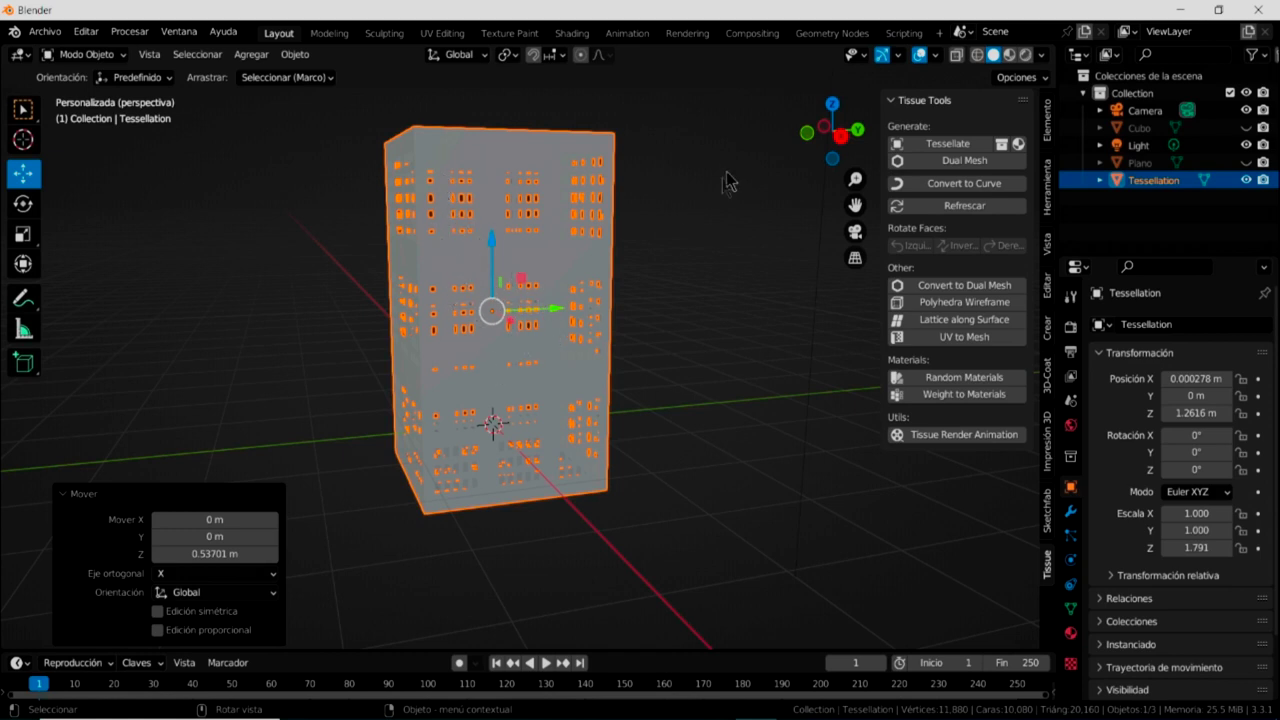
Move the building away from the origin to X 12.293 m, Y 4.3609 m
{"action": "left_click", "coordinate": [672, 305]}
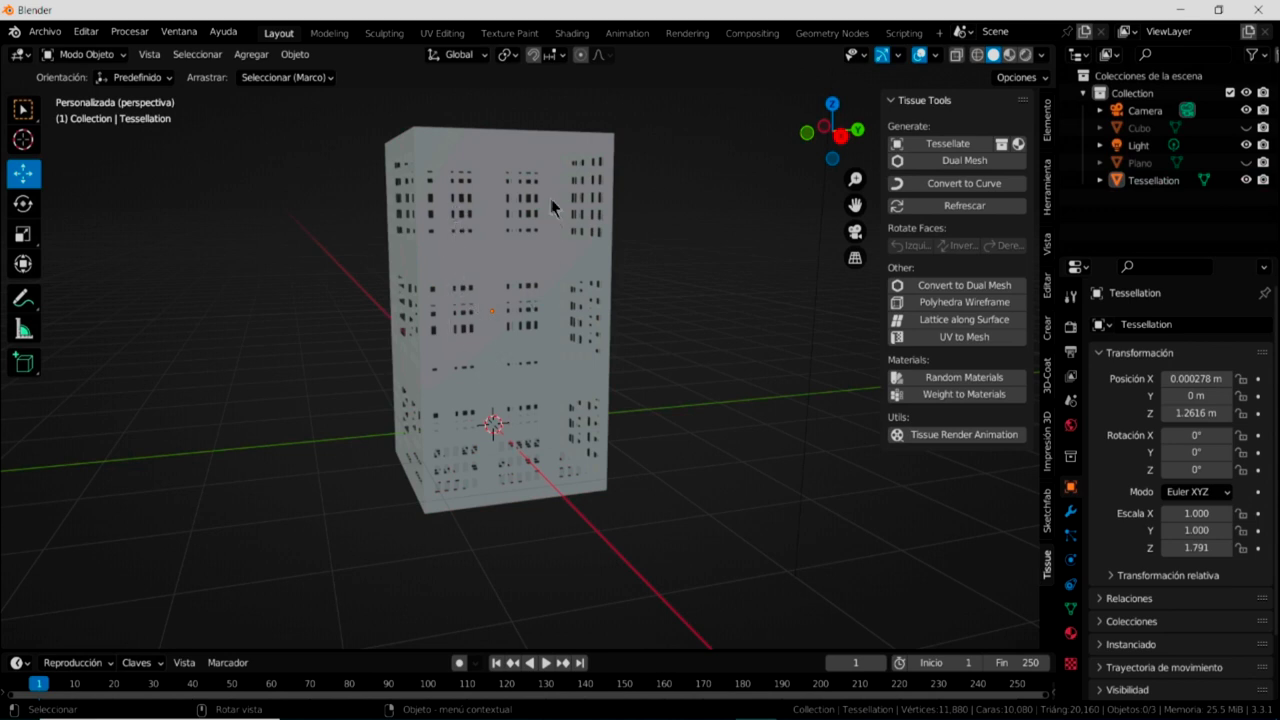
{"action": "left_click", "coordinate": [510, 341]}
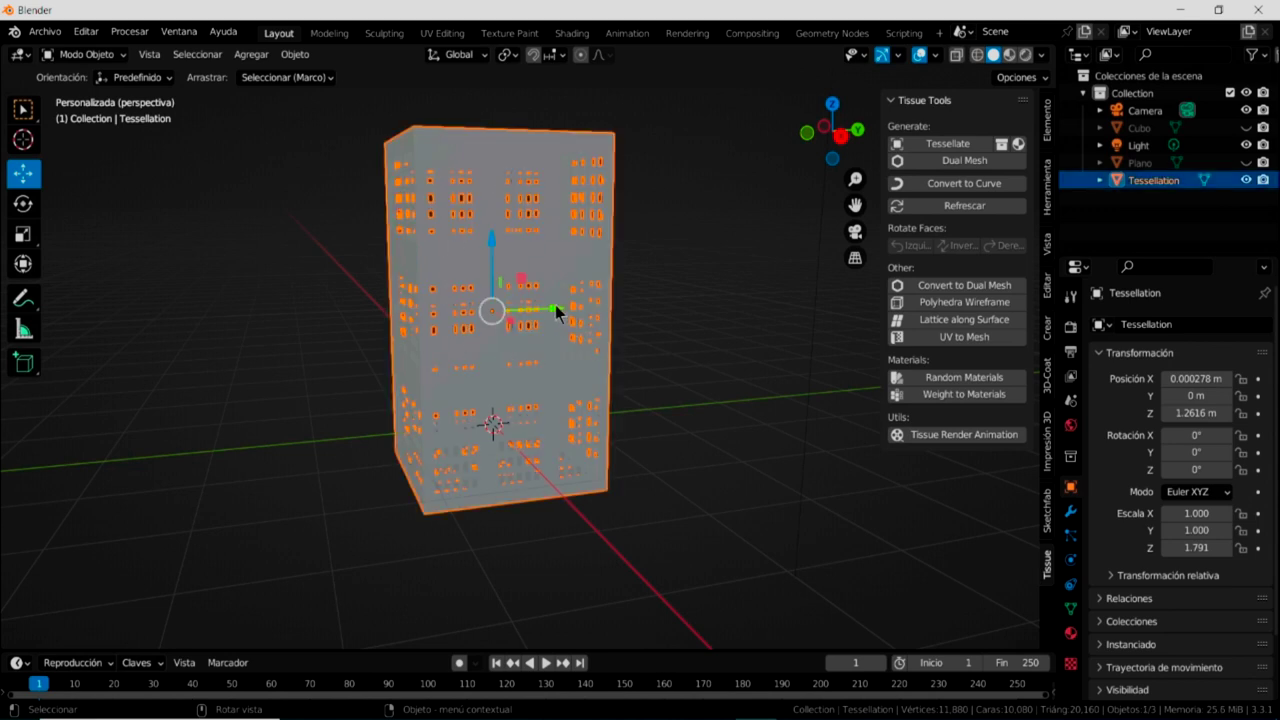
{"action": "left_click_drag", "start_coordinate": [558, 313], "coordinate": [878, 300]}
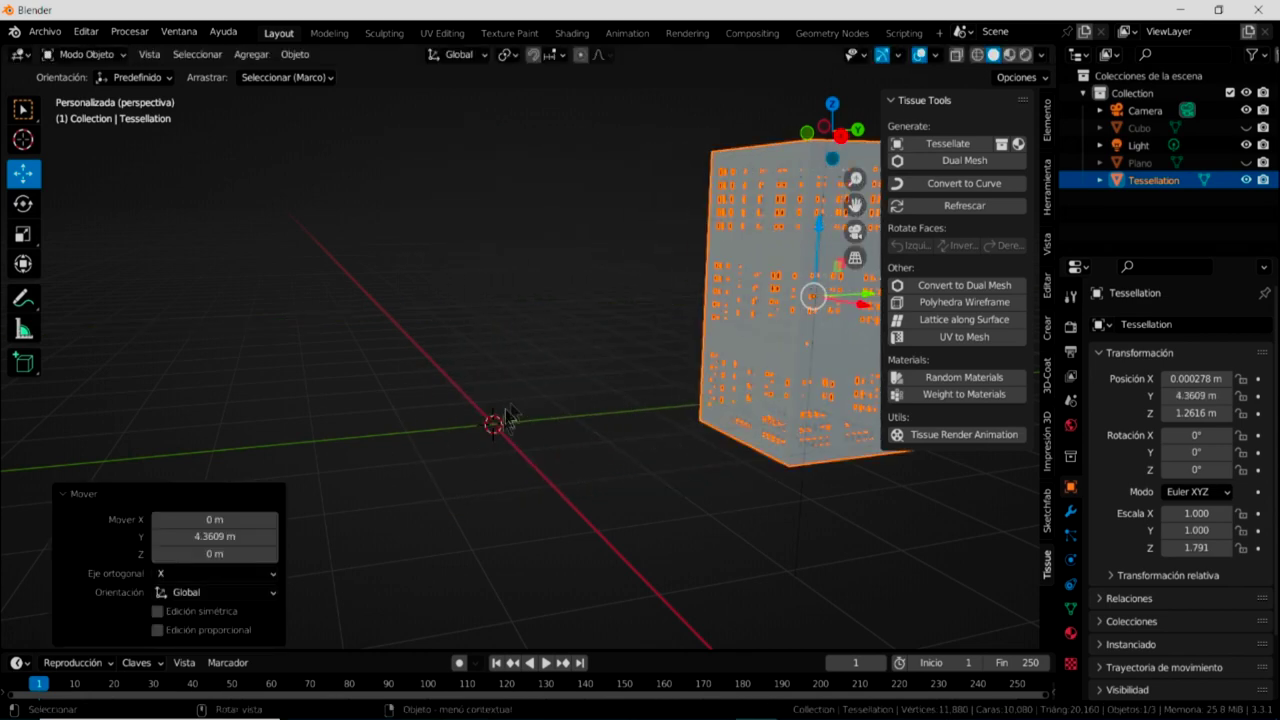
{"action": "left_click", "coordinate": [500, 478]}
{"action": "left_click", "coordinate": [765, 331]}
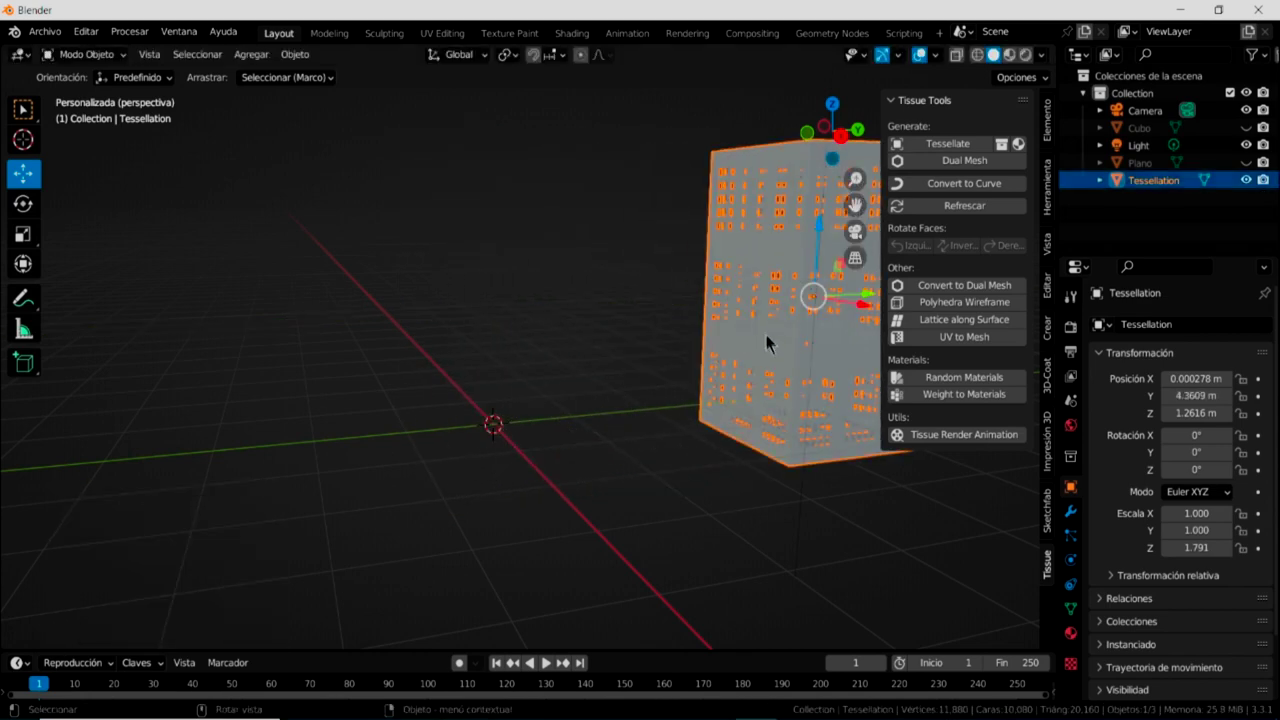
{"action": "middle_click_drag", "start_coordinate": [765, 331], "coordinate": [759, 365]}
{"action": "scroll", "coordinate": [759, 365], "scroll_direction": "down", "scroll_amount": 5}
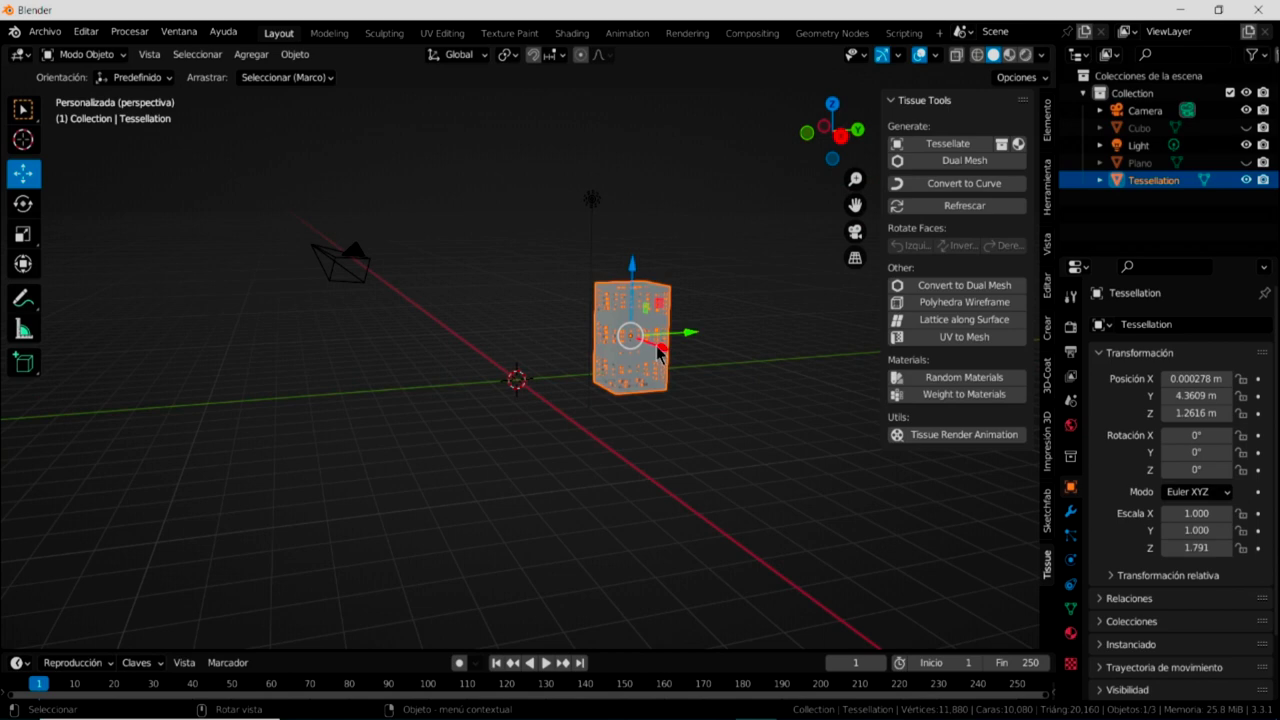
{"action": "left_click_drag", "start_coordinate": [657, 352], "coordinate": [700, 445]}
{"action": "scroll", "coordinate": [563, 397], "scroll_direction": "up", "scroll_amount": 2}
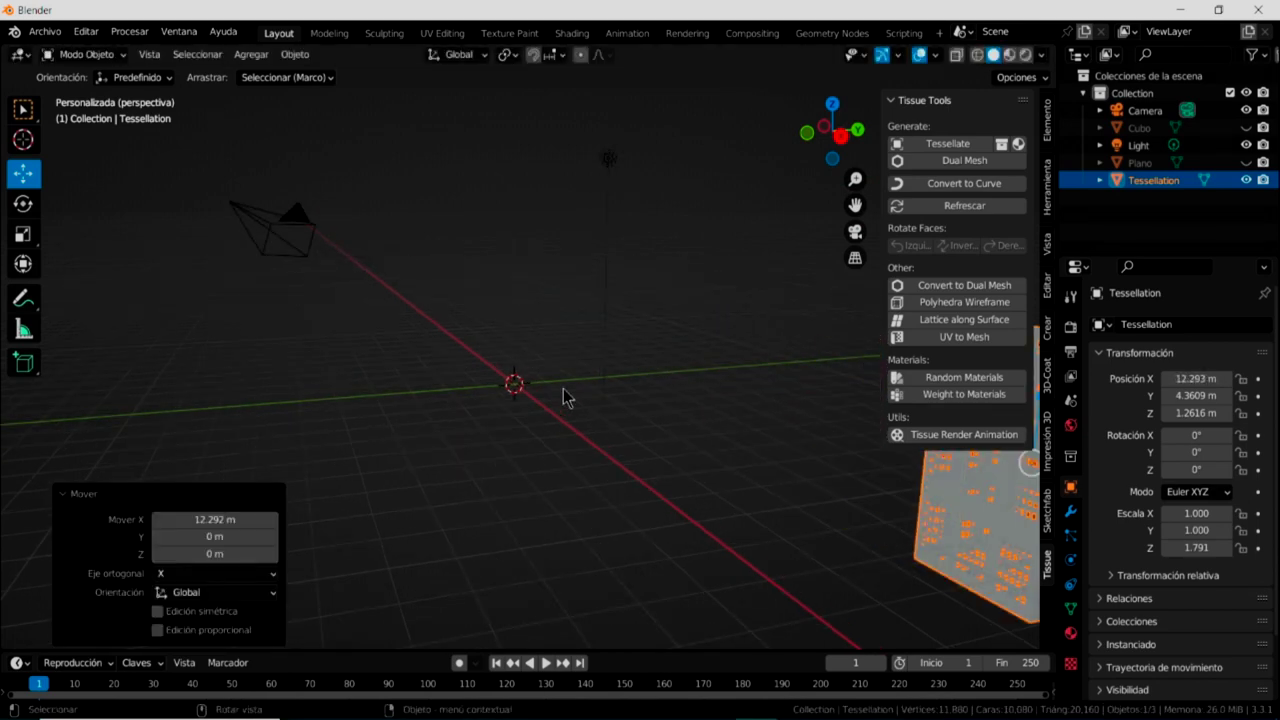
Add a new plane at the origin and scale it to 3.828
{"action": "middle_click_drag", "start_coordinate": [563, 397], "coordinate": [500, 390]}
{"action": "left_click", "coordinate": [251, 54]}
{"action": "mouse_move", "coordinate": [268, 74]}
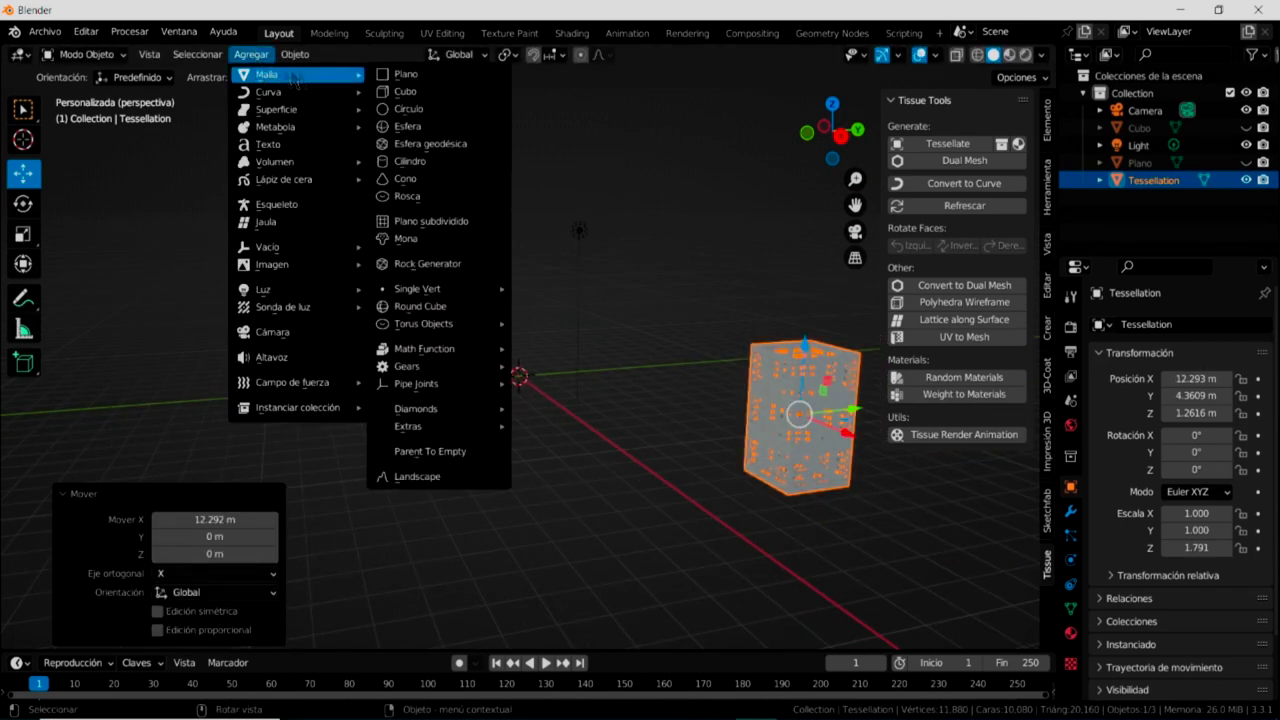
{"action": "left_click", "coordinate": [405, 74]}
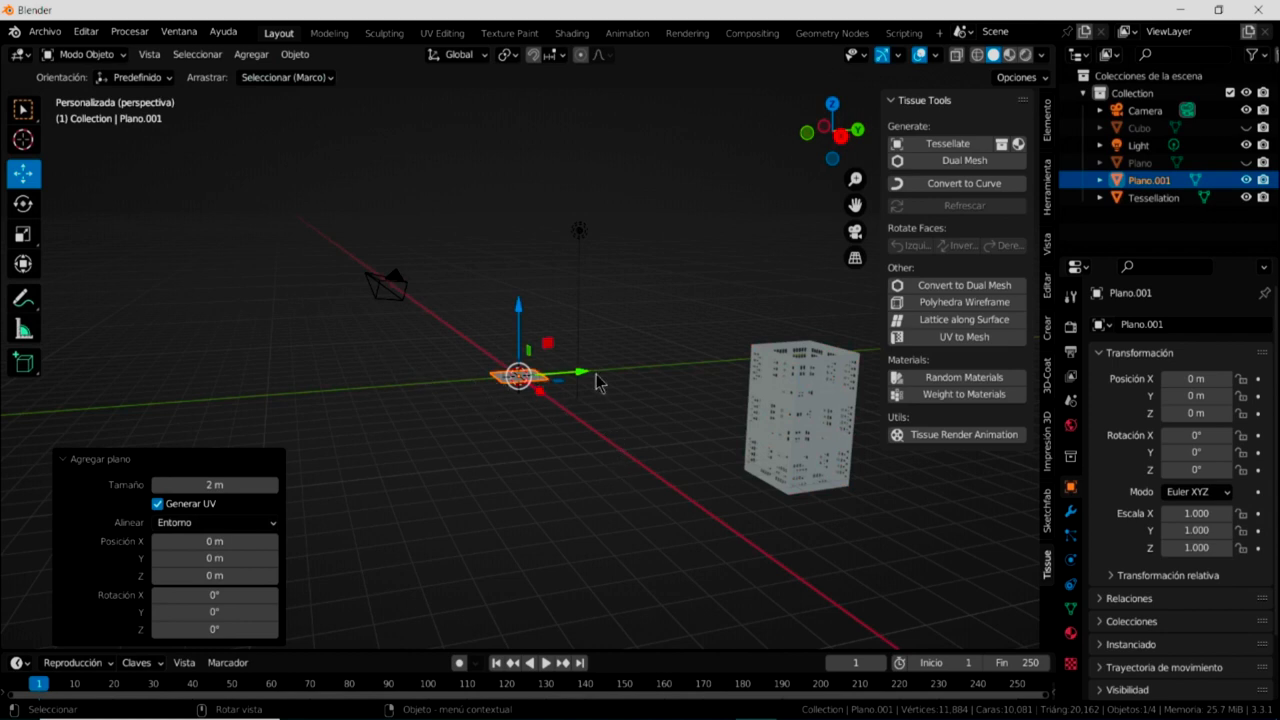
{"action": "left_click", "coordinate": [23, 236]}
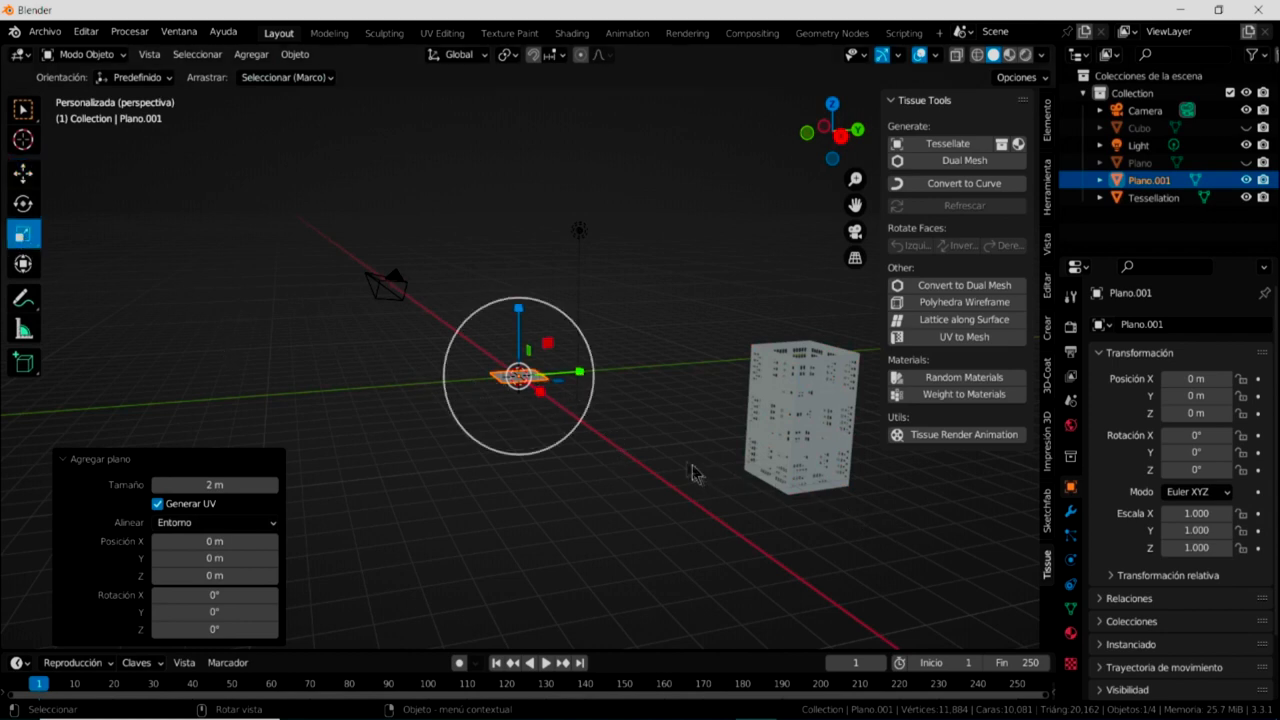
{"action": "left_click_drag", "start_coordinate": [570, 437], "coordinate": [612, 448]}
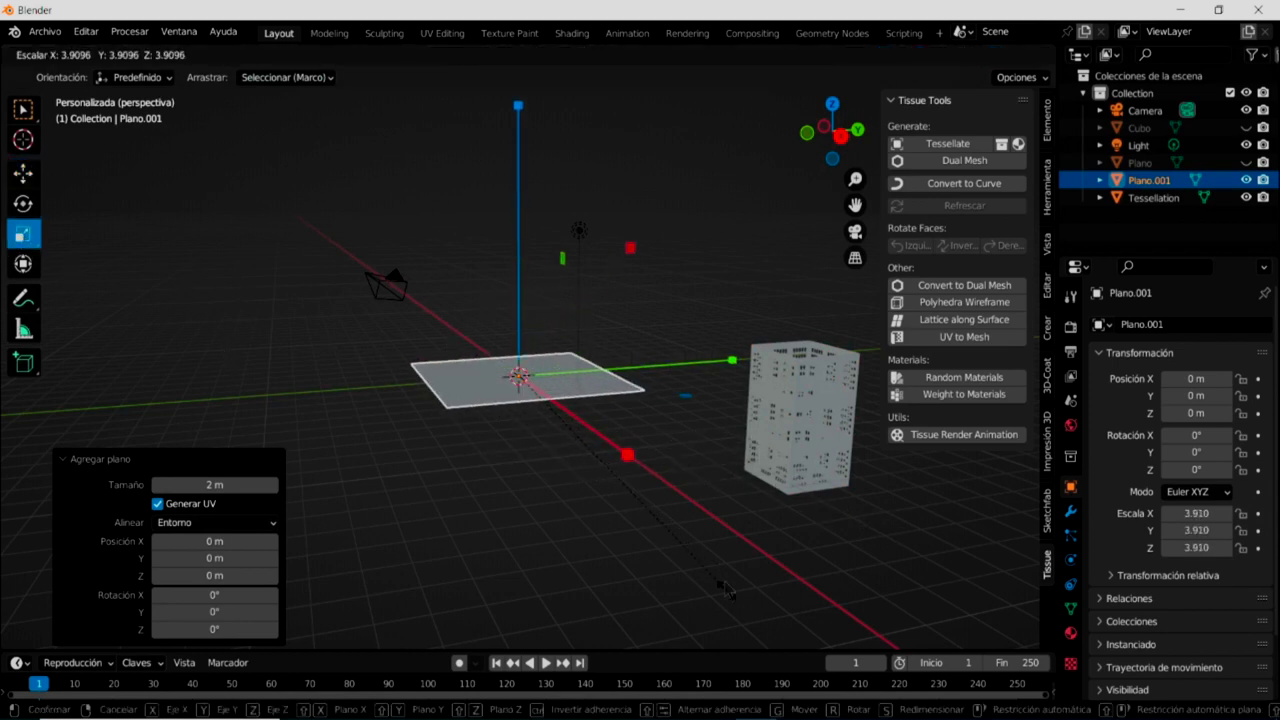
{"action": "scroll", "coordinate": [585, 438], "scroll_direction": "up", "scroll_amount": 1}
{"action": "scroll", "coordinate": [585, 435], "scroll_direction": "up", "scroll_amount": 3}
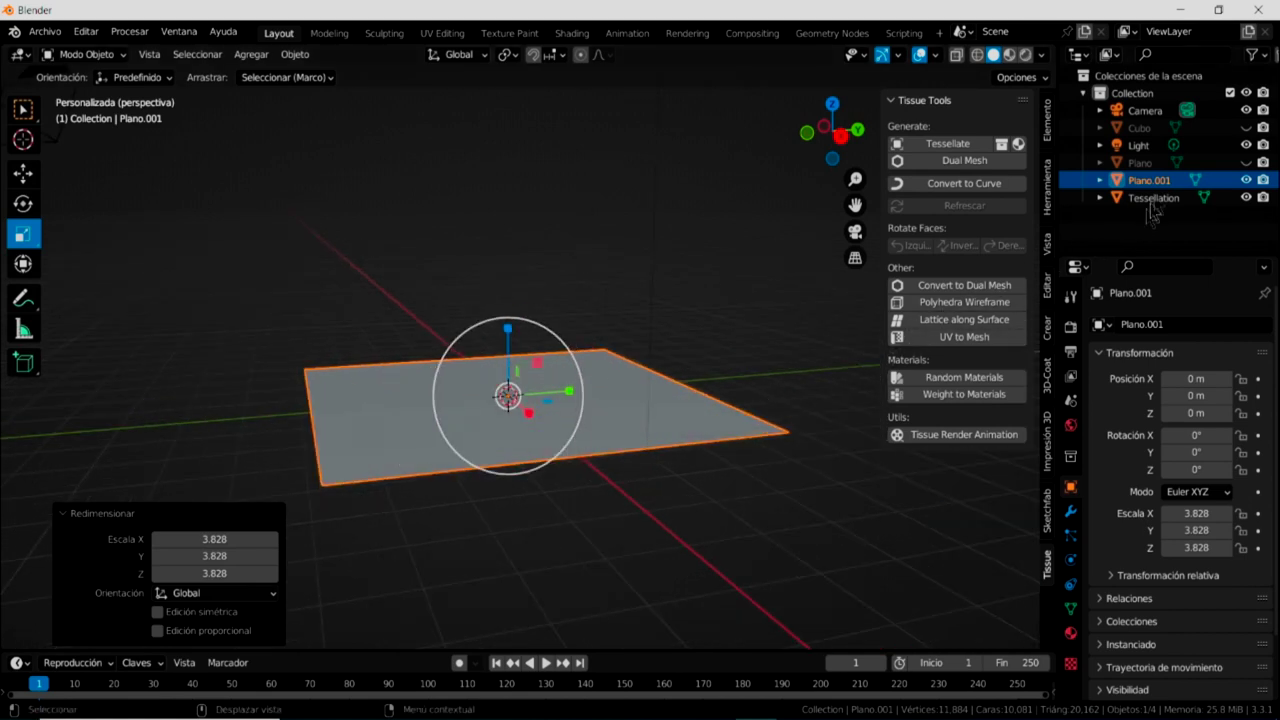
Unhide Plano and move it left along X, off the large ground plane
{"action": "left_click", "coordinate": [1245, 163]}
{"action": "mouse_move", "coordinate": [410, 460]}
{"action": "middle_mouse_down"}
{"action": "mouse_move", "coordinate": [620, 490]}
{"action": "mouse_move", "coordinate": [610, 485]}
{"action": "middle_mouse_up"}
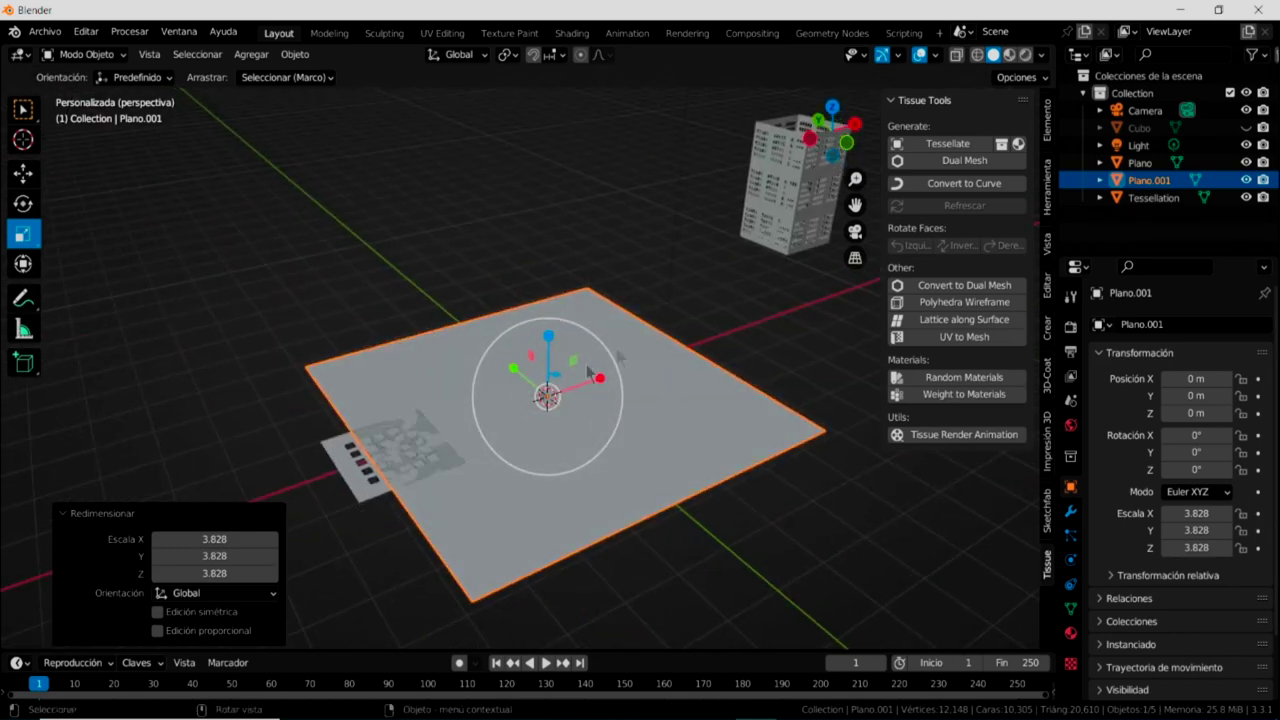
{"action": "left_click", "coordinate": [355, 478]}
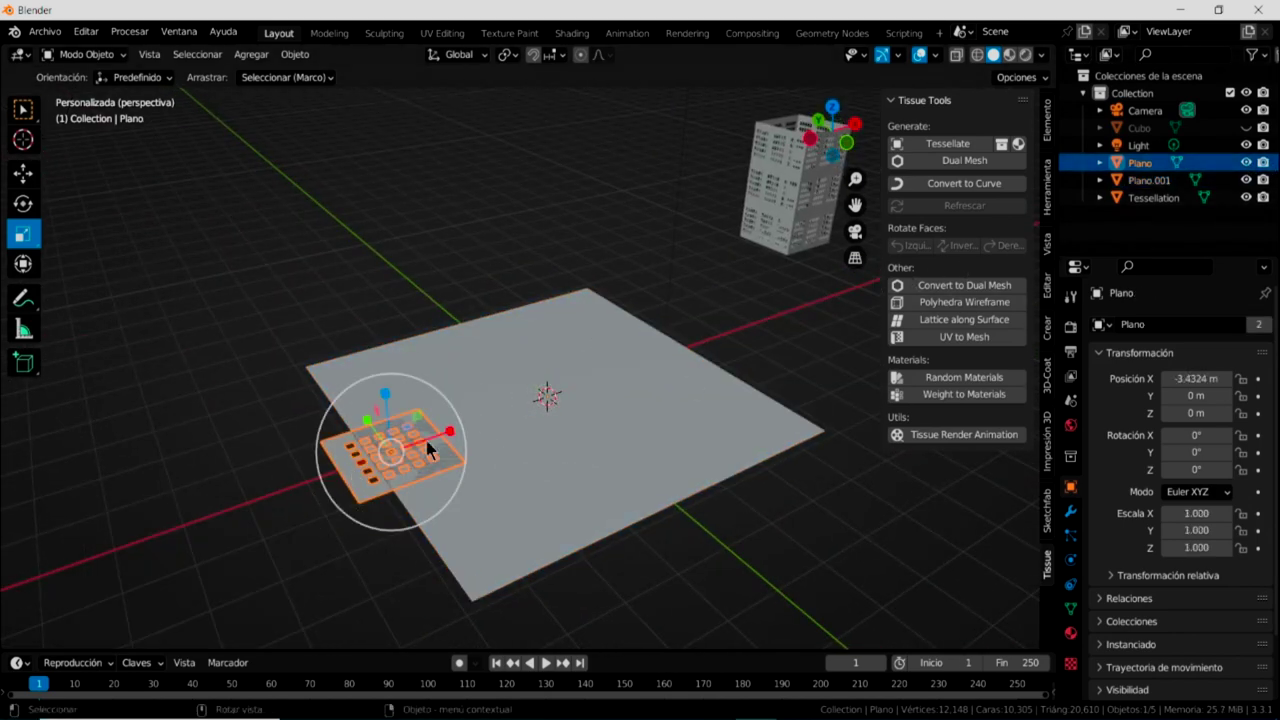
{"action": "left_click", "coordinate": [23, 173]}
{"action": "left_click_drag", "start_coordinate": [460, 436], "coordinate": [315, 590]}
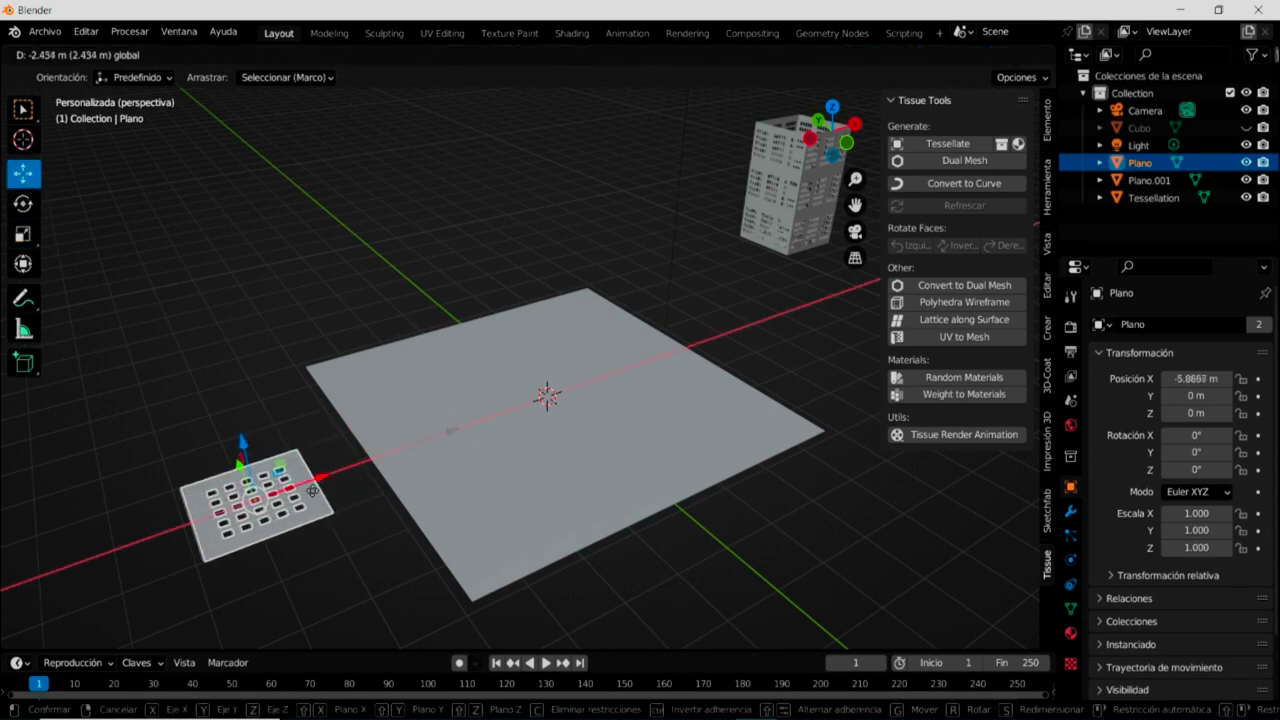
{"action": "left_click", "coordinate": [494, 458]}
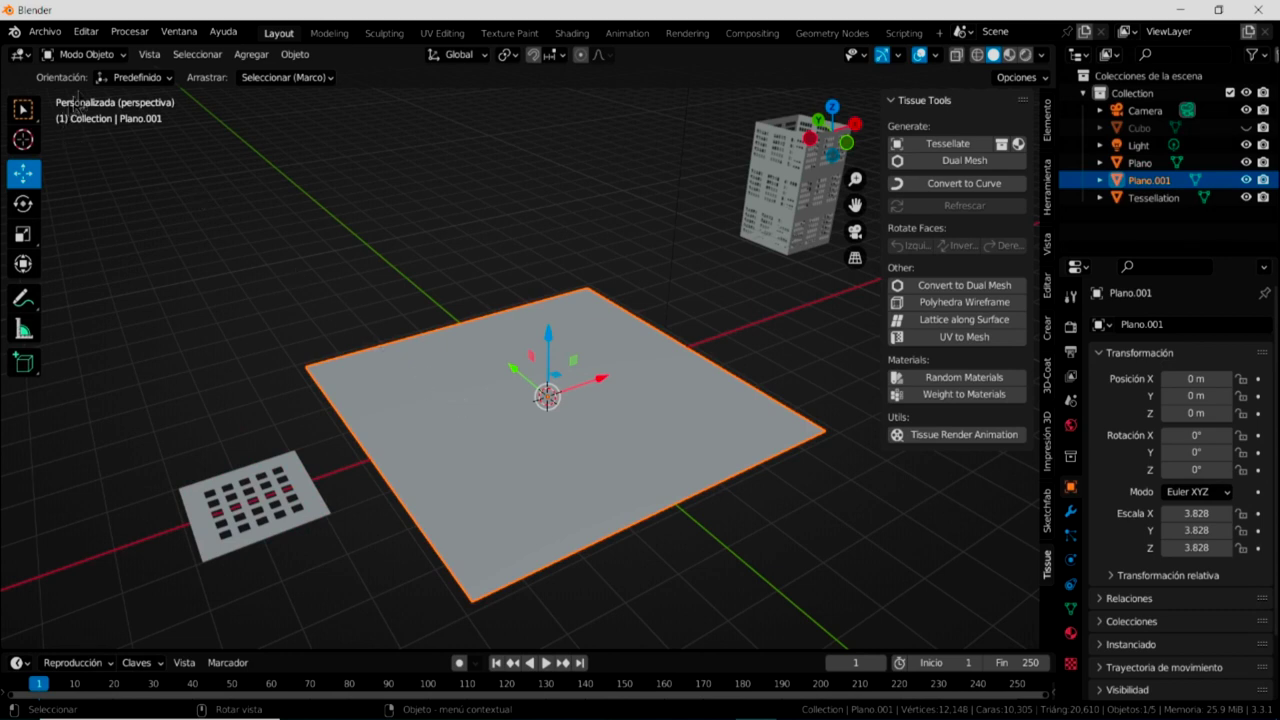
{"action": "left_click", "coordinate": [100, 54]}
Subdivide Plano.001 in Edit Mode with 8 cuts, then return to Object Mode
{"action": "left_click", "coordinate": [100, 93]}
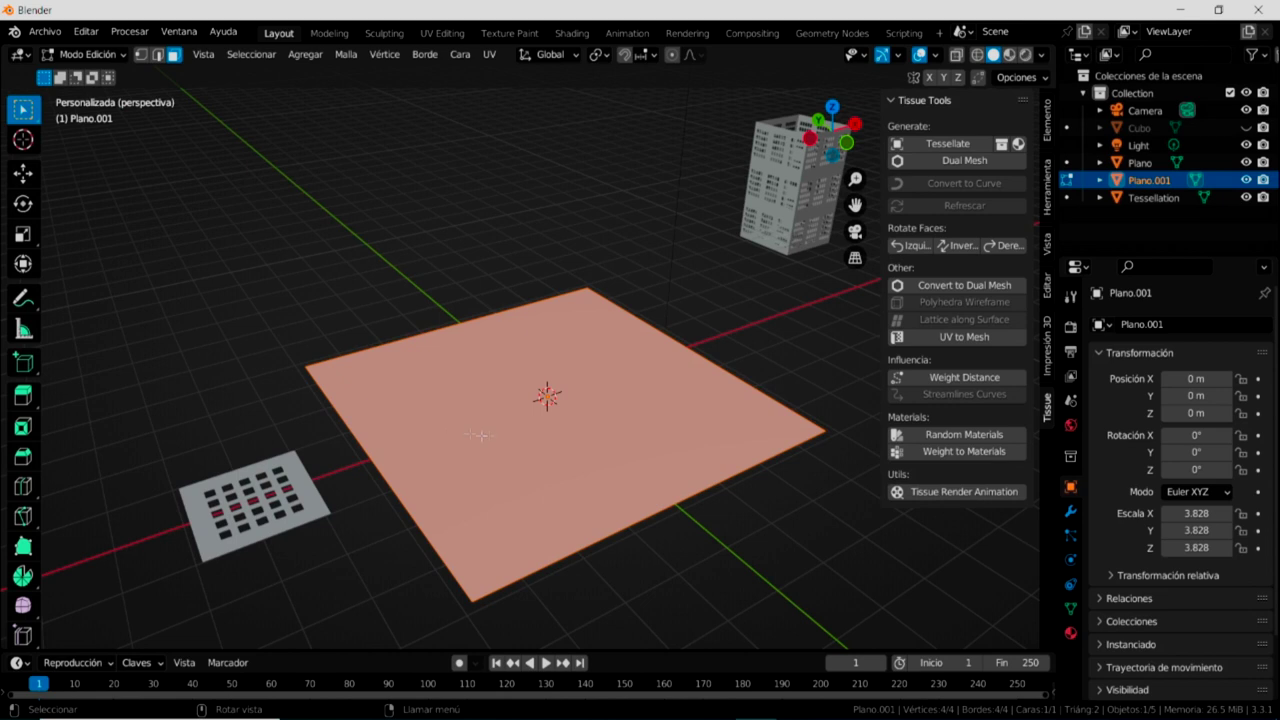
{"action": "right_click", "coordinate": [437, 389]}
{"action": "left_click", "coordinate": [440, 388]}
{"action": "left_click", "coordinate": [272, 517]}
{"action": "left_click", "coordinate": [272, 517]}
{"action": "left_click", "coordinate": [273, 517]}
{"action": "left_click", "coordinate": [273, 517]}
{"action": "left_click", "coordinate": [273, 517]}
{"action": "left_click", "coordinate": [273, 517]}
{"action": "left_click", "coordinate": [273, 517]}
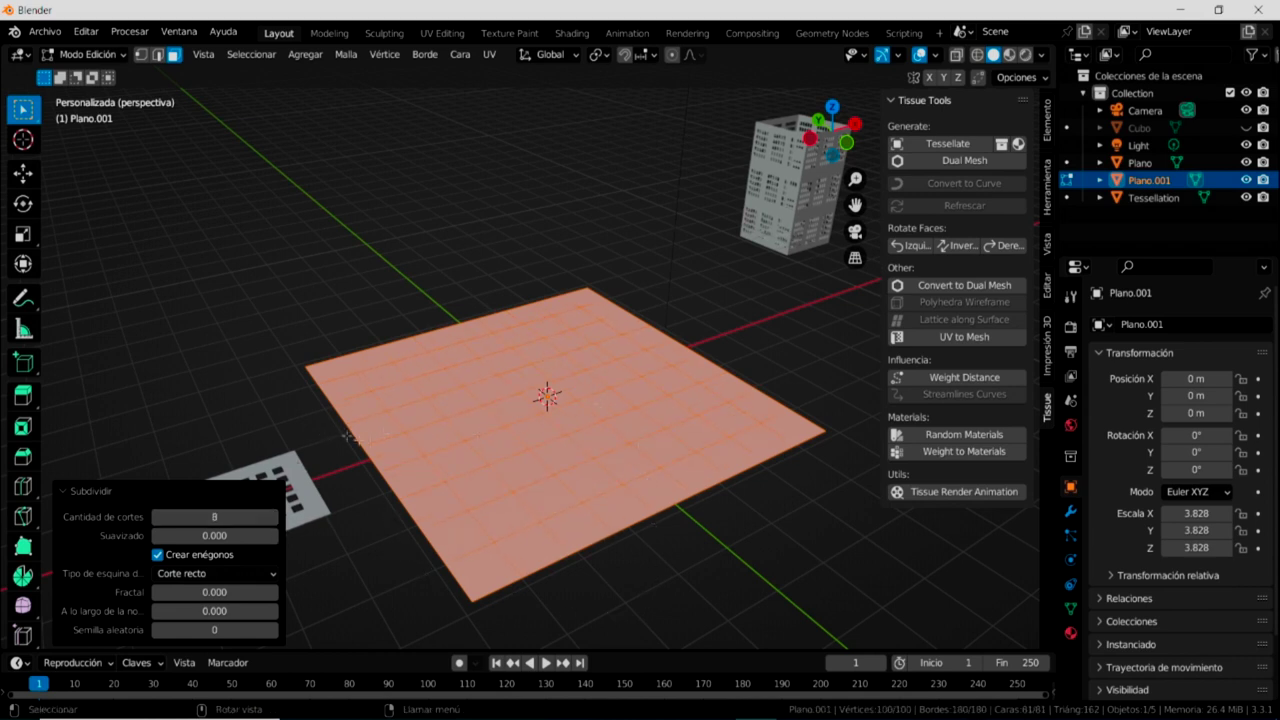
{"action": "left_click", "coordinate": [255, 397]}
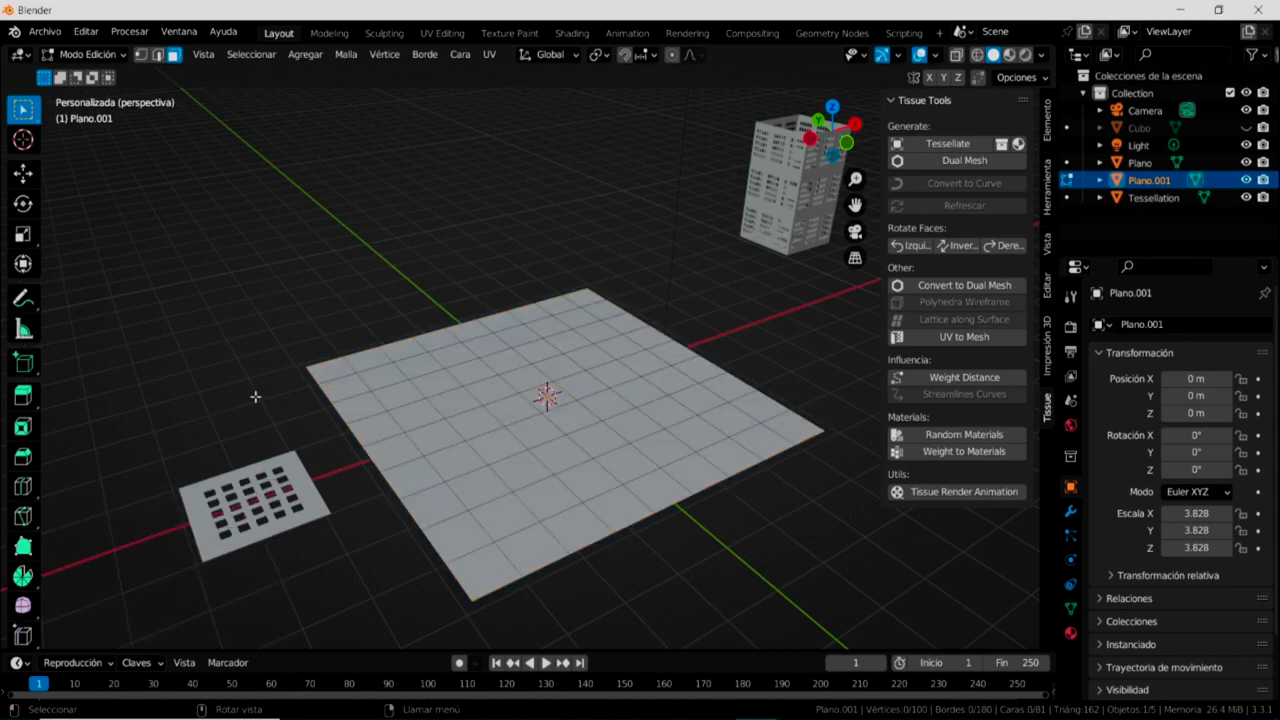
{"action": "left_click", "coordinate": [114, 57]}
{"action": "left_click", "coordinate": [116, 76]}
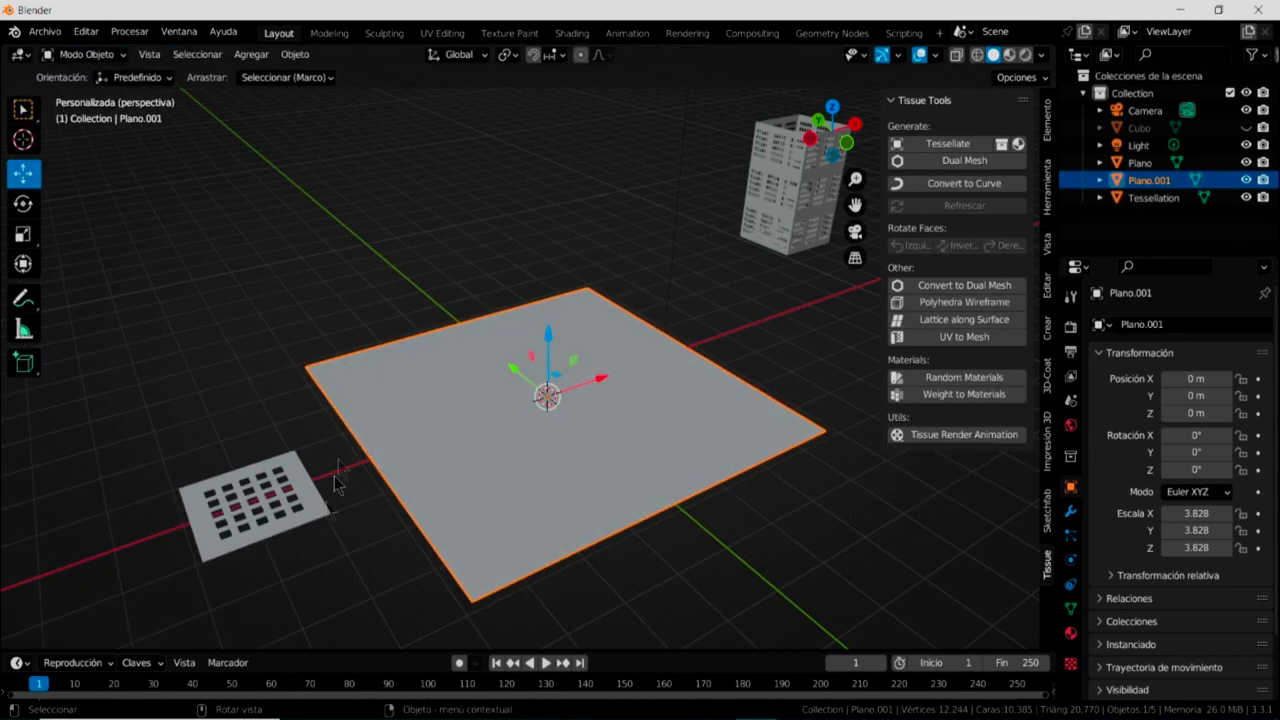
Tessellate Plano over Plano.001 with Tissue's Tesselate, lifting Tessellation.001 to Z 2.1324 m
{"action": "left_click", "coordinate": [258, 507]}
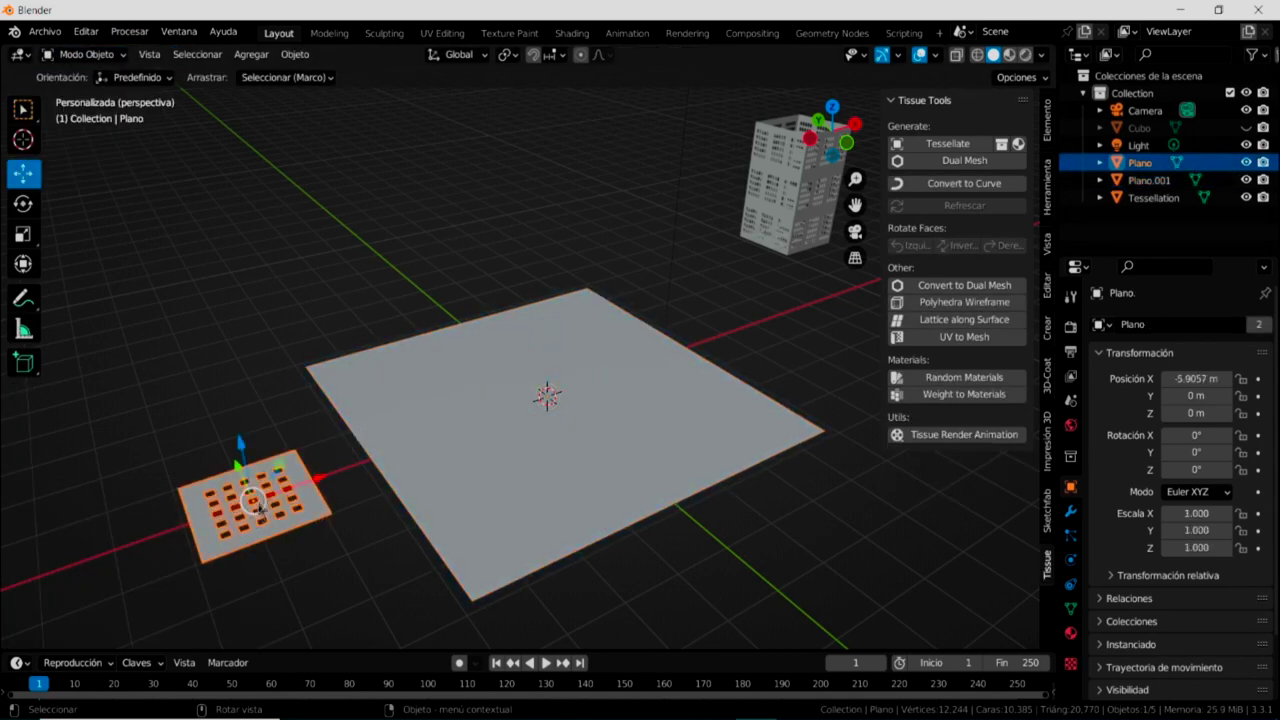
{"action": "left_click", "coordinate": [458, 424], "text": "shift"}
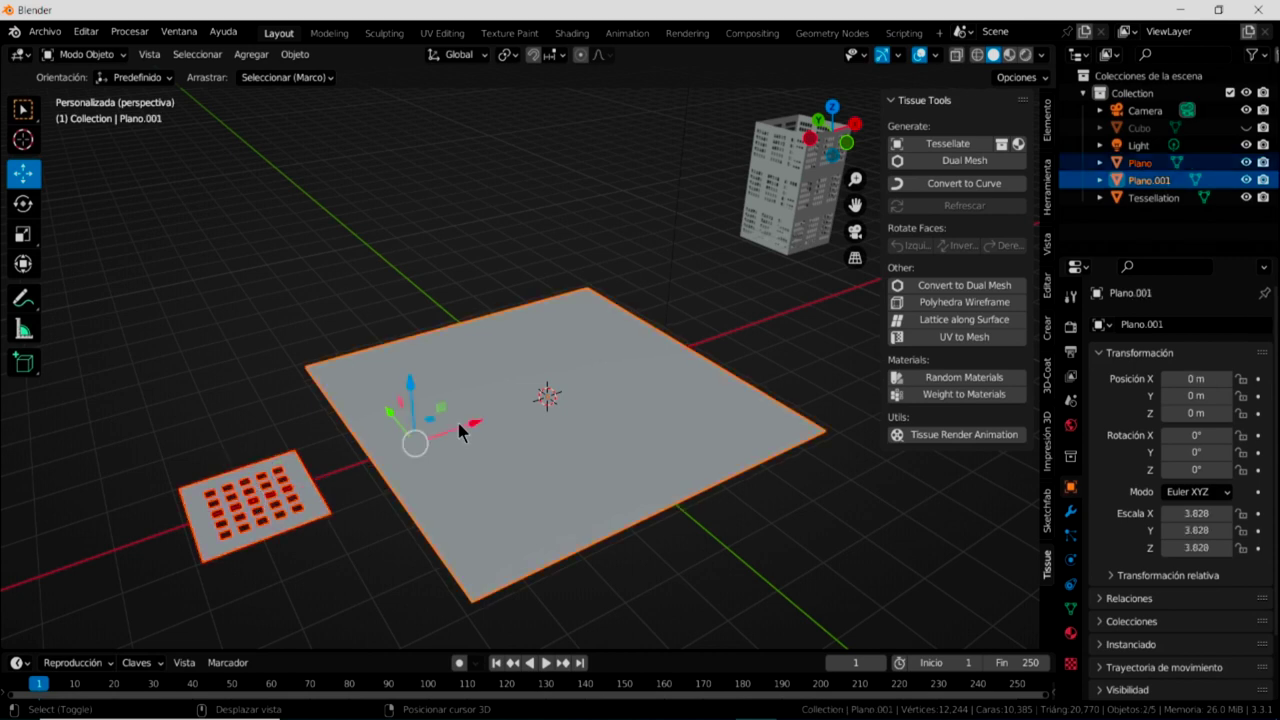
{"action": "left_click", "coordinate": [947, 146]}
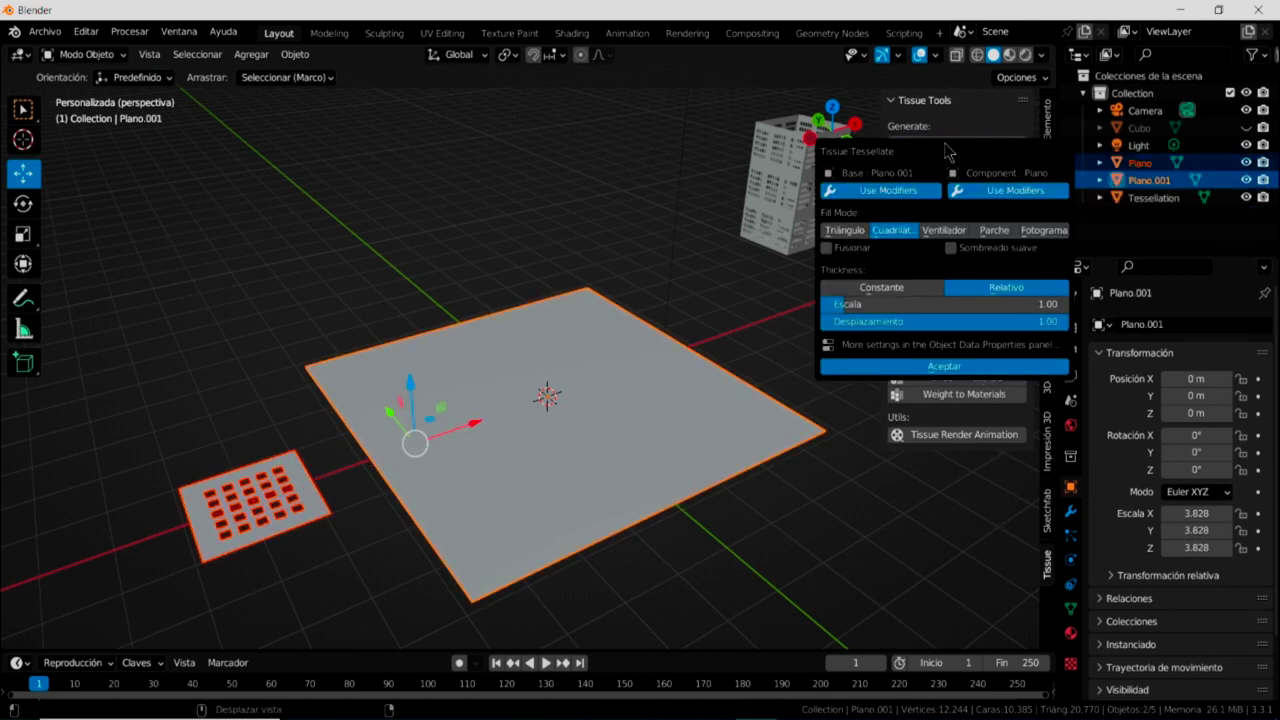
{"action": "left_click", "coordinate": [951, 367]}
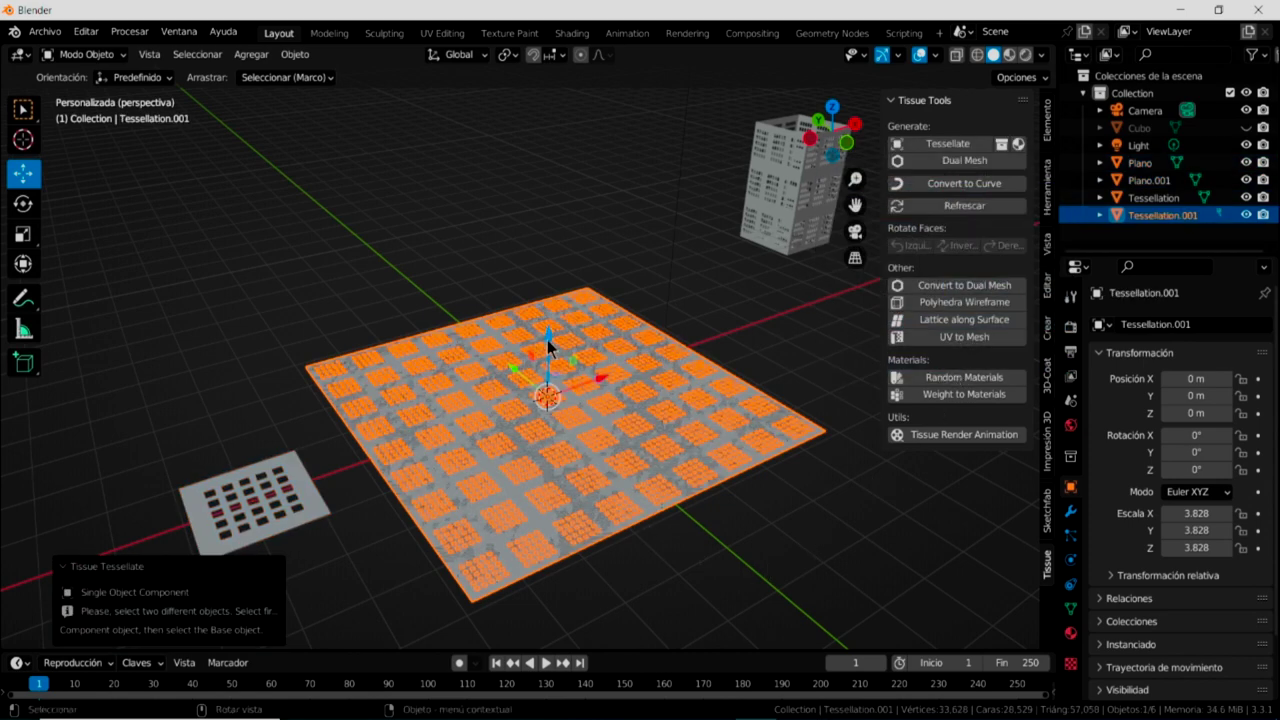
{"action": "left_click_drag", "start_coordinate": [546, 340], "coordinate": [548, 236]}
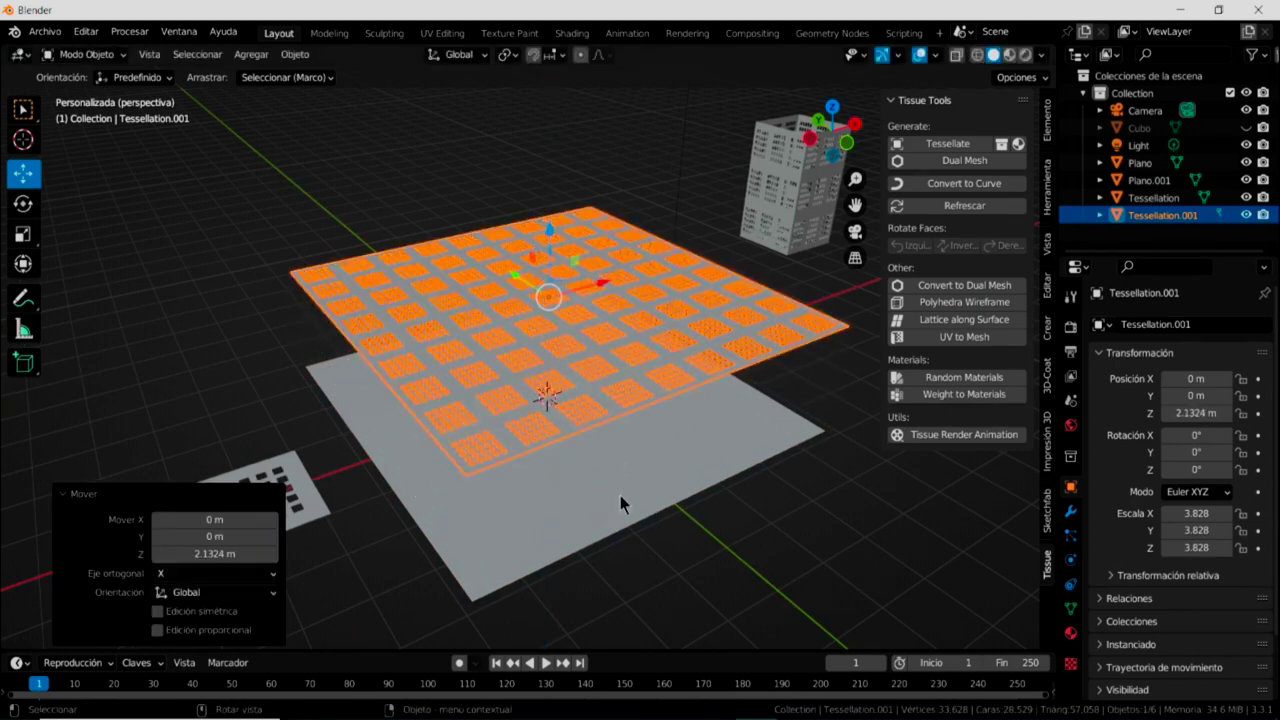
Shift the ground plane along Y and stretch Tessellation.001 to X scale 7.336
{"action": "left_click", "coordinate": [629, 516]}
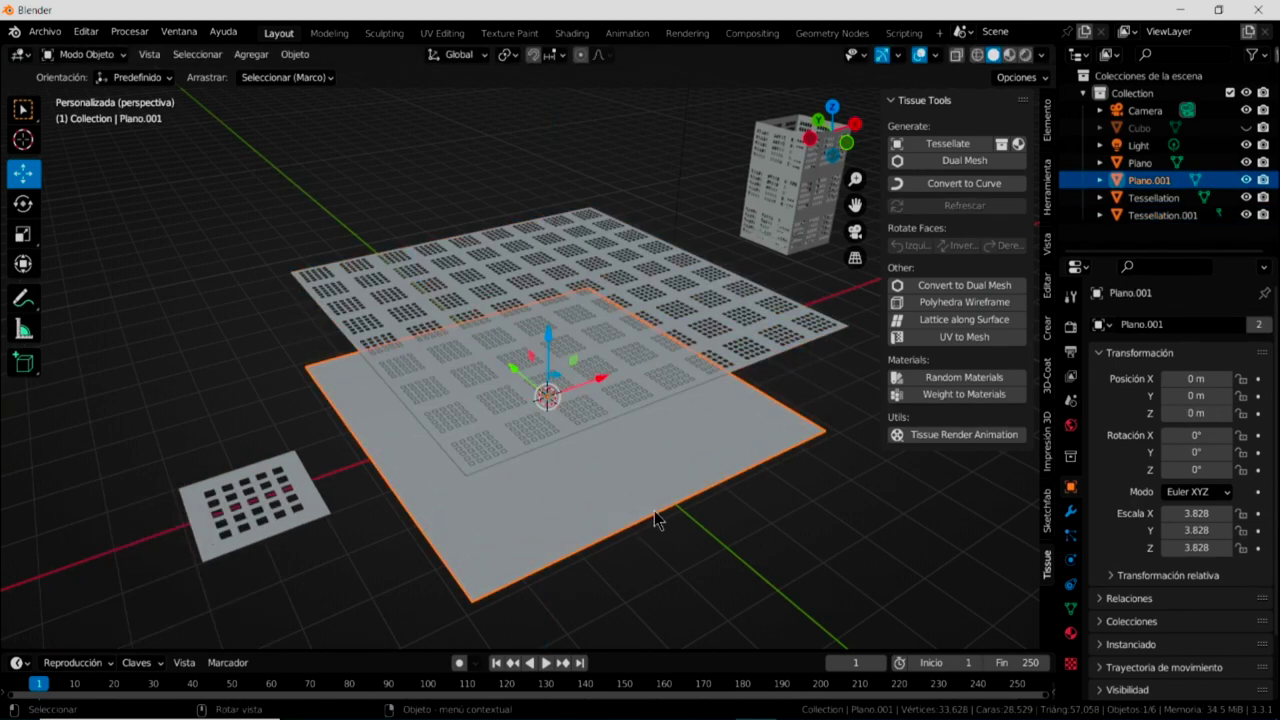
{"action": "left_click_drag", "start_coordinate": [512, 359], "coordinate": [830, 570]}
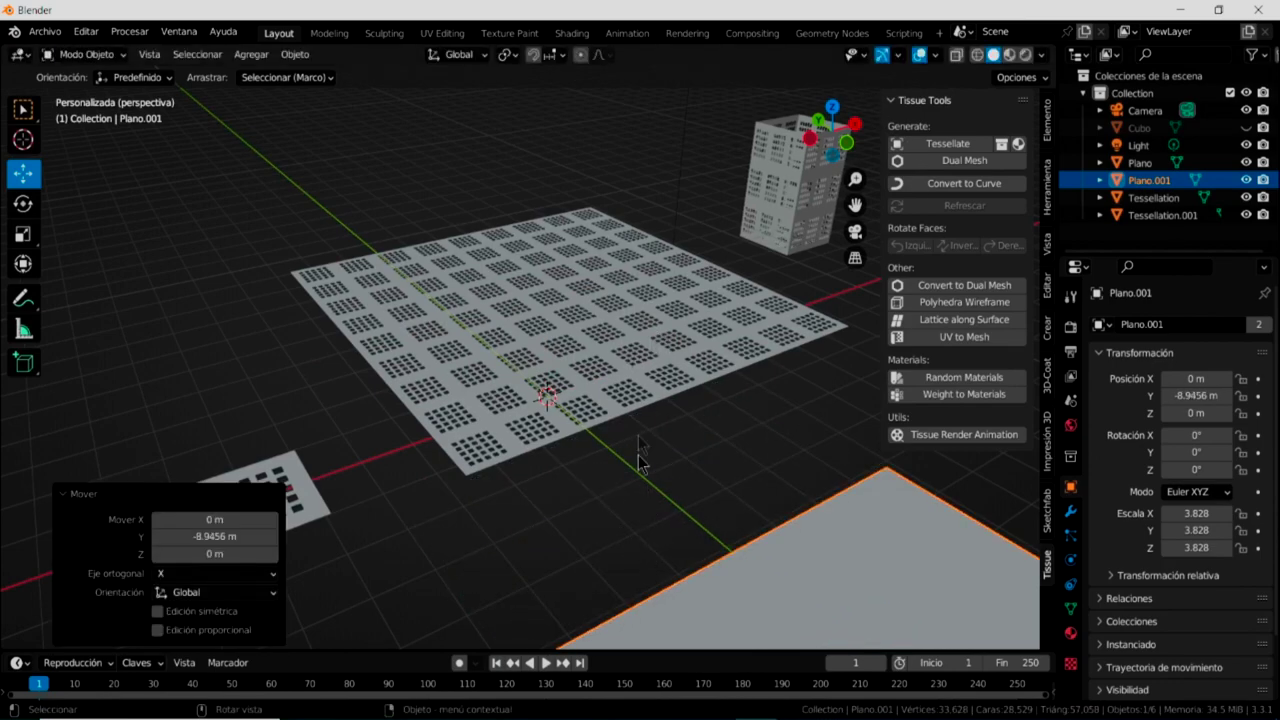
{"action": "middle_click_drag", "start_coordinate": [638, 443], "coordinate": [577, 545]}
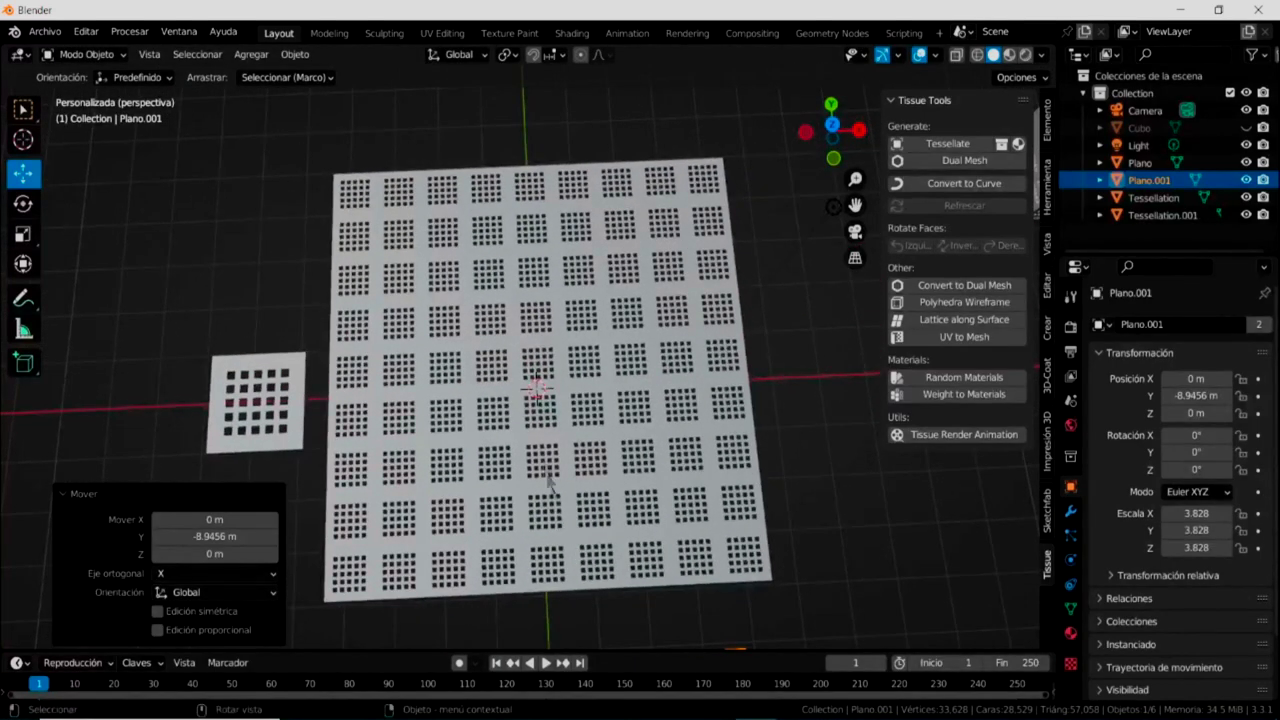
{"action": "left_click", "coordinate": [528, 422]}
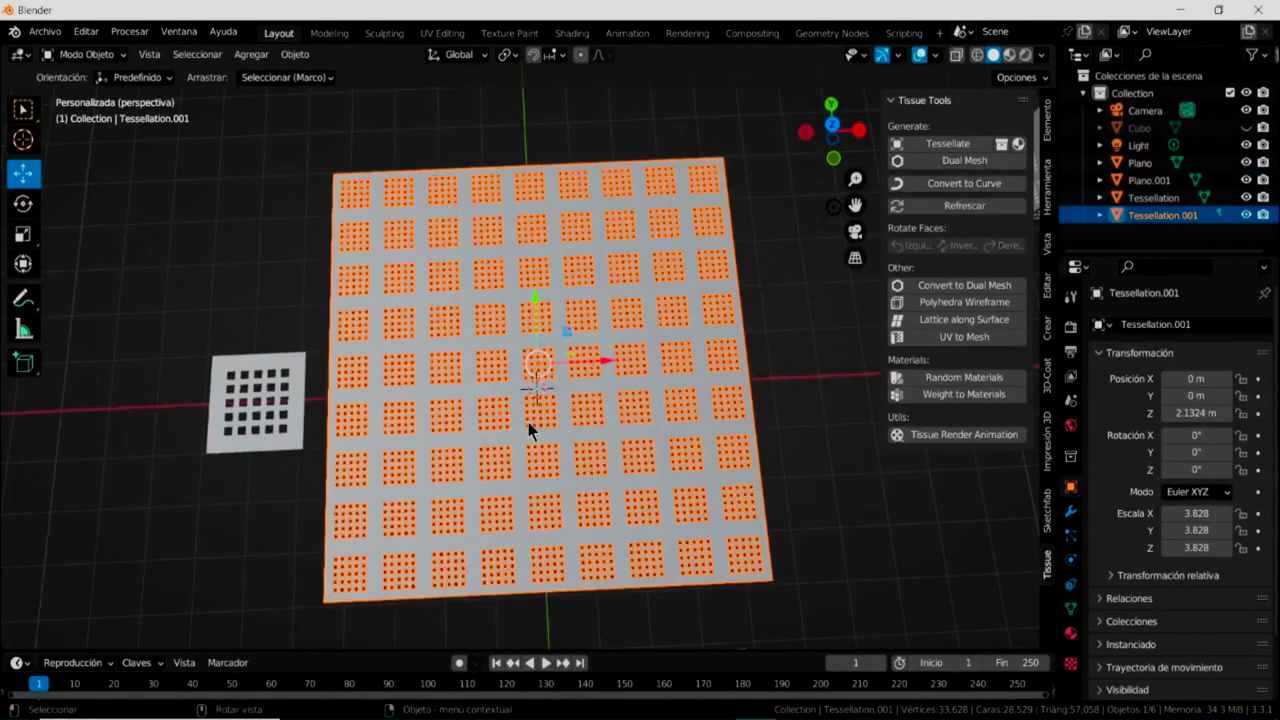
{"action": "left_click", "coordinate": [22, 235]}
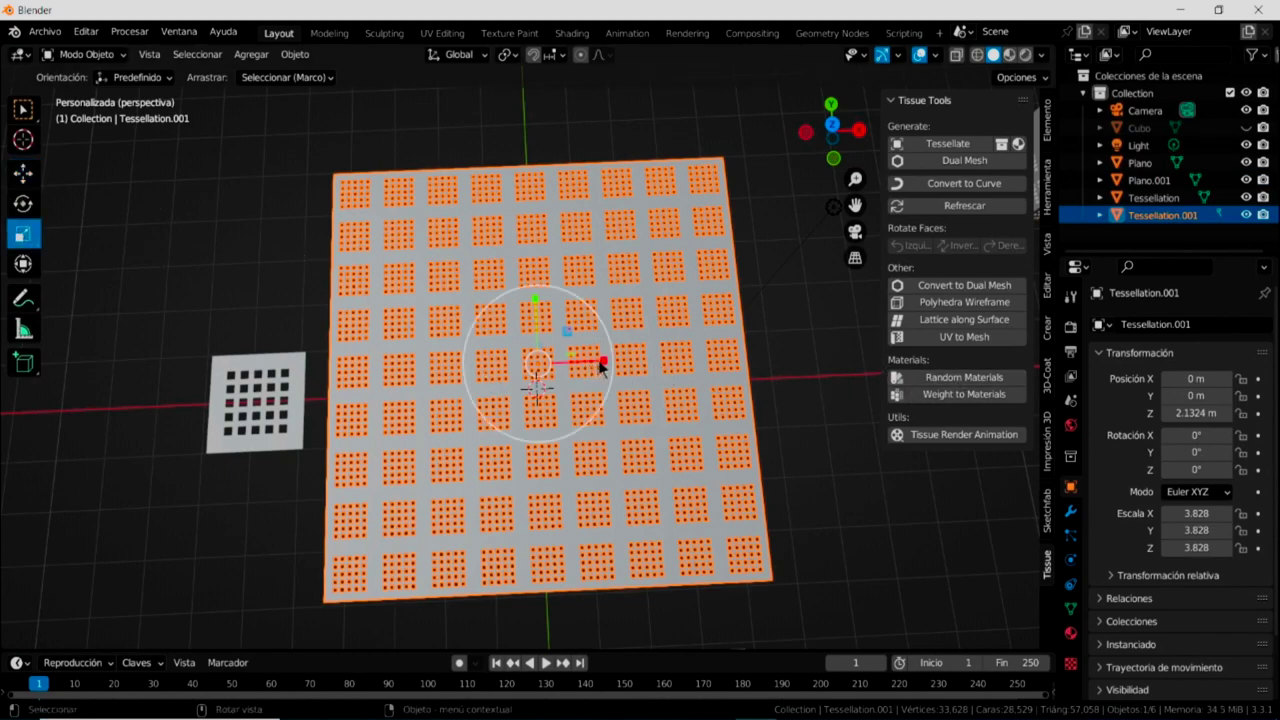
{"action": "left_click_drag", "start_coordinate": [603, 366], "coordinate": [662, 367]}
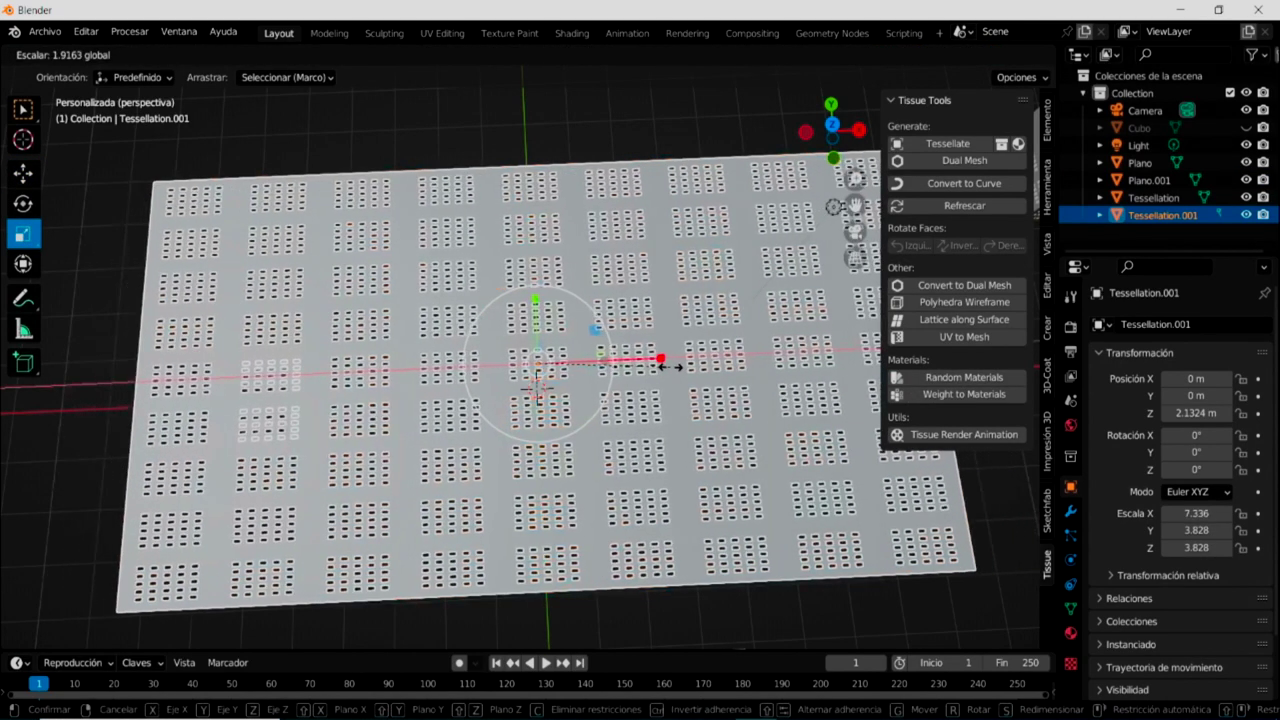
{"action": "scroll", "coordinate": [575, 420], "scroll_direction": "down", "scroll_amount": 5}
{"action": "mouse_move", "coordinate": [445, 480]}
{"action": "middle_mouse_down"}
{"action": "mouse_move", "coordinate": [493, 400]}
{"action": "mouse_move", "coordinate": [428, 422]}
{"action": "middle_mouse_up"}
Move Plano farther out along X to -14.507 m
{"action": "left_click", "coordinate": [424, 419]}
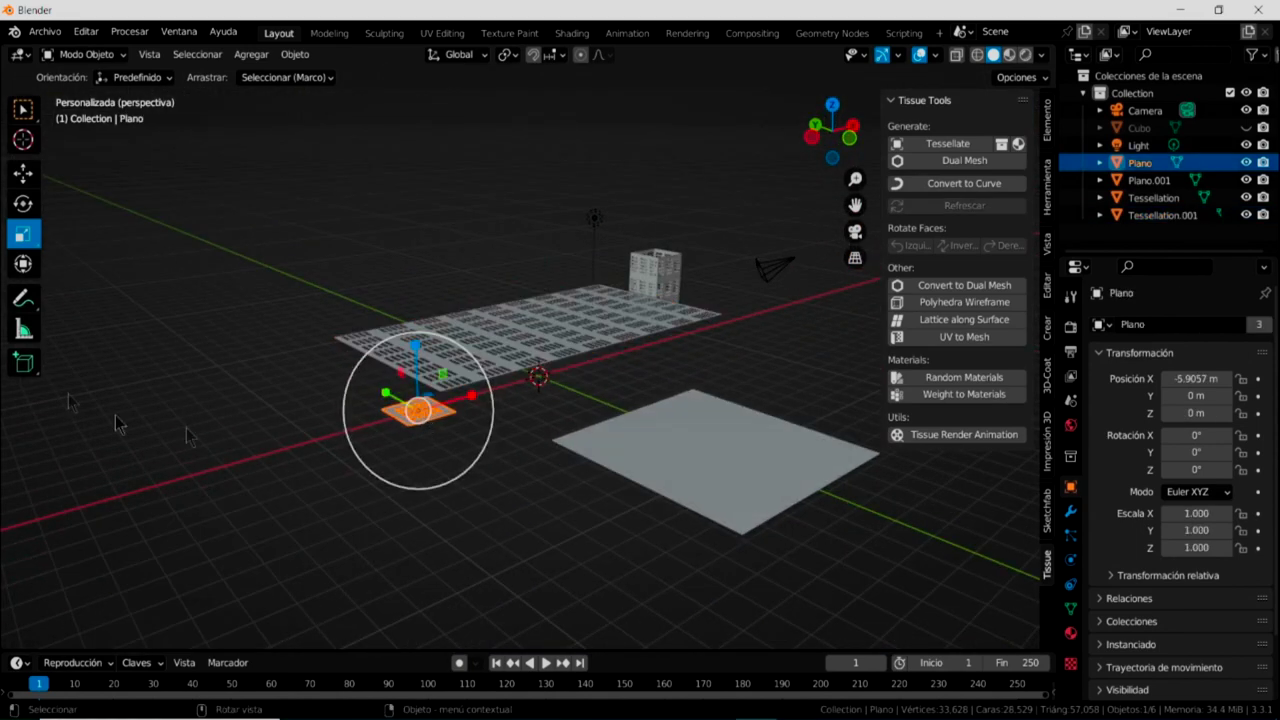
{"action": "left_click", "coordinate": [23, 173]}
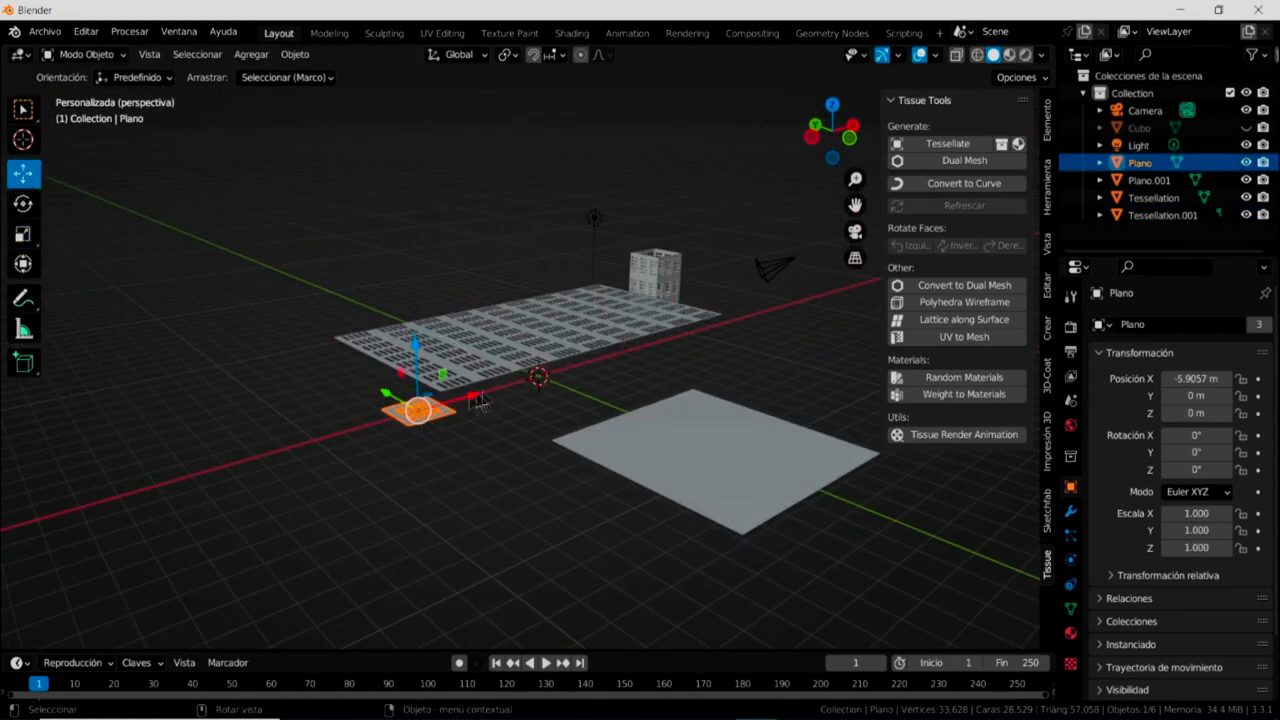
{"action": "left_click_drag", "start_coordinate": [472, 396], "coordinate": [227, 457]}
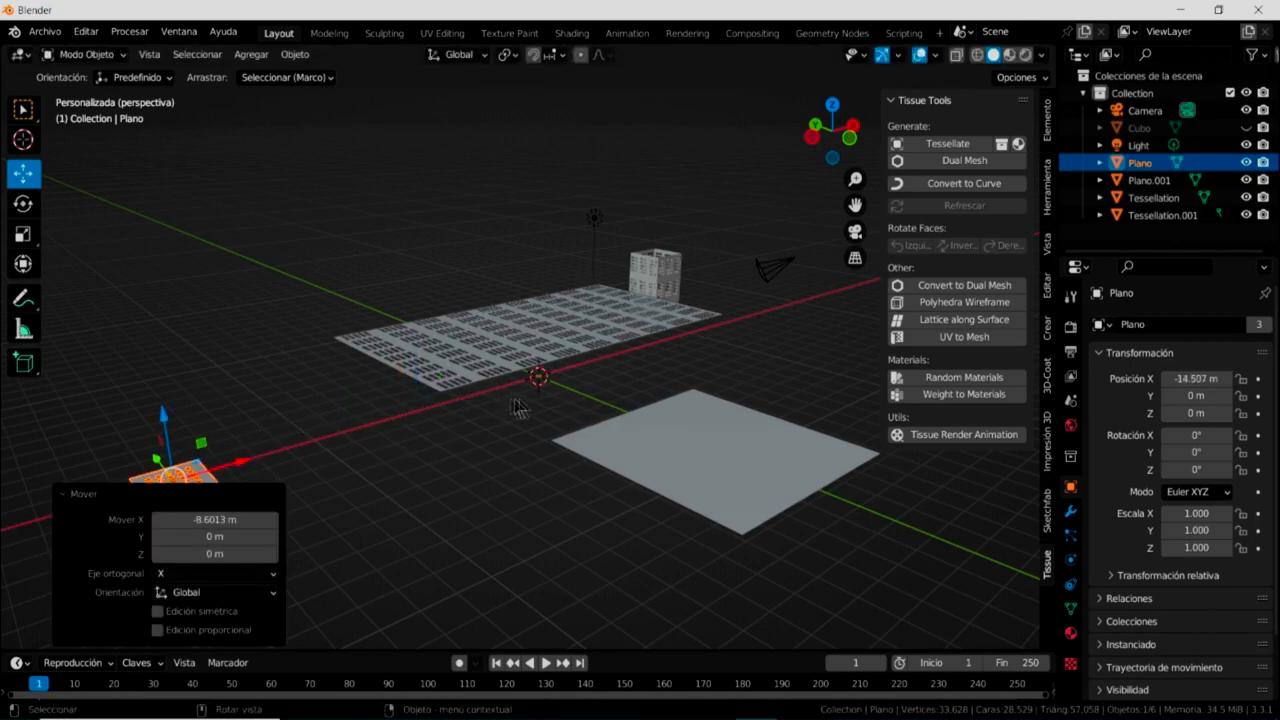
{"action": "middle_click_drag", "start_coordinate": [227, 457], "coordinate": [585, 400]}
{"action": "left_click", "coordinate": [587, 399]}
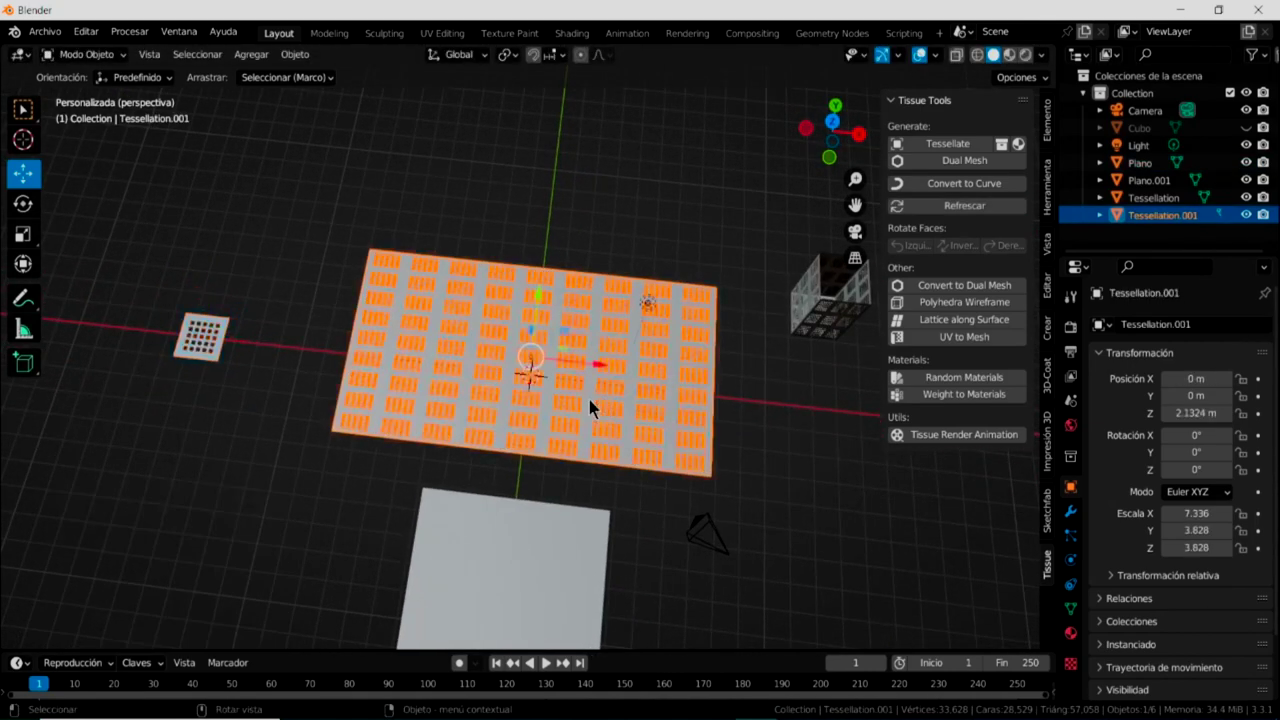
Give Tessellation.001 a new material with Metallic 1.0 and Roughness 0.17 in Material Preview
{"action": "left_click", "coordinate": [1070, 635]}
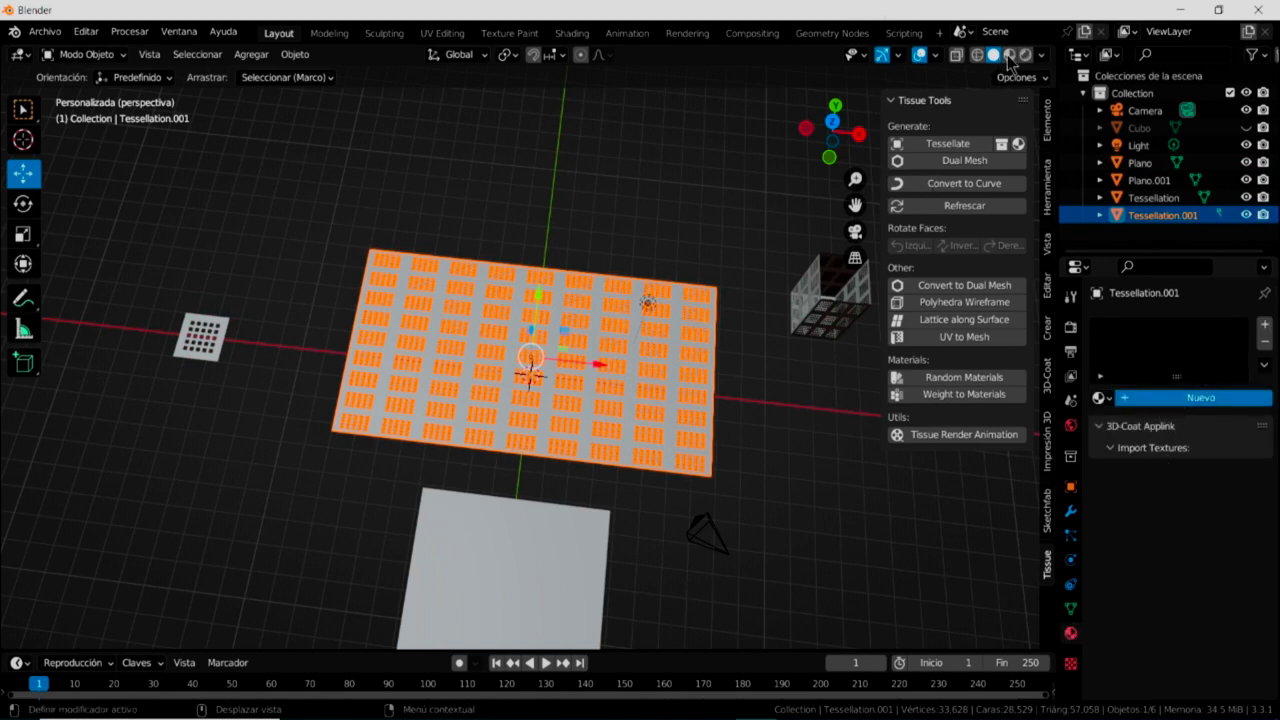
{"action": "left_click", "coordinate": [1170, 398]}
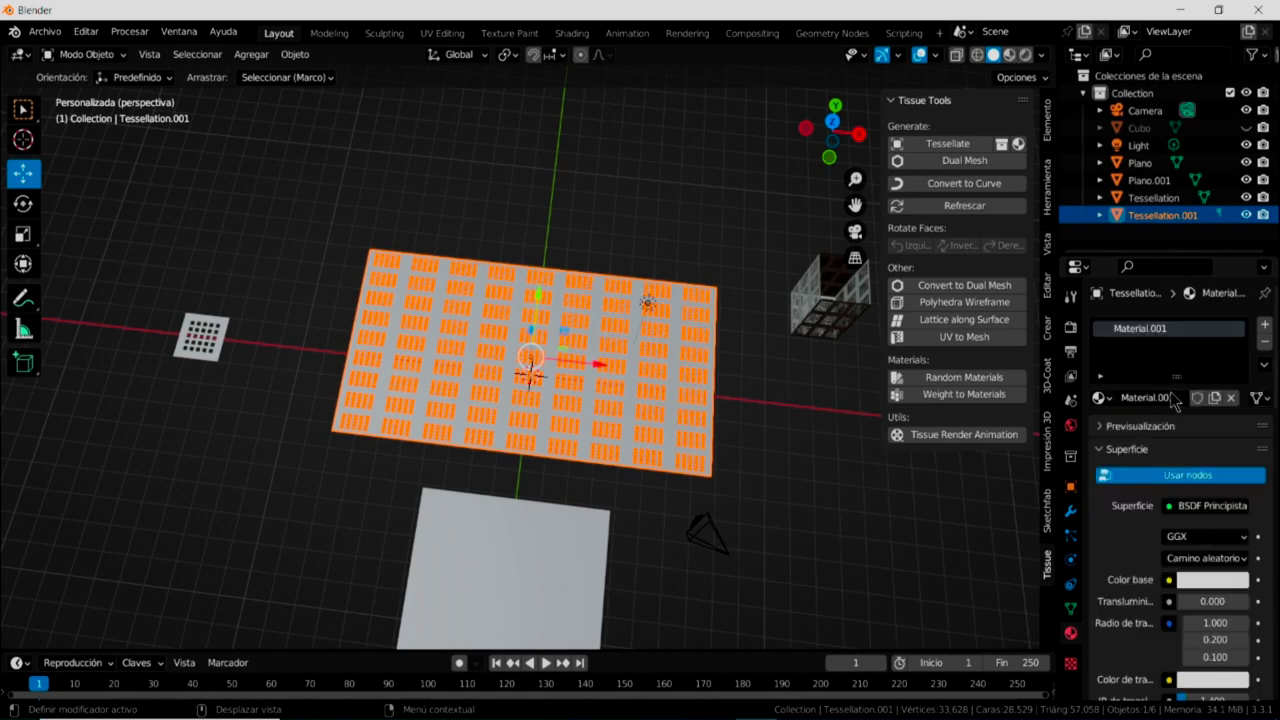
{"action": "left_click", "coordinate": [1010, 56]}
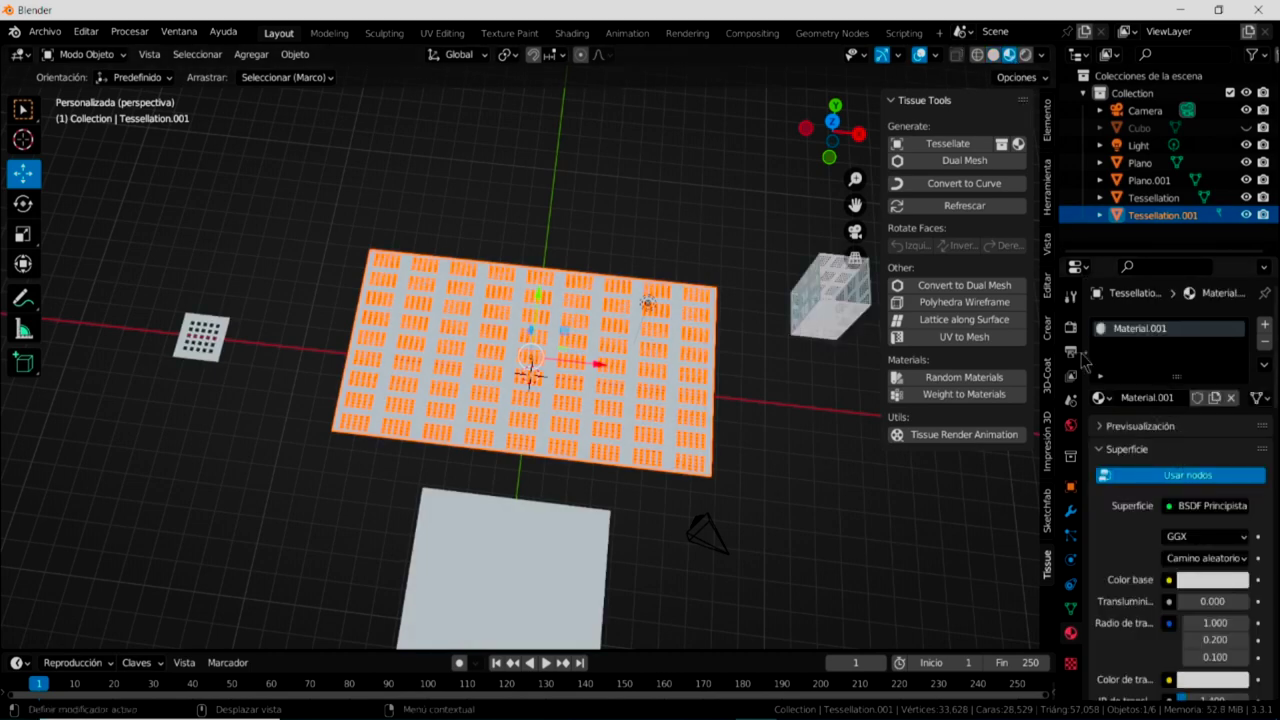
{"action": "scroll", "coordinate": [1209, 610], "scroll_direction": "down", "scroll_amount": 2}
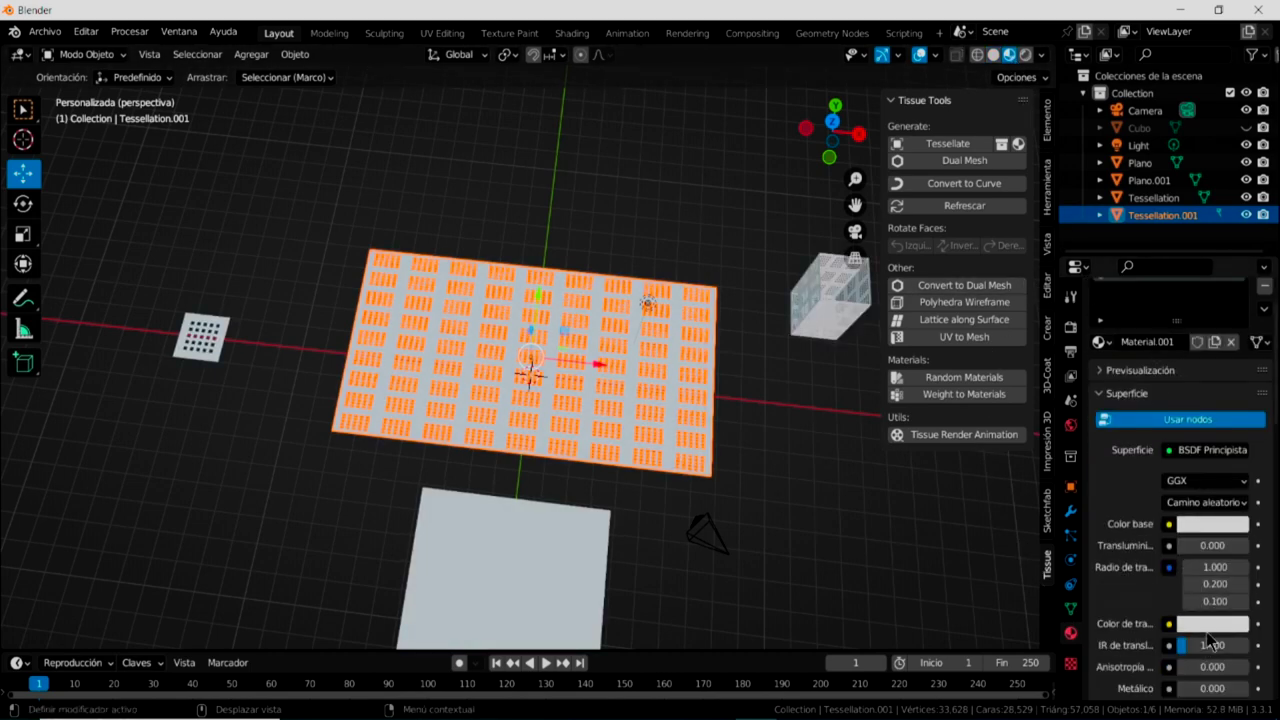
{"action": "scroll", "coordinate": [1207, 635], "scroll_direction": "down", "scroll_amount": 1}
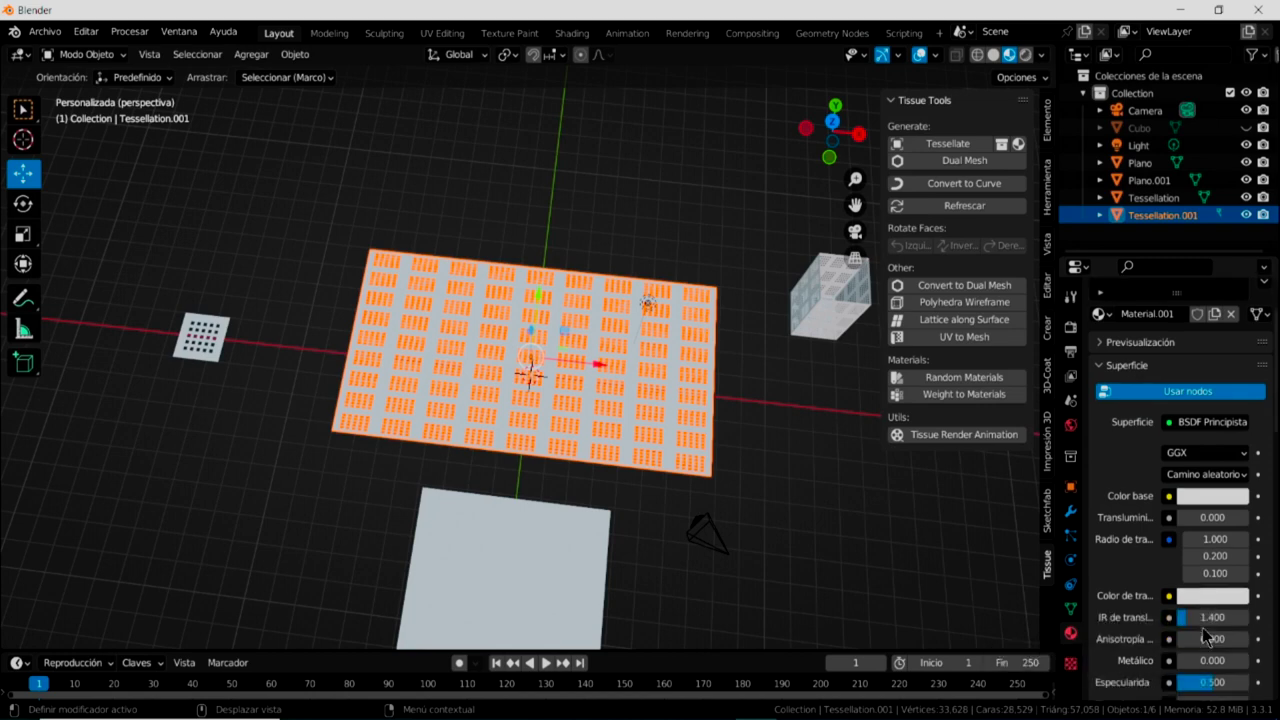
{"action": "scroll", "coordinate": [1207, 635], "scroll_direction": "down", "scroll_amount": 1}
{"action": "left_click_drag", "start_coordinate": [1190, 633], "coordinate": [1250, 633]}
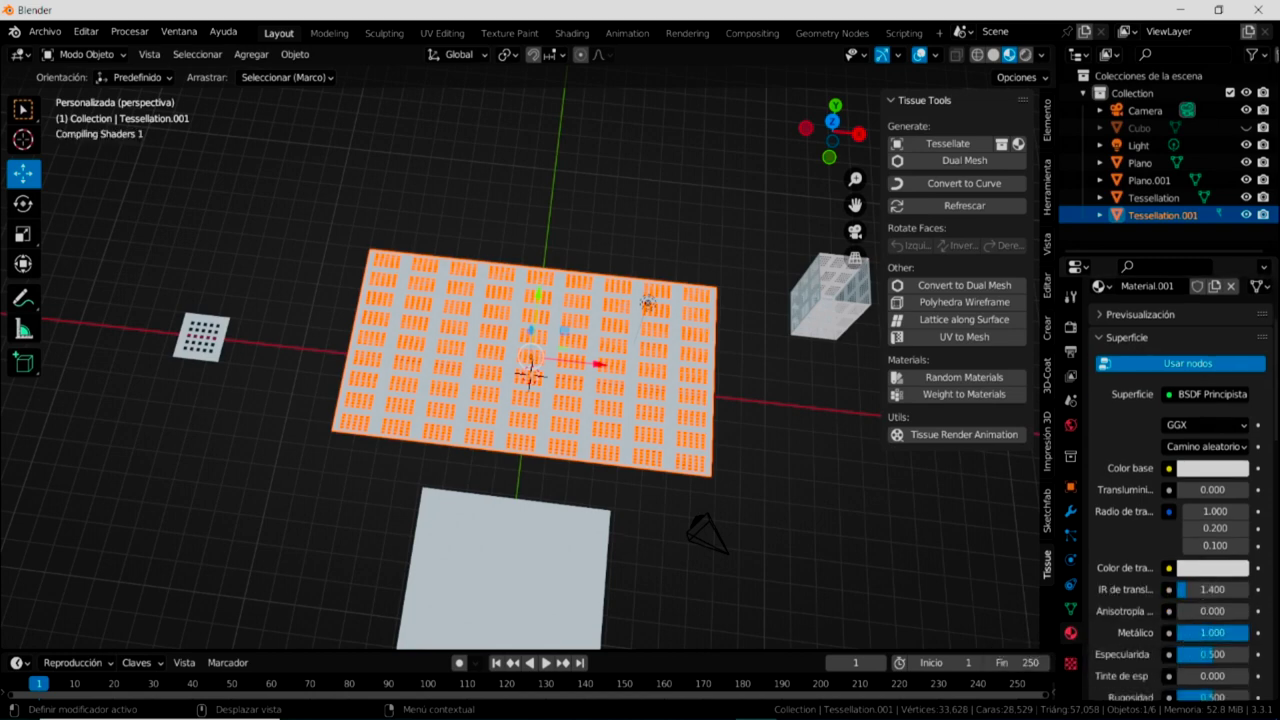
{"action": "scroll", "coordinate": [1233, 676], "scroll_direction": "down", "scroll_amount": 1}
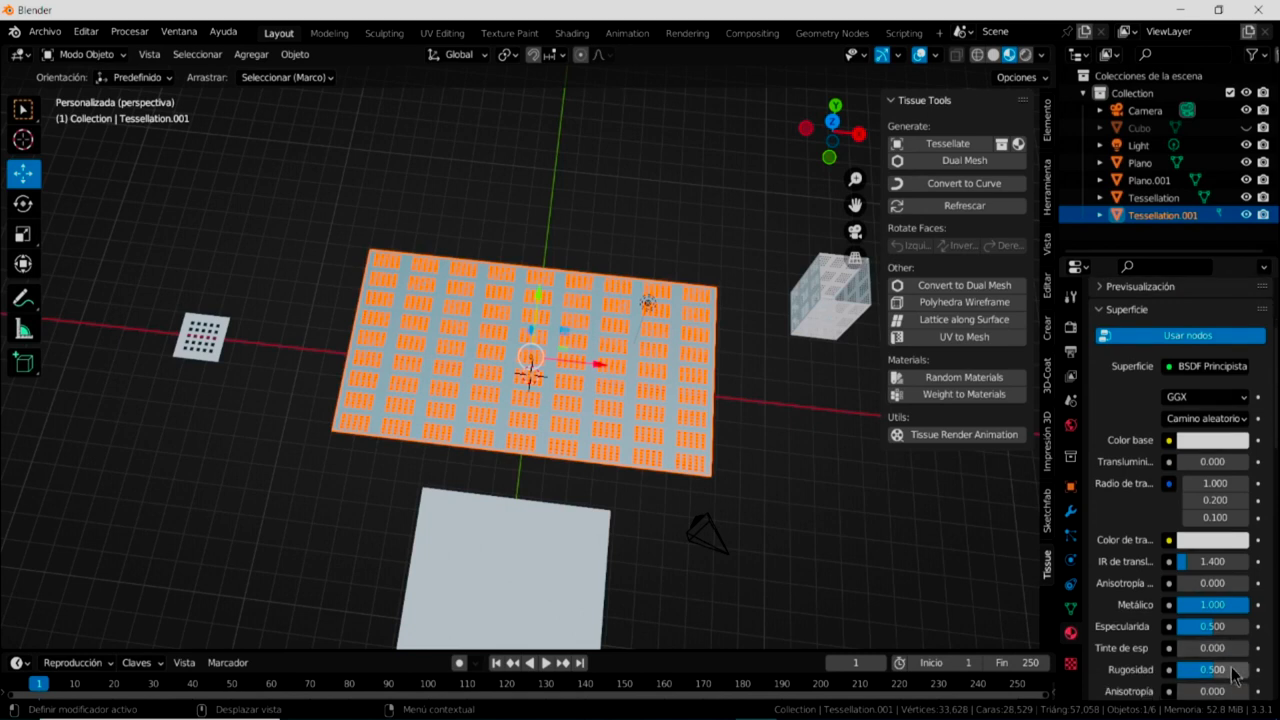
{"action": "left_click_drag", "start_coordinate": [1216, 679], "coordinate": [1187, 679]}
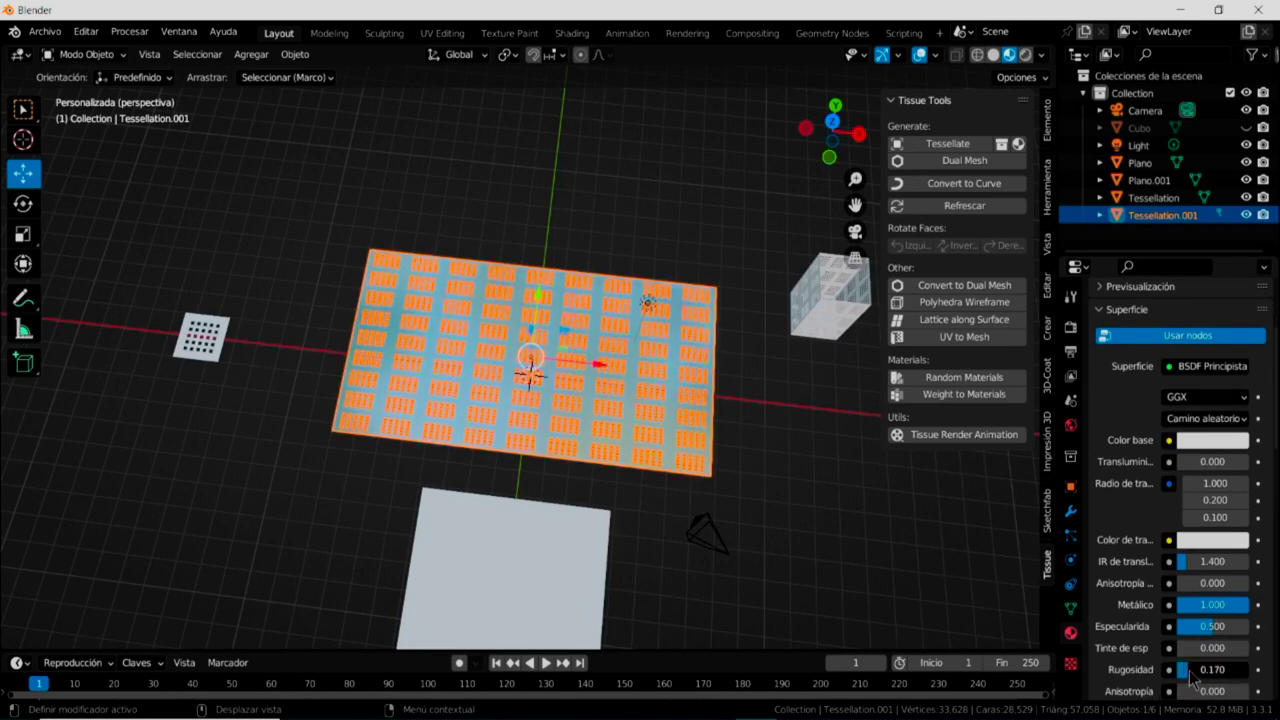
Inspect the metallic perforated grid from several angles and hide the Tissue Tools sidebar
{"action": "left_click", "coordinate": [742, 465]}
{"action": "mouse_move", "coordinate": [659, 410]}
{"action": "middle_mouse_down"}
{"action": "mouse_move", "coordinate": [634, 440]}
{"action": "mouse_move", "coordinate": [546, 414]}
{"action": "mouse_move", "coordinate": [612, 372]}
{"action": "mouse_move", "coordinate": [654, 445]}
{"action": "mouse_move", "coordinate": [666, 403]}
{"action": "mouse_move", "coordinate": [648, 322]}
{"action": "middle_mouse_up"}
{"action": "scroll", "coordinate": [534, 374], "scroll_direction": "up", "scroll_amount": 2}
{"action": "mouse_move", "coordinate": [575, 406]}
{"action": "middle_mouse_down"}
{"action": "mouse_move", "coordinate": [534, 374]}
{"action": "mouse_move", "coordinate": [470, 375]}
{"action": "middle_mouse_up"}
{"action": "scroll", "coordinate": [469, 368], "scroll_direction": "down", "scroll_amount": 3}
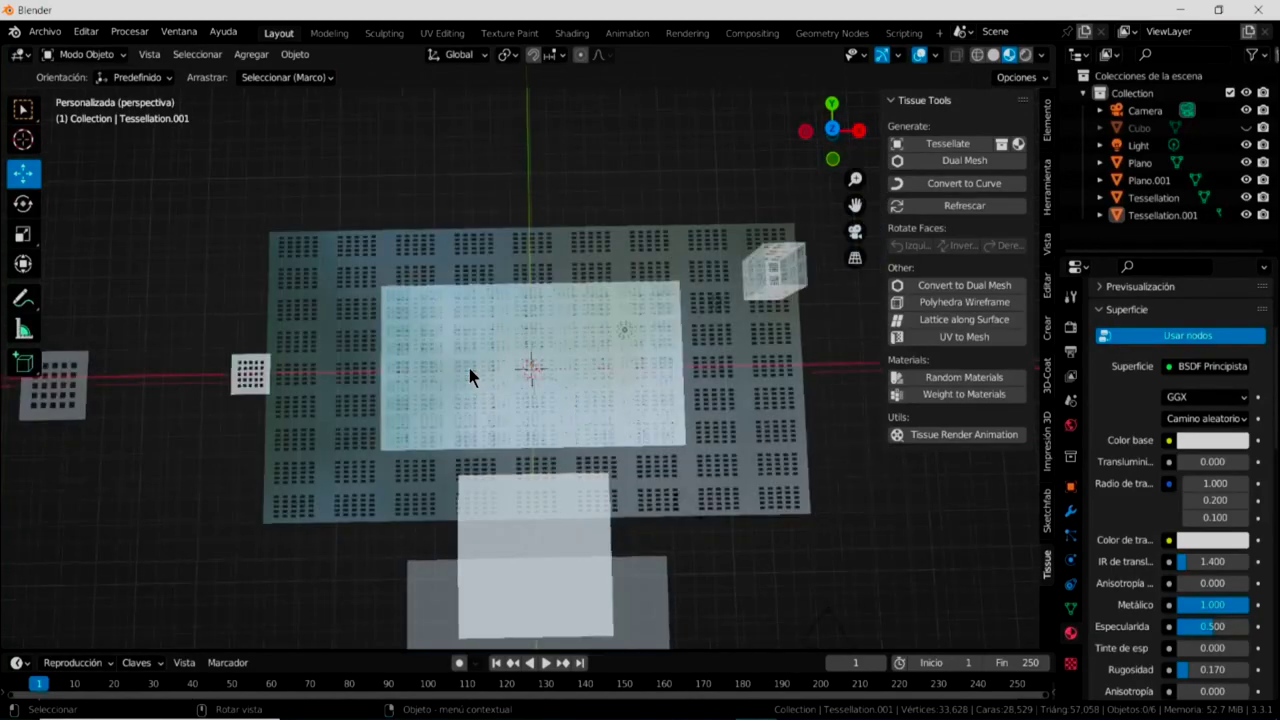
{"action": "scroll", "coordinate": [815, 418], "scroll_direction": "up", "scroll_amount": 3}
{"action": "mouse_move", "coordinate": [812, 424]}
{"action": "middle_mouse_down"}
{"action": "mouse_move", "coordinate": [723, 463]}
{"action": "mouse_move", "coordinate": [620, 449]}
{"action": "mouse_move", "coordinate": [697, 378]}
{"action": "mouse_move", "coordinate": [681, 436]}
{"action": "middle_mouse_up"}
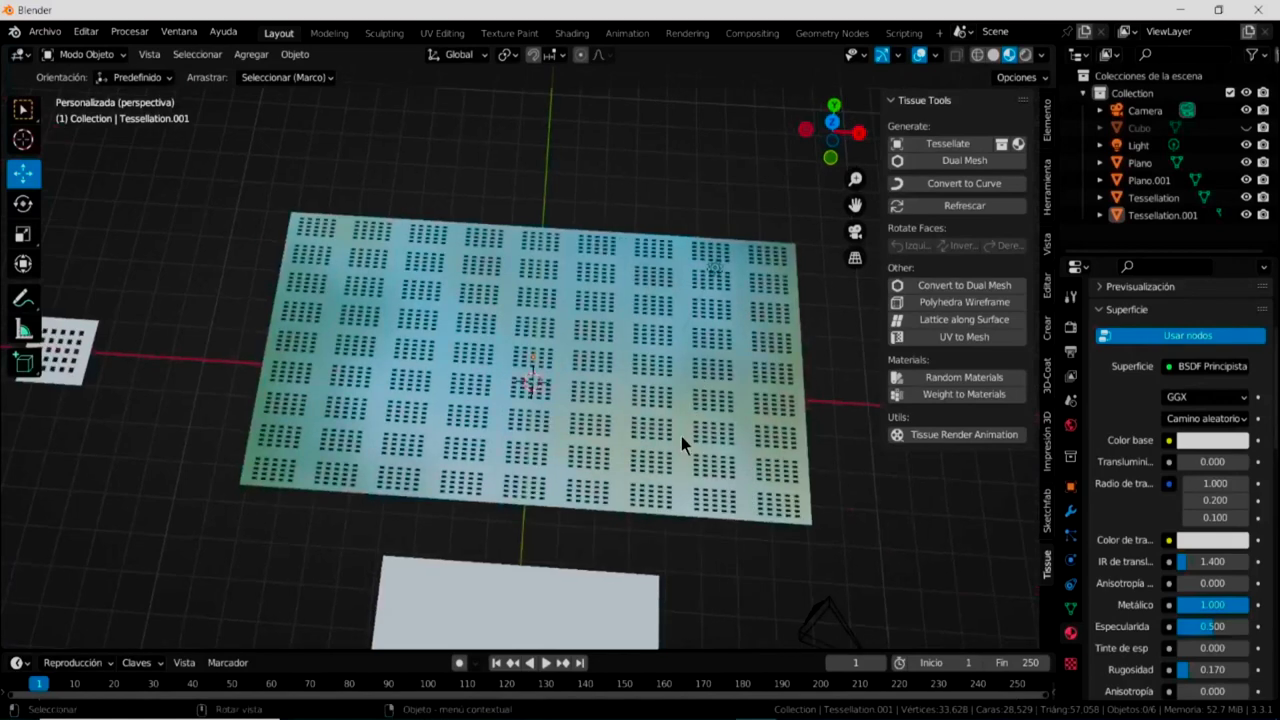
{"action": "scroll", "coordinate": [670, 484], "scroll_direction": "up", "scroll_amount": 2}
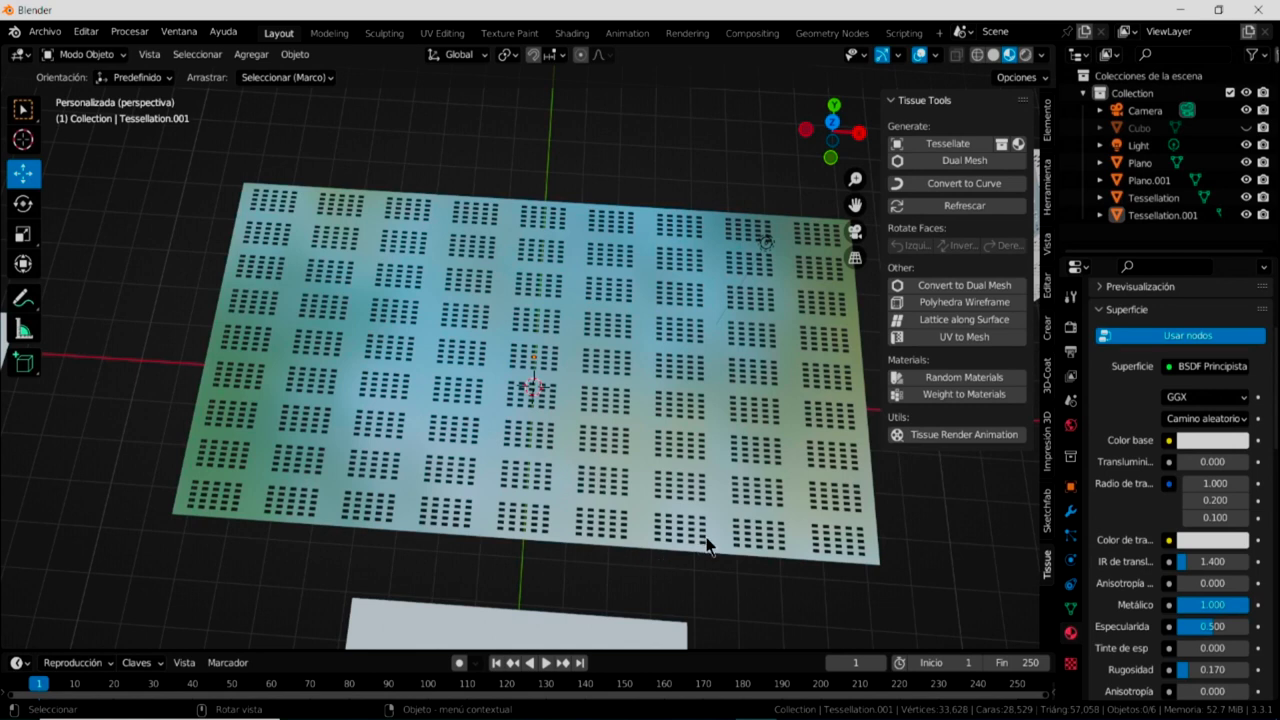
{"action": "key", "text": "shift"}
{"action": "key", "text": "n"}
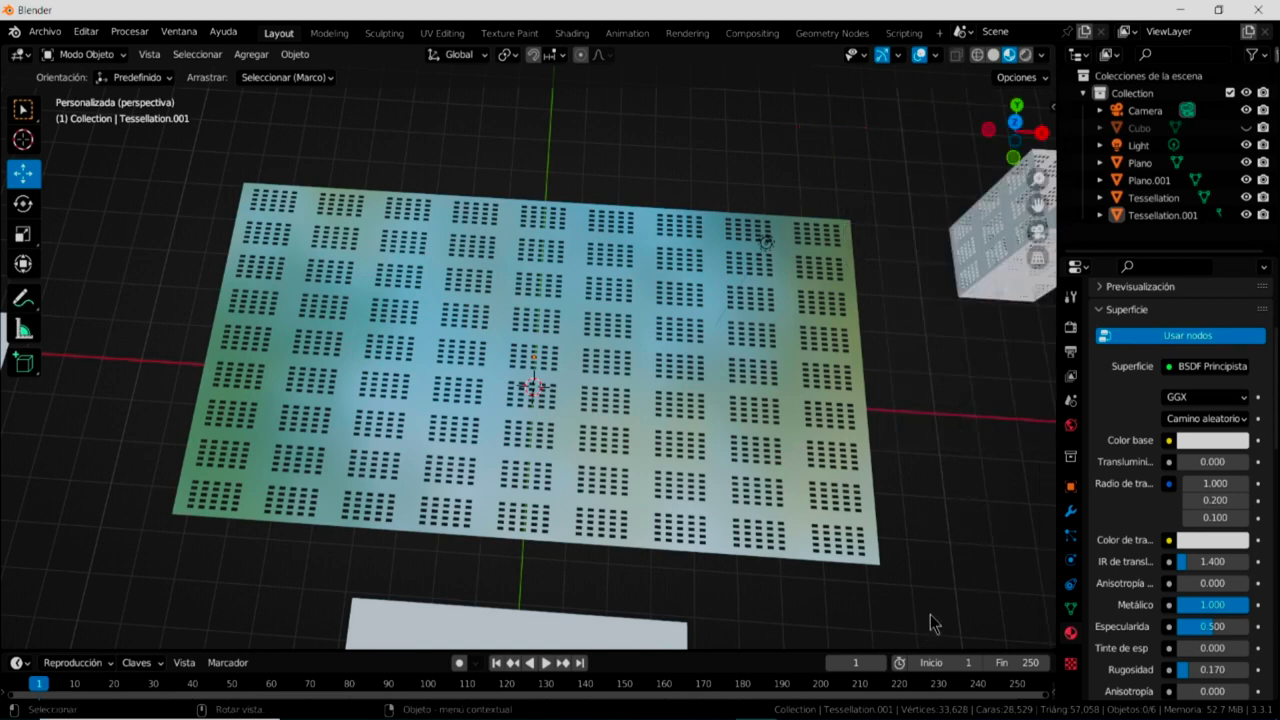
{"action": "key", "text": "n"}
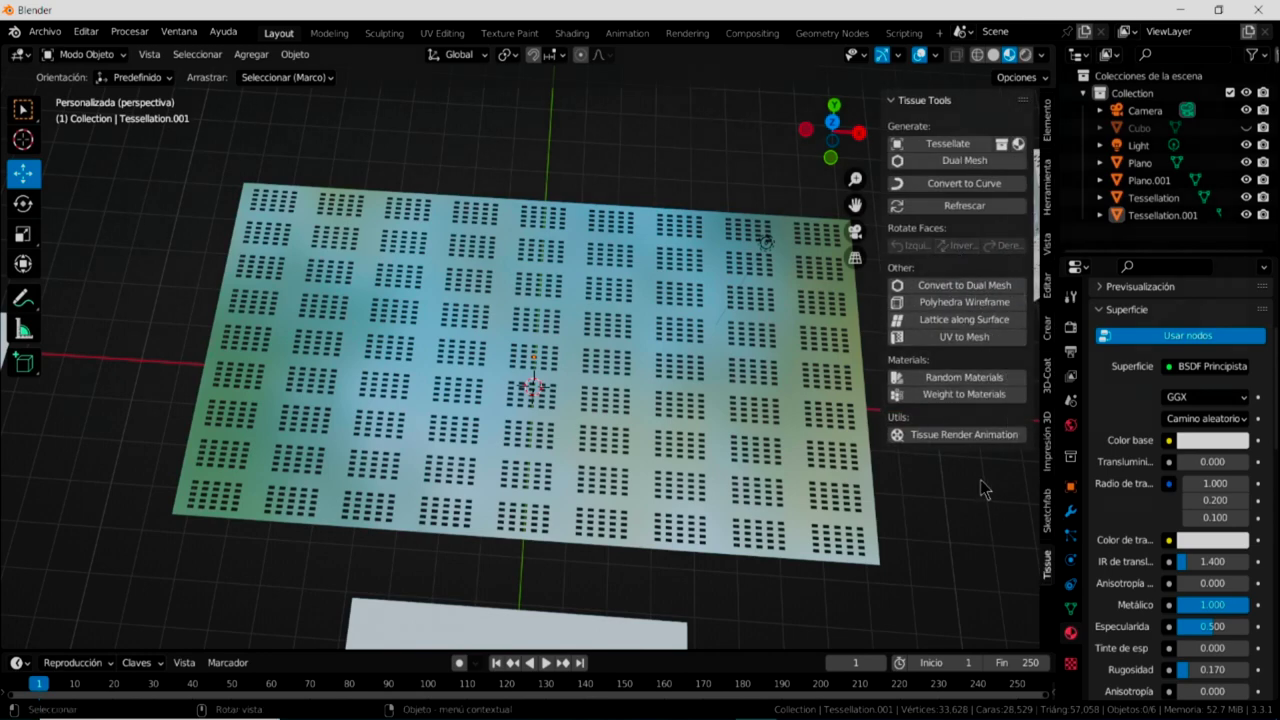
{"action": "key", "text": "n"}
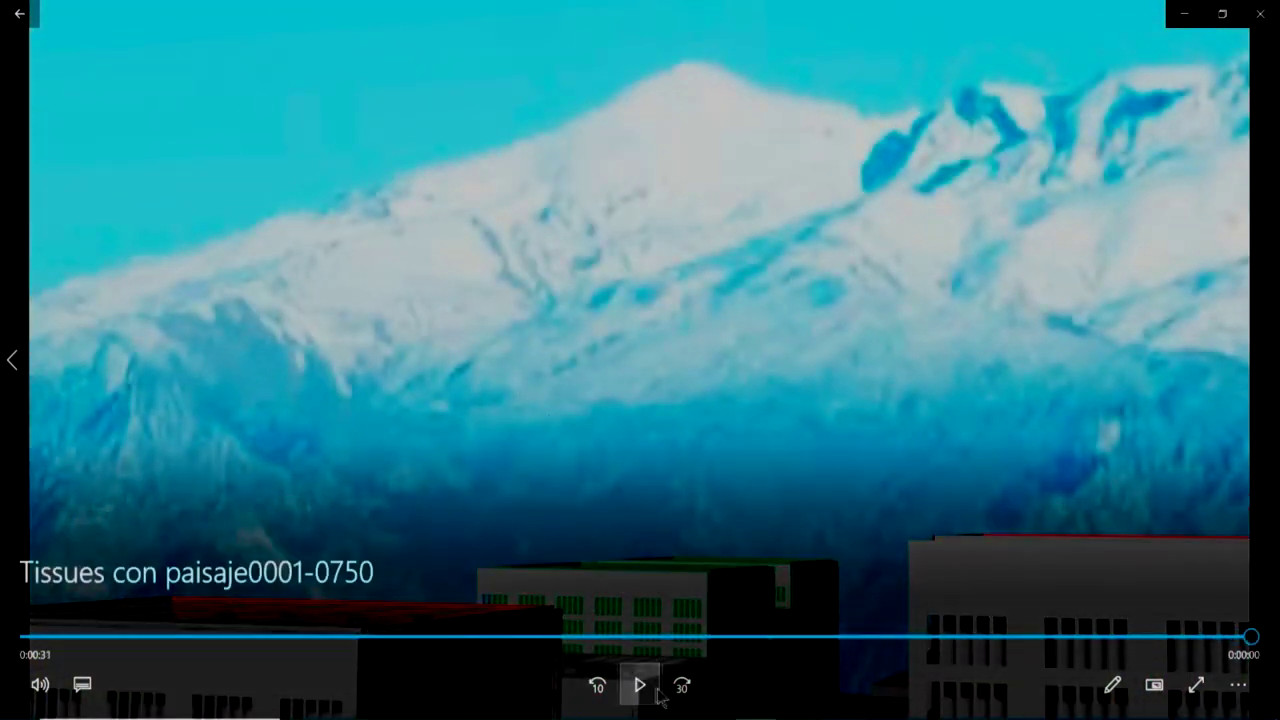
Replay the city fly-through video, skipping to its end and restarting from the beginning
{"action": "left_click", "coordinate": [640, 688]}
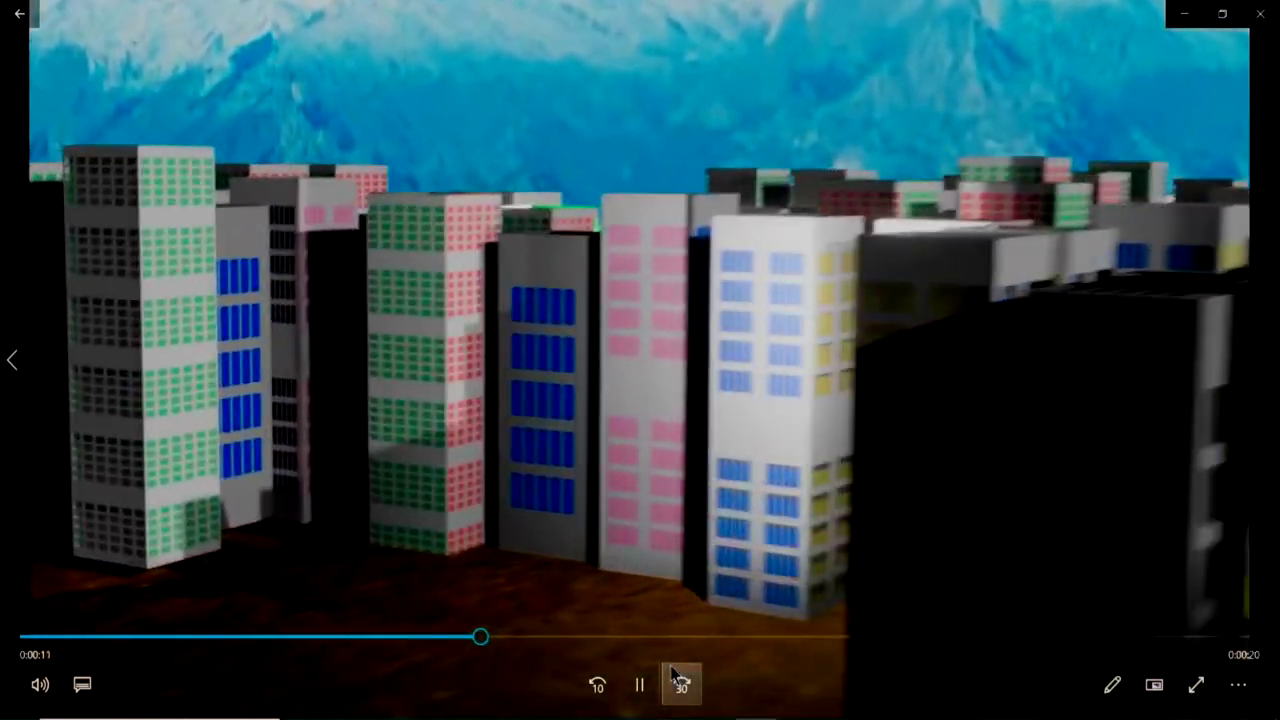
{"action": "left_click", "coordinate": [673, 676]}
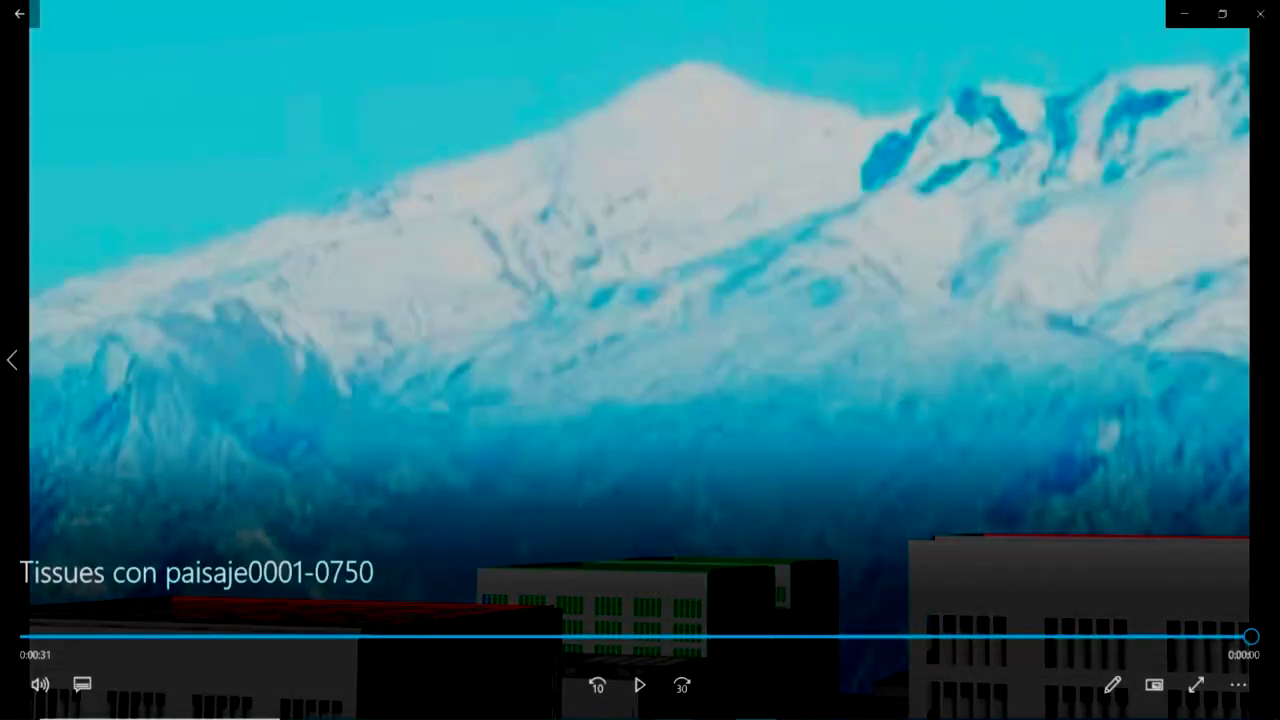
{"action": "left_click", "coordinate": [640, 687]}
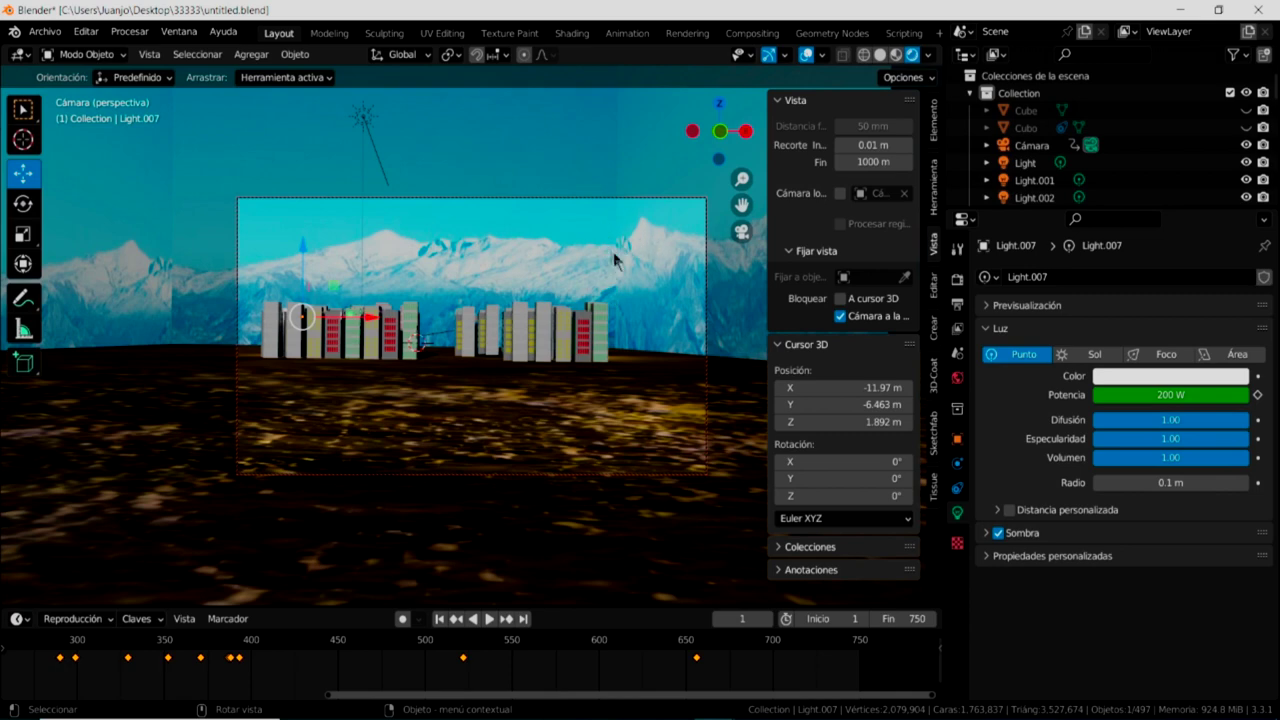
Toggle the T toolbar and N sidebar, collapse the Vista panel, and close the sidebar
{"action": "key", "text": "t"}
{"action": "key", "text": "n"}
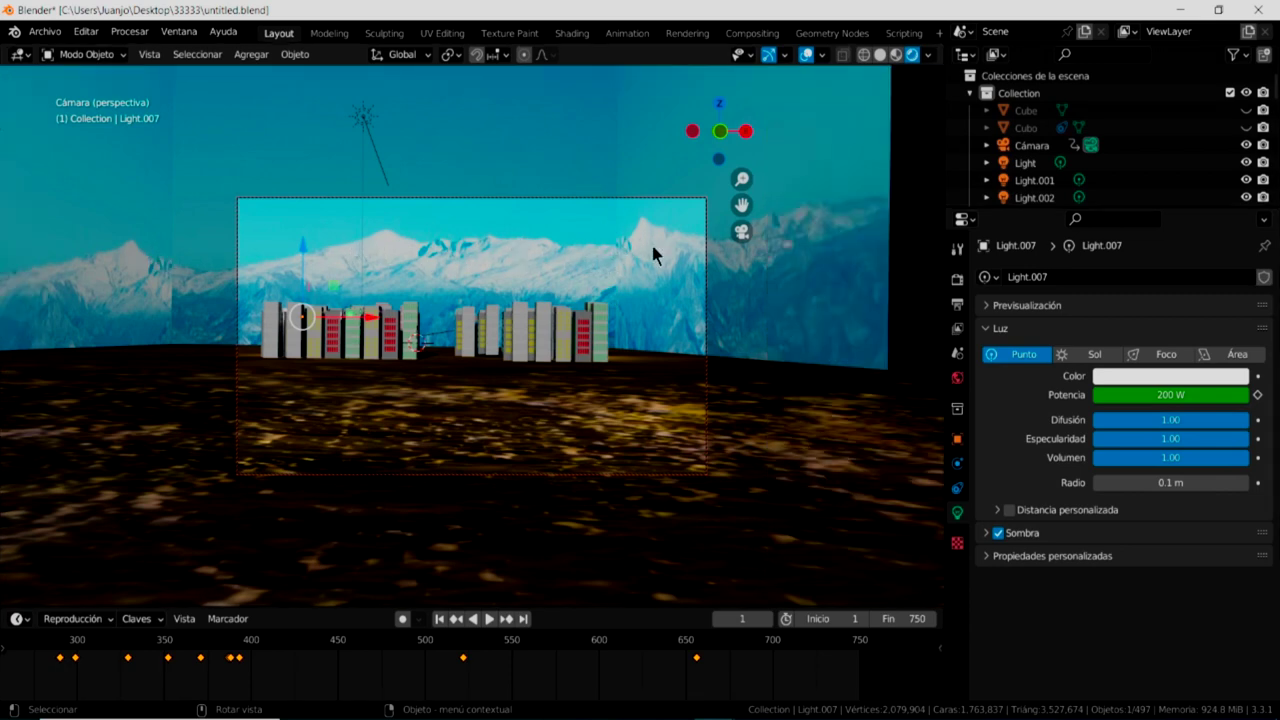
{"action": "key", "text": "t"}
{"action": "key", "text": "n"}
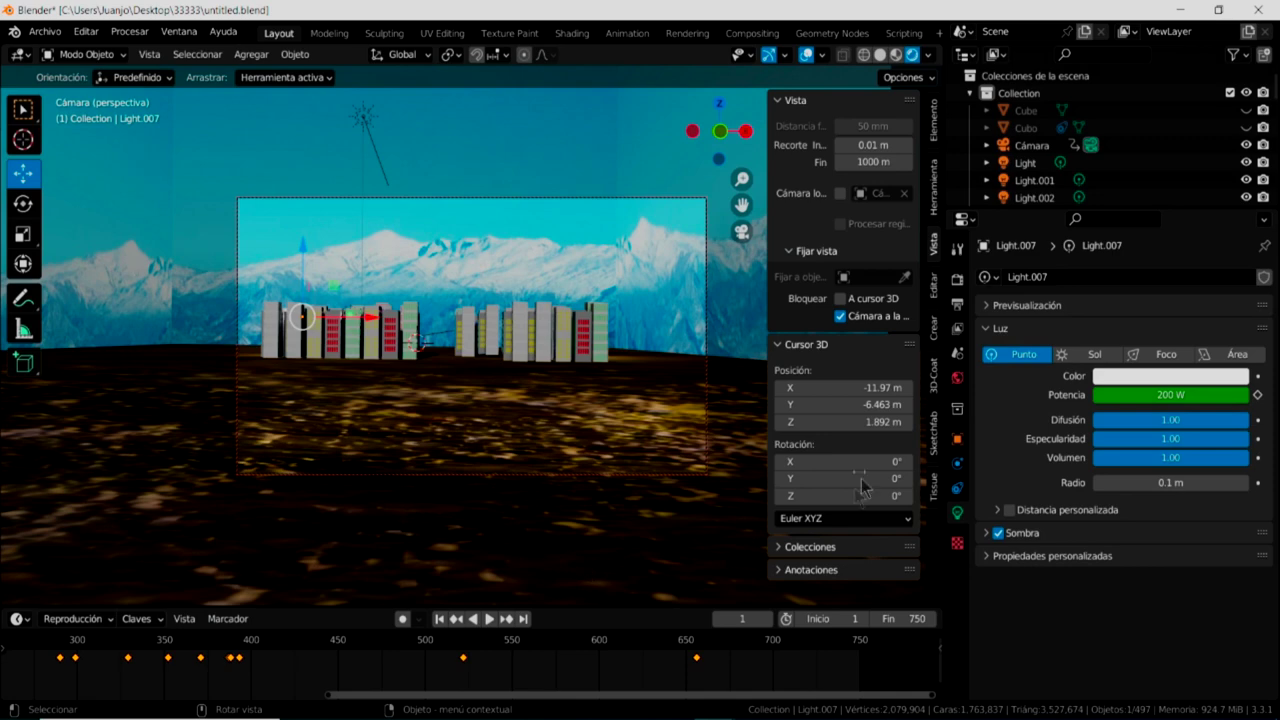
{"action": "left_click", "coordinate": [779, 101]}
{"action": "left_click", "coordinate": [778, 102]}
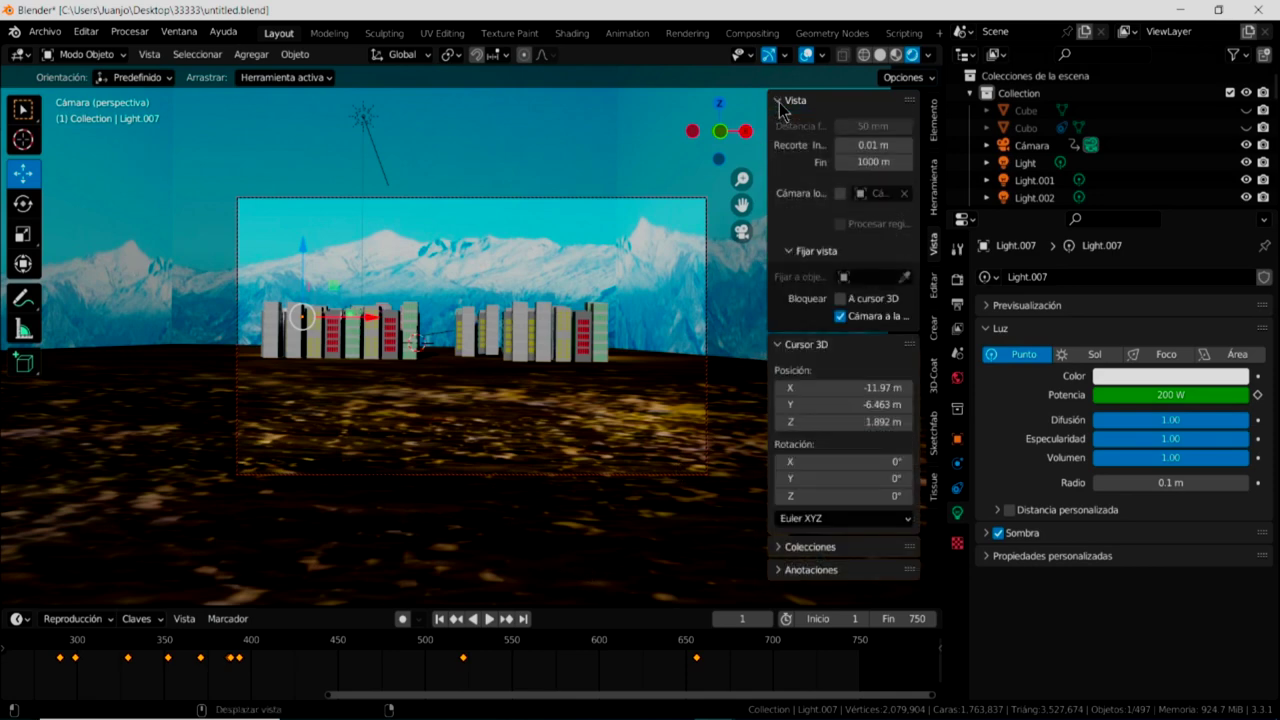
{"action": "left_click", "coordinate": [780, 102]}
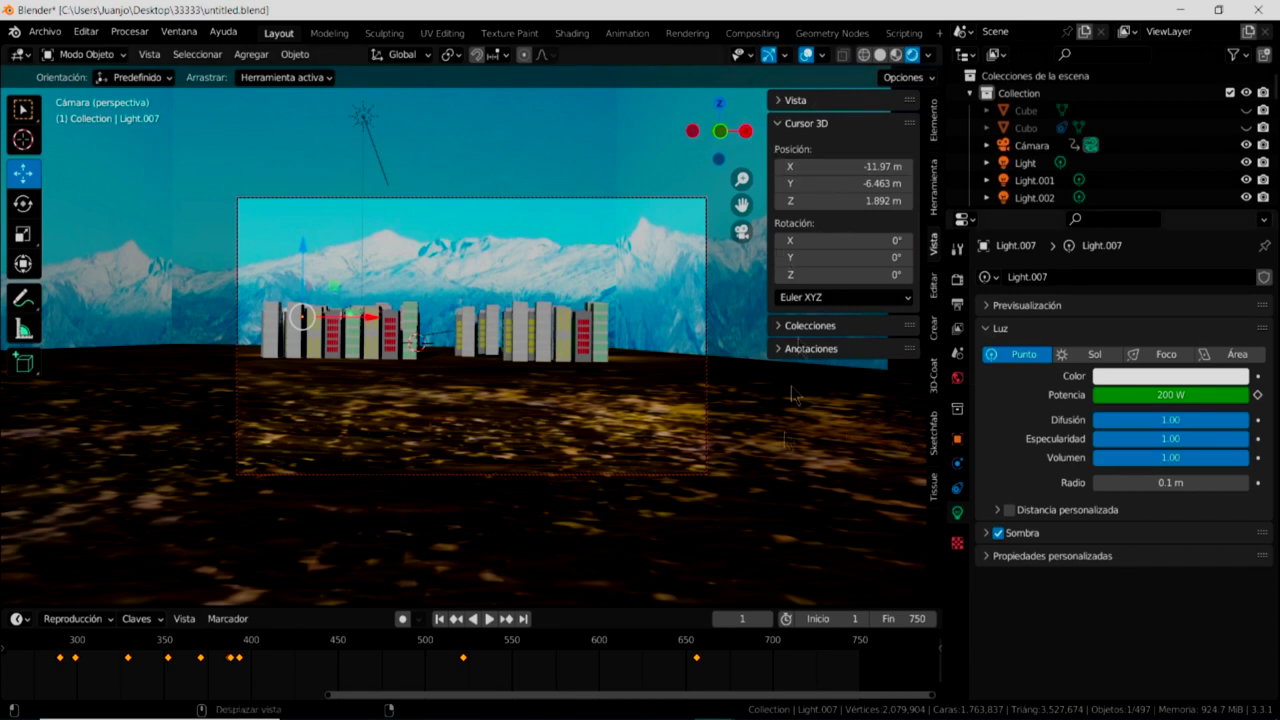
{"action": "key", "text": "n"}
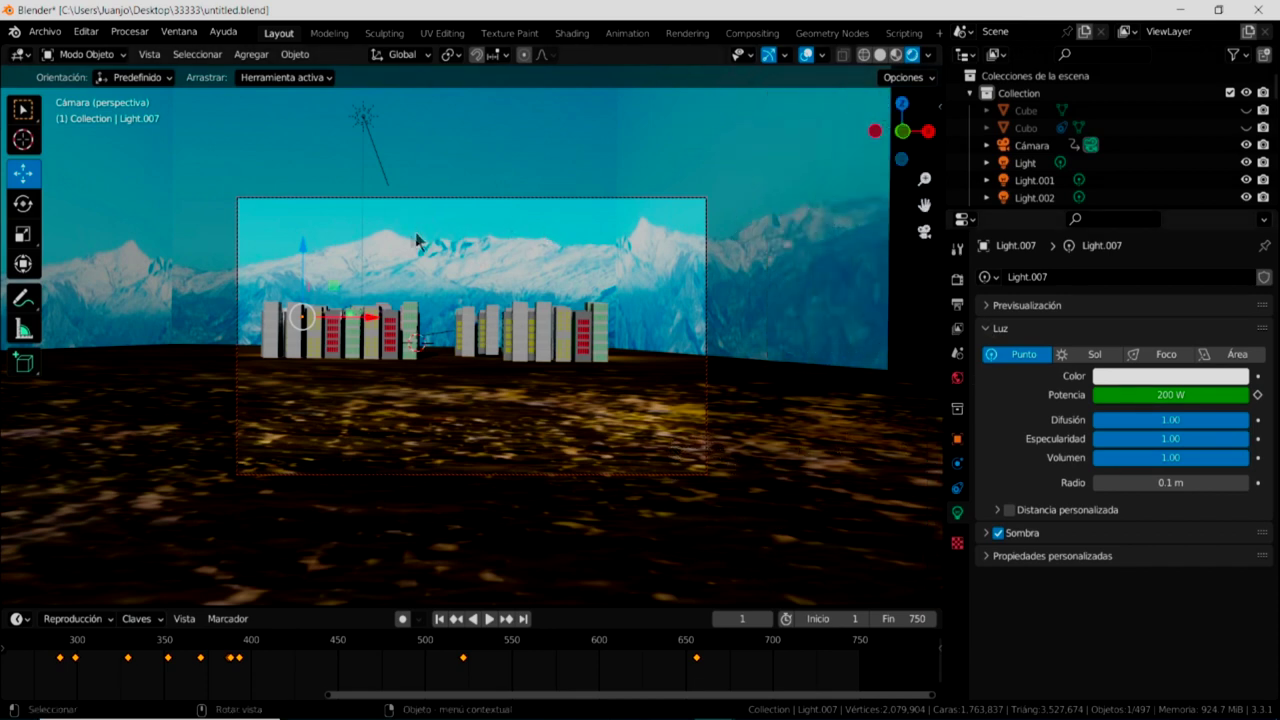
{"action": "key", "text": "t"}
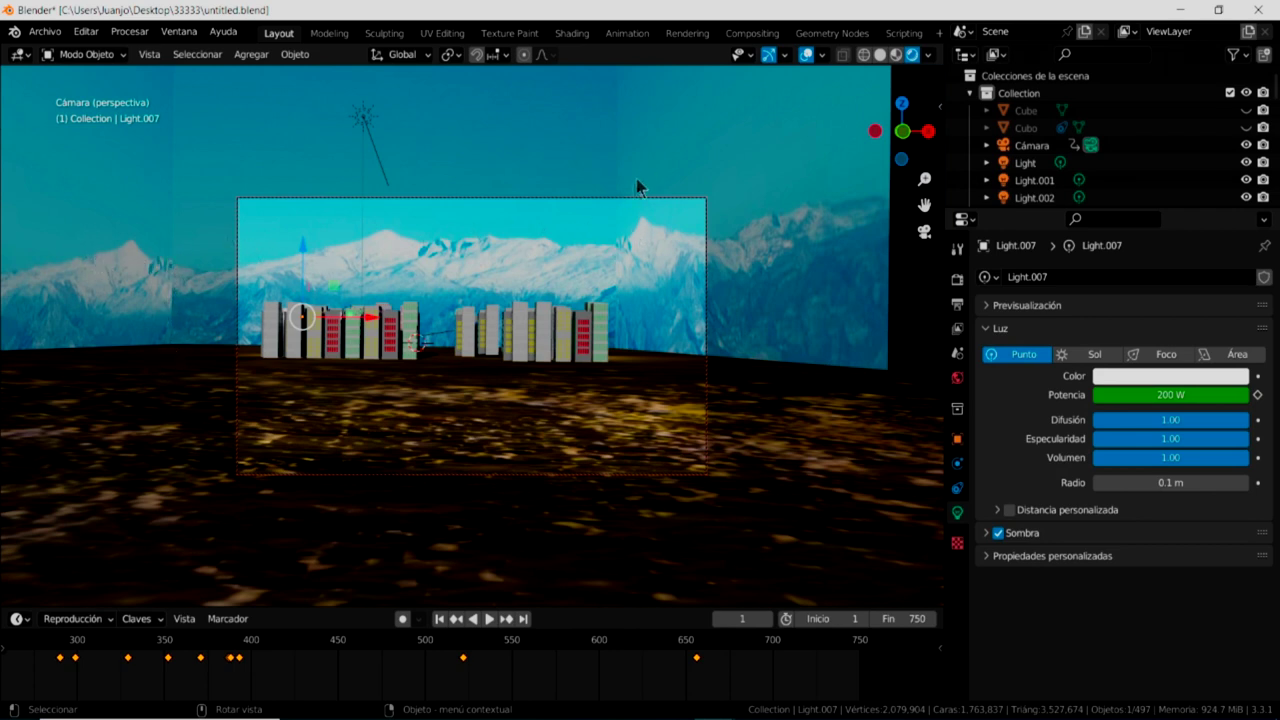
{"action": "key", "text": "t"}
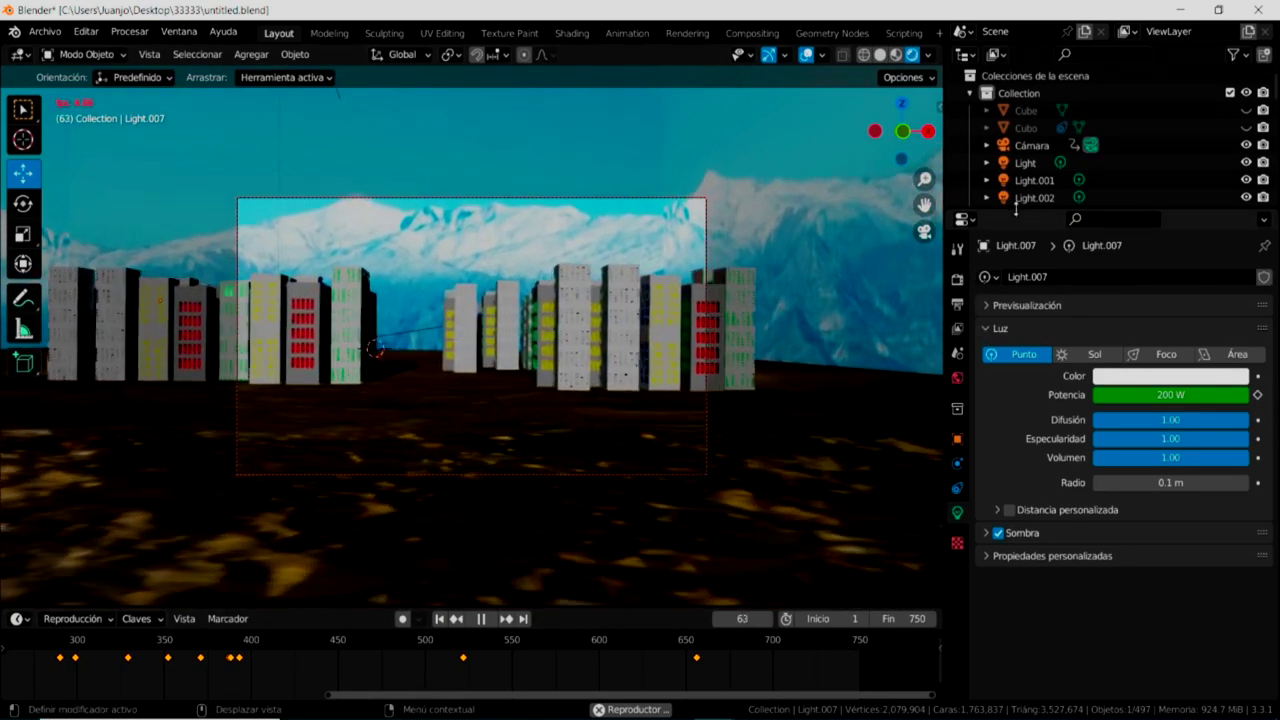
Enlarge the Outliner list and select the Cámara object so its keyframes show in the timeline
{"action": "left_click_drag", "start_coordinate": [1020, 209], "coordinate": [1022, 522]}
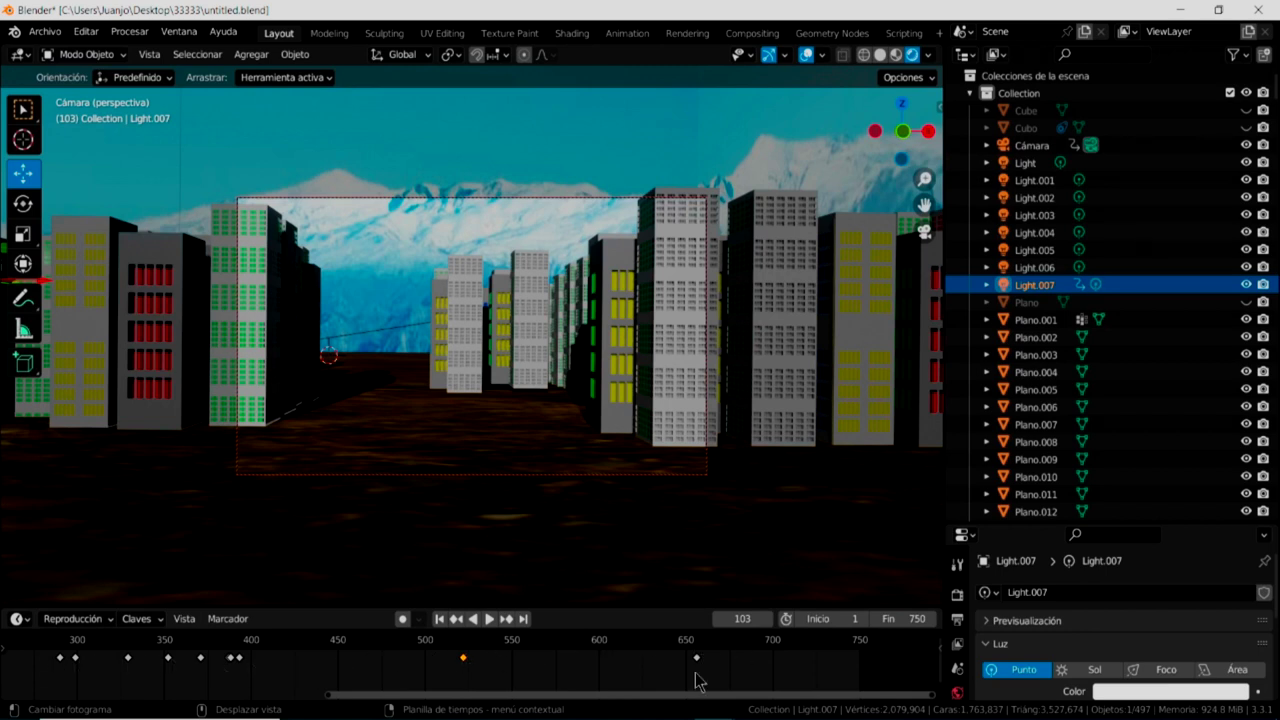
{"action": "left_click", "coordinate": [1054, 148]}
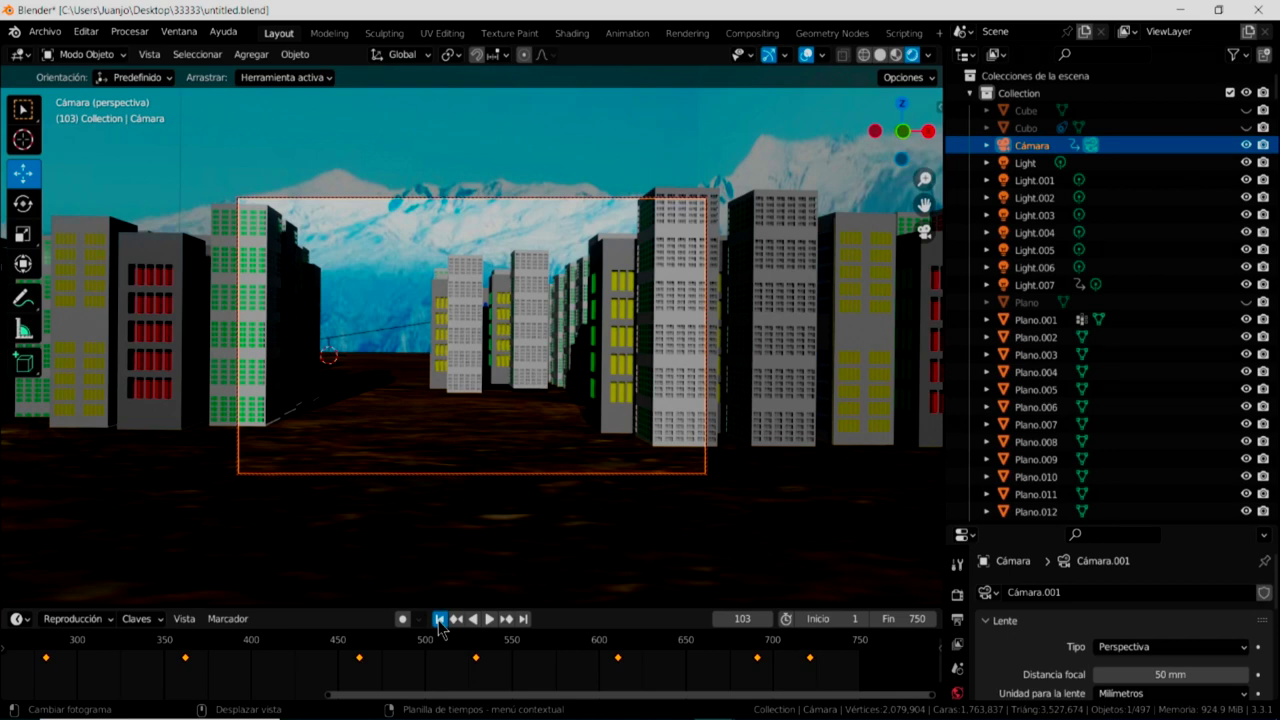
Rewind to frame 1, play the camera fly-through, and pause it at frame 159
{"action": "left_click", "coordinate": [439, 619]}
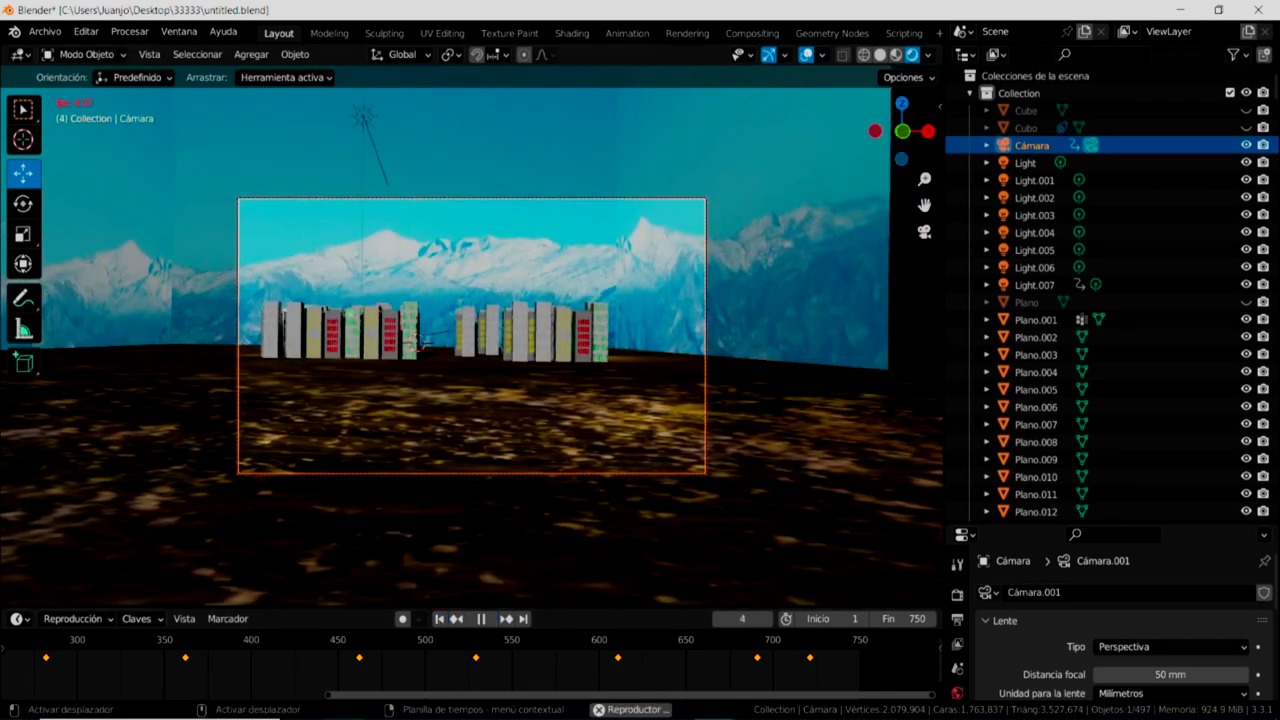
{"action": "scroll", "coordinate": [330, 671], "scroll_direction": "down", "scroll_amount": 1}
{"action": "scroll", "coordinate": [360, 680], "scroll_direction": "down", "scroll_amount": 1}
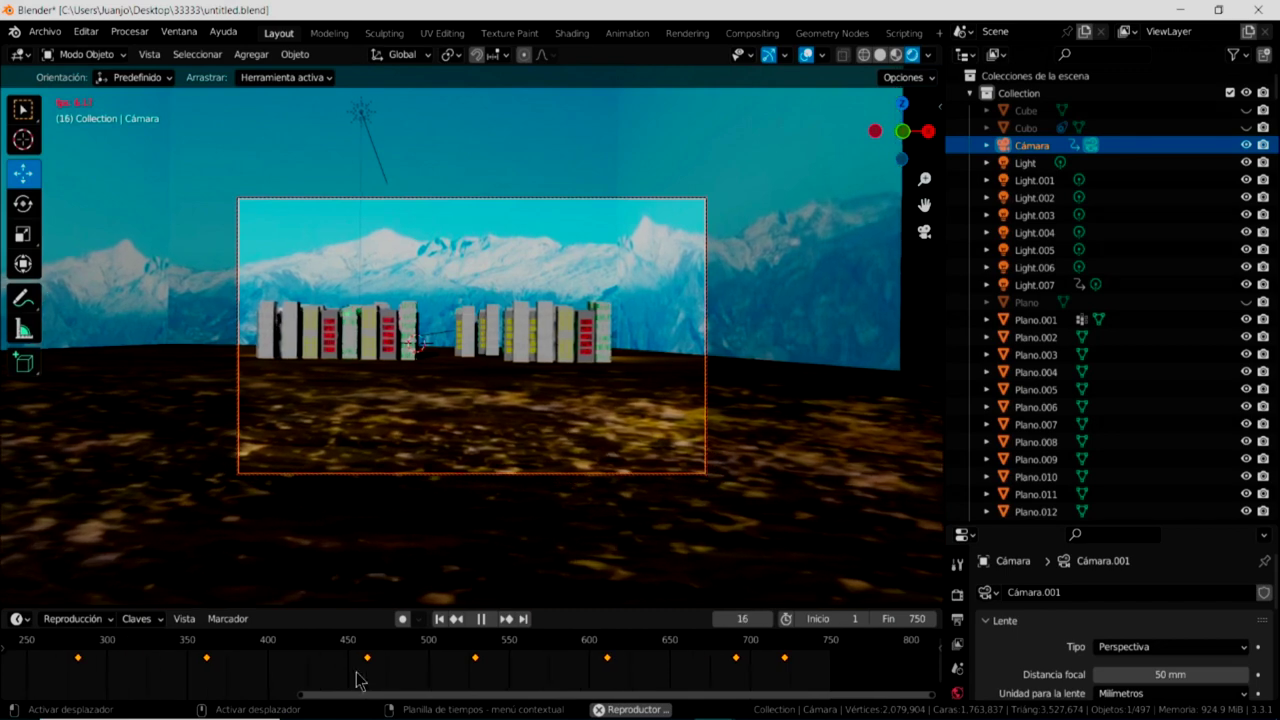
{"action": "scroll", "coordinate": [175, 668], "scroll_direction": "down", "scroll_amount": 5}
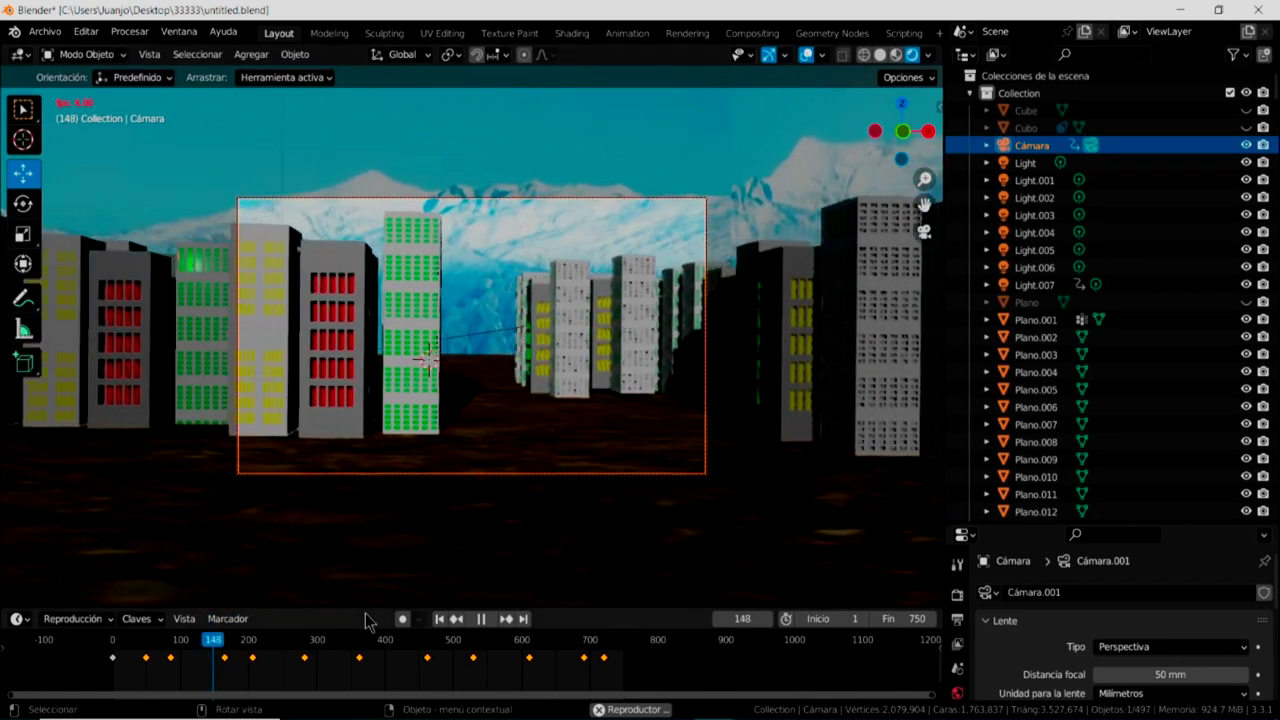
{"action": "left_click", "coordinate": [482, 619]}
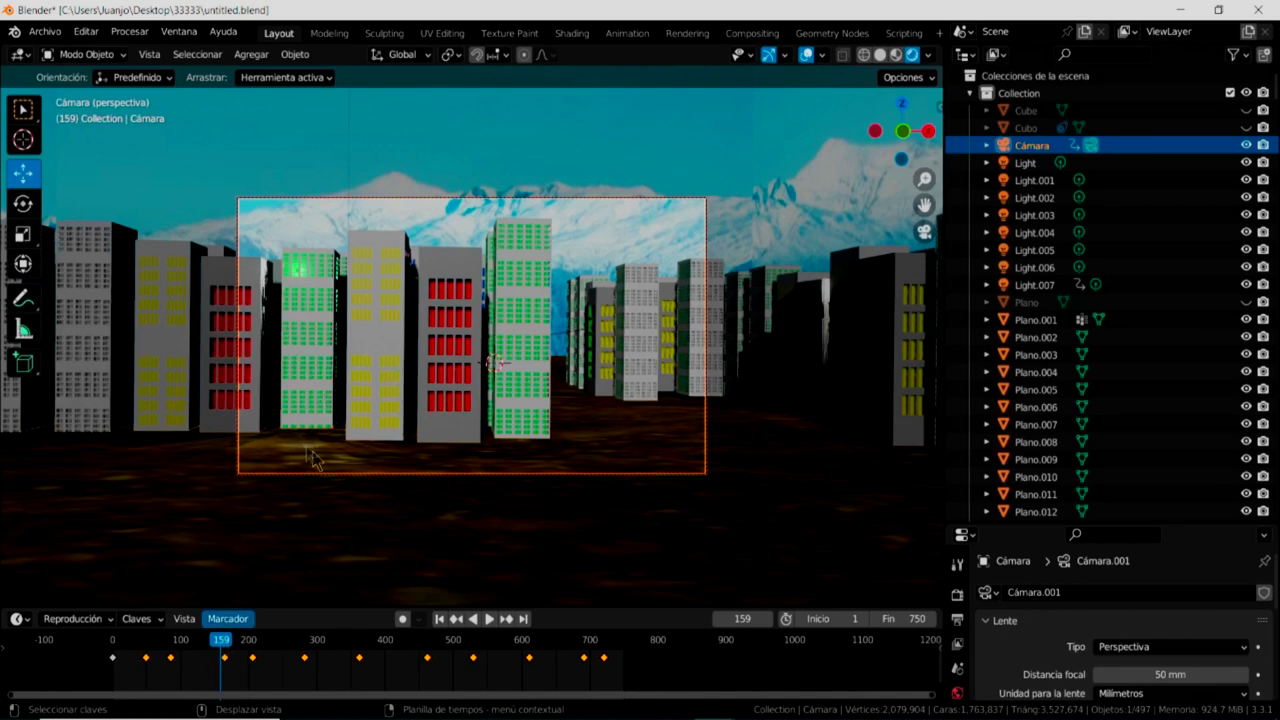
{"action": "scroll", "coordinate": [460, 440], "scroll_direction": "down", "scroll_amount": 5}
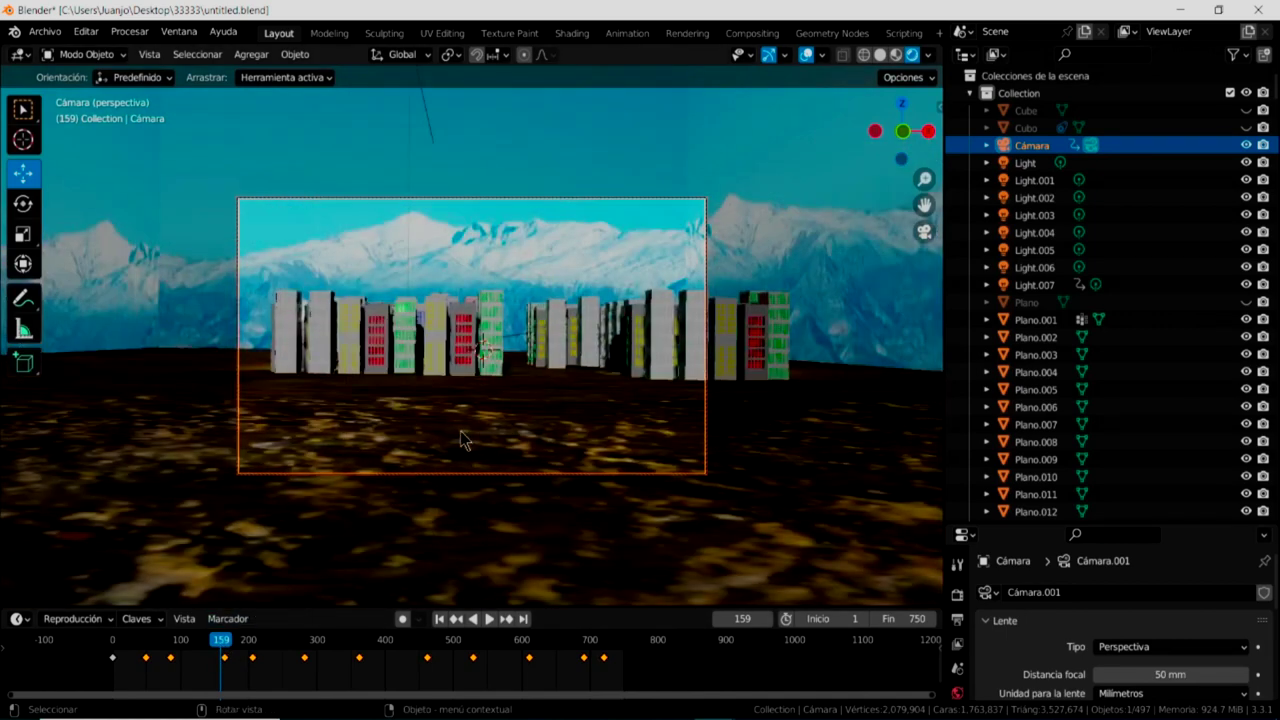
{"action": "key", "text": "KP_7"}
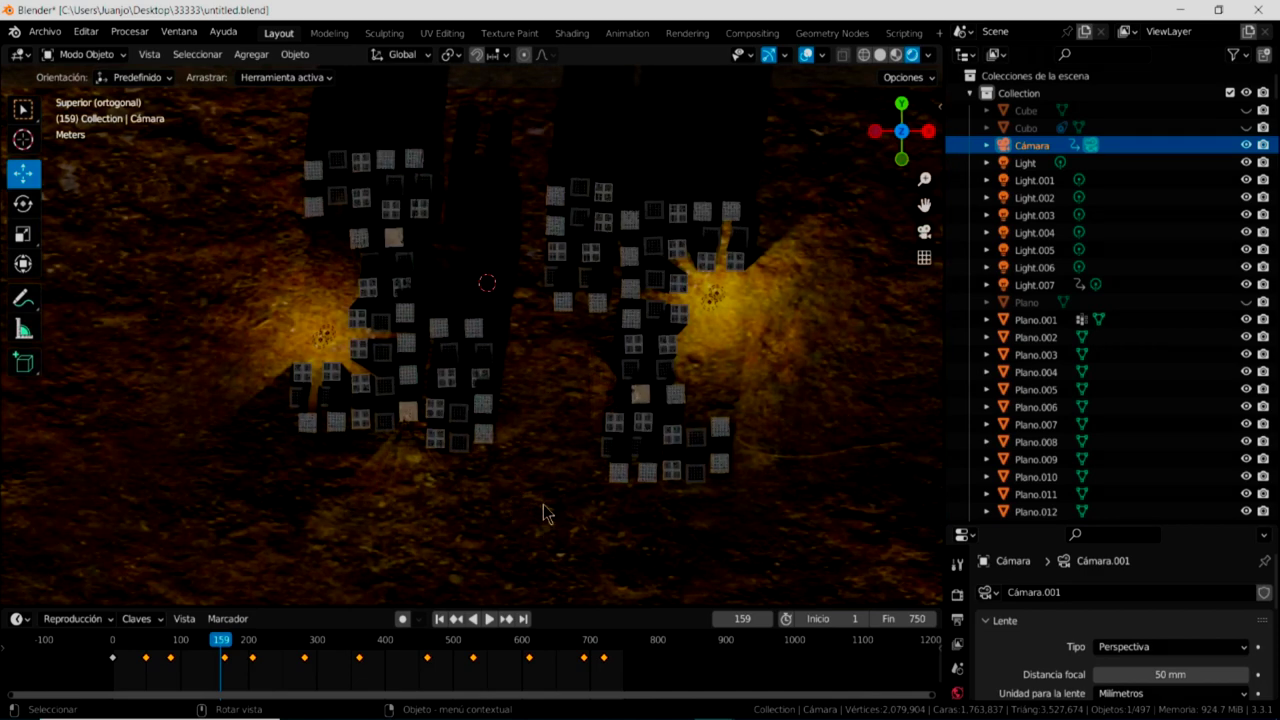
Zoom out from top view and orbit into a perspective overview of the towers and mountain walls
{"action": "scroll", "coordinate": [543, 513], "scroll_direction": "up", "scroll_amount": 6}
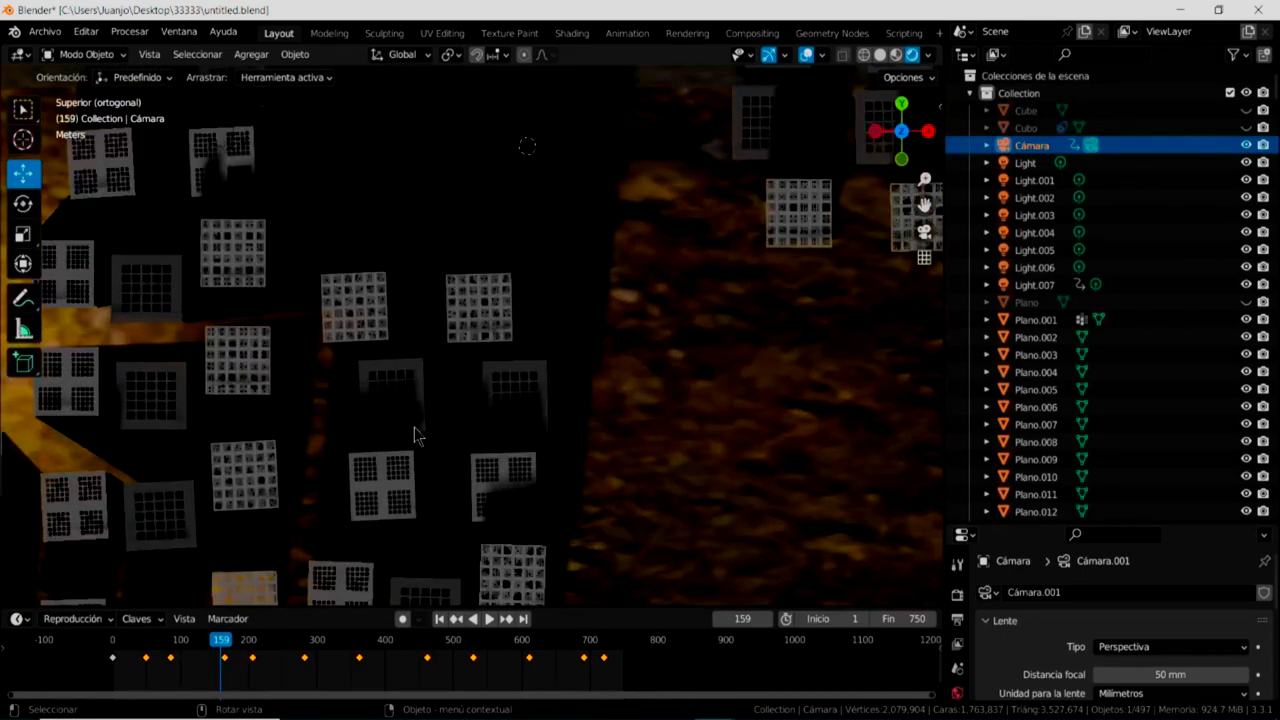
{"action": "scroll", "coordinate": [420, 430], "scroll_direction": "down", "scroll_amount": 3}
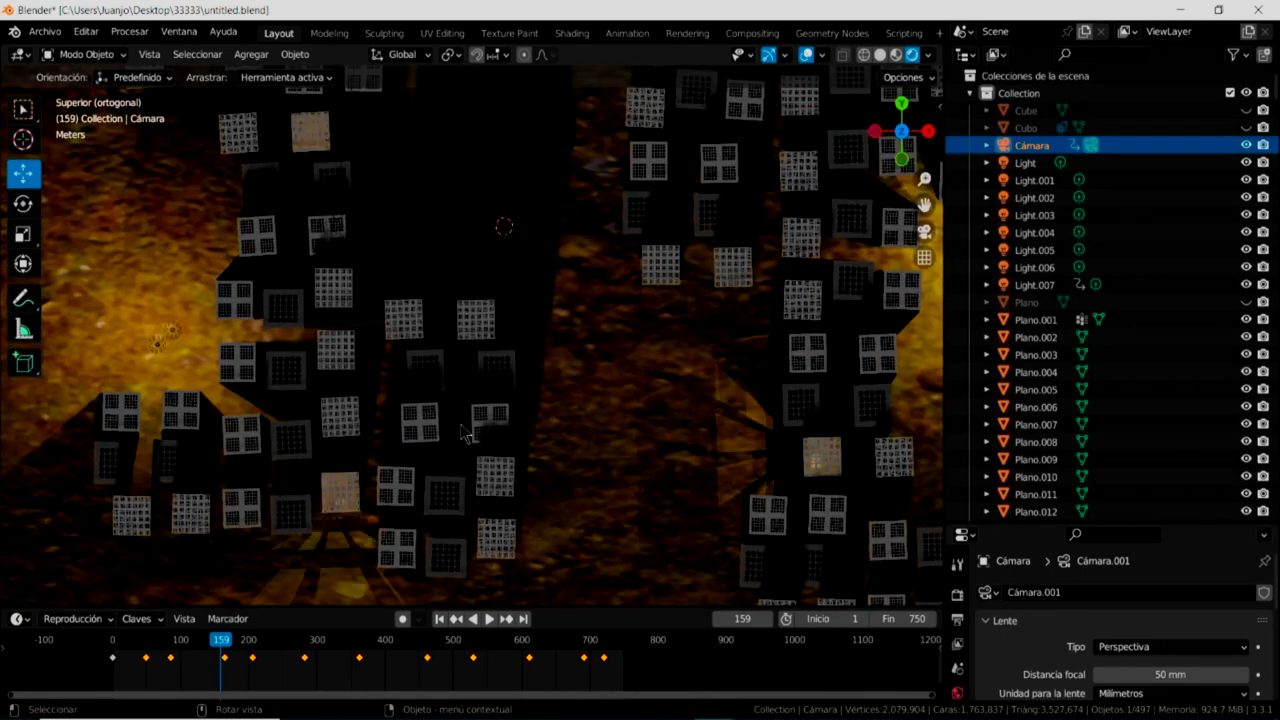
{"action": "scroll", "coordinate": [466, 432], "scroll_direction": "down", "scroll_amount": 7}
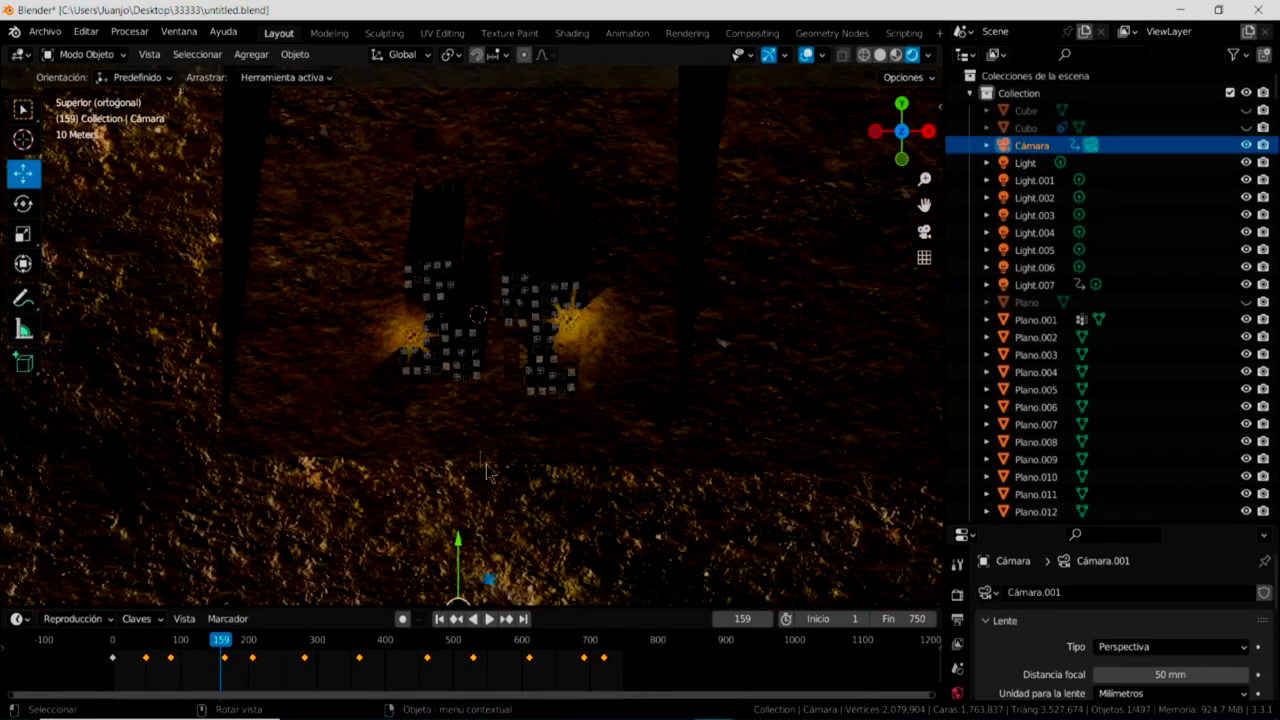
{"action": "scroll", "coordinate": [510, 528], "scroll_direction": "down", "scroll_amount": 4}
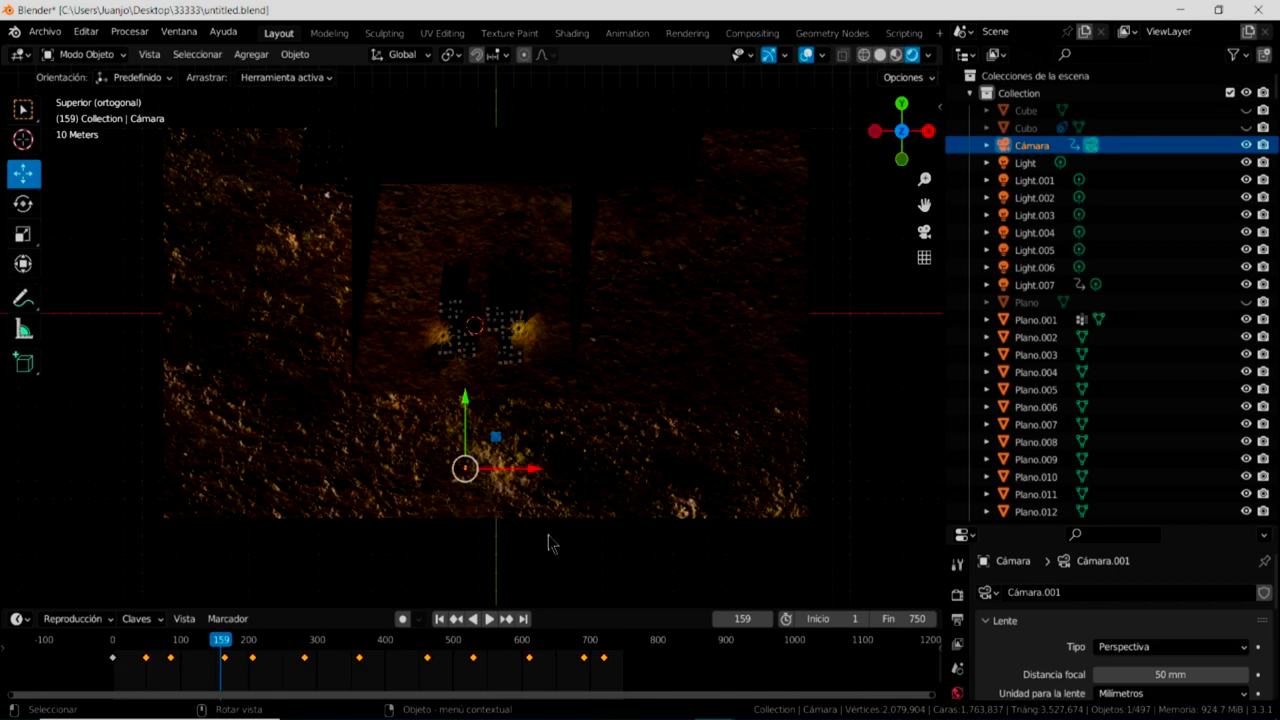
{"action": "mouse_move", "coordinate": [537, 530]}
{"action": "middle_mouse_down"}
{"action": "mouse_move", "coordinate": [521, 476]}
{"action": "mouse_move", "coordinate": [545, 432]}
{"action": "mouse_move", "coordinate": [500, 440]}
{"action": "middle_mouse_up"}
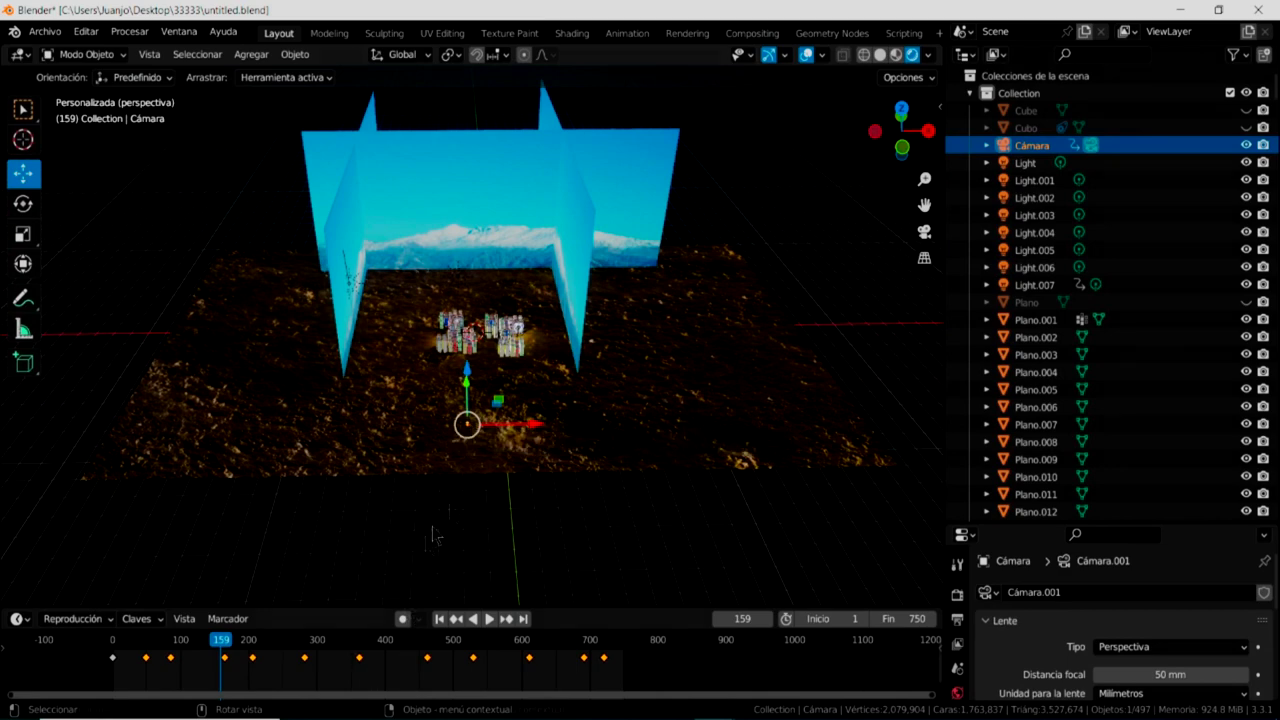
Play the fly-through, jump ahead and stop at frame 363, then view through the camera
{"action": "left_click", "coordinate": [490, 620]}
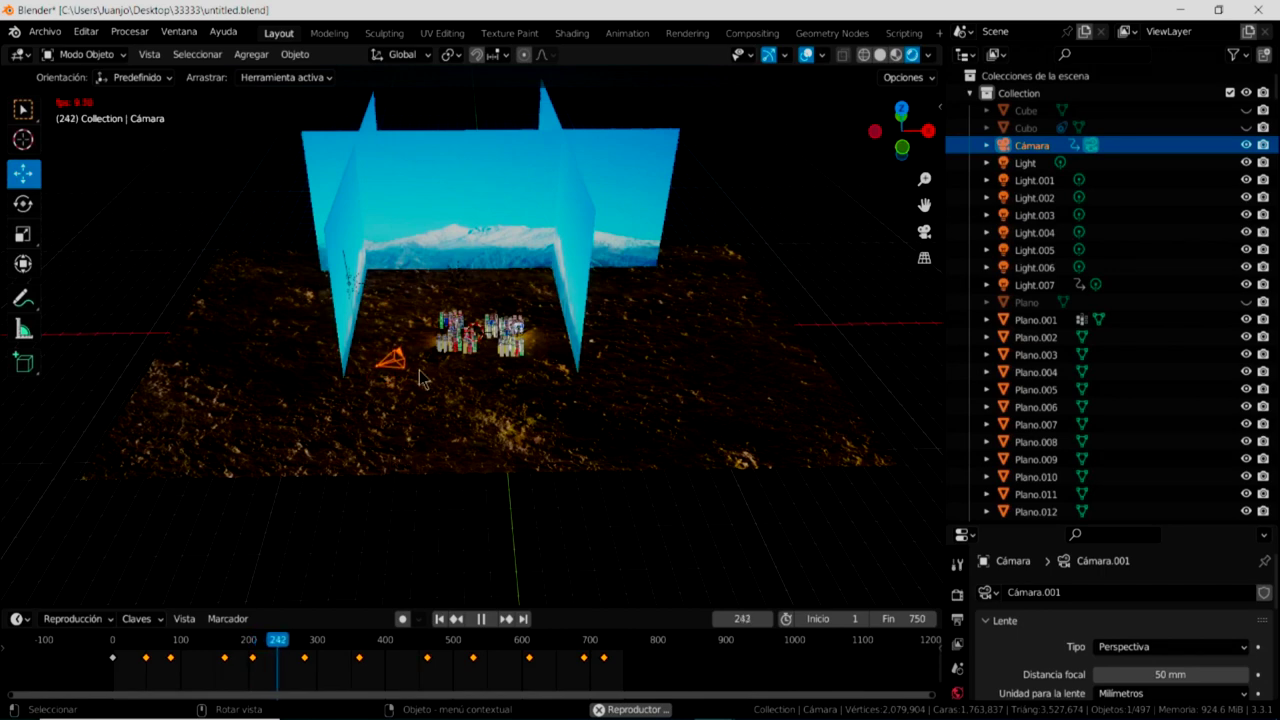
{"action": "left_click", "coordinate": [322, 640]}
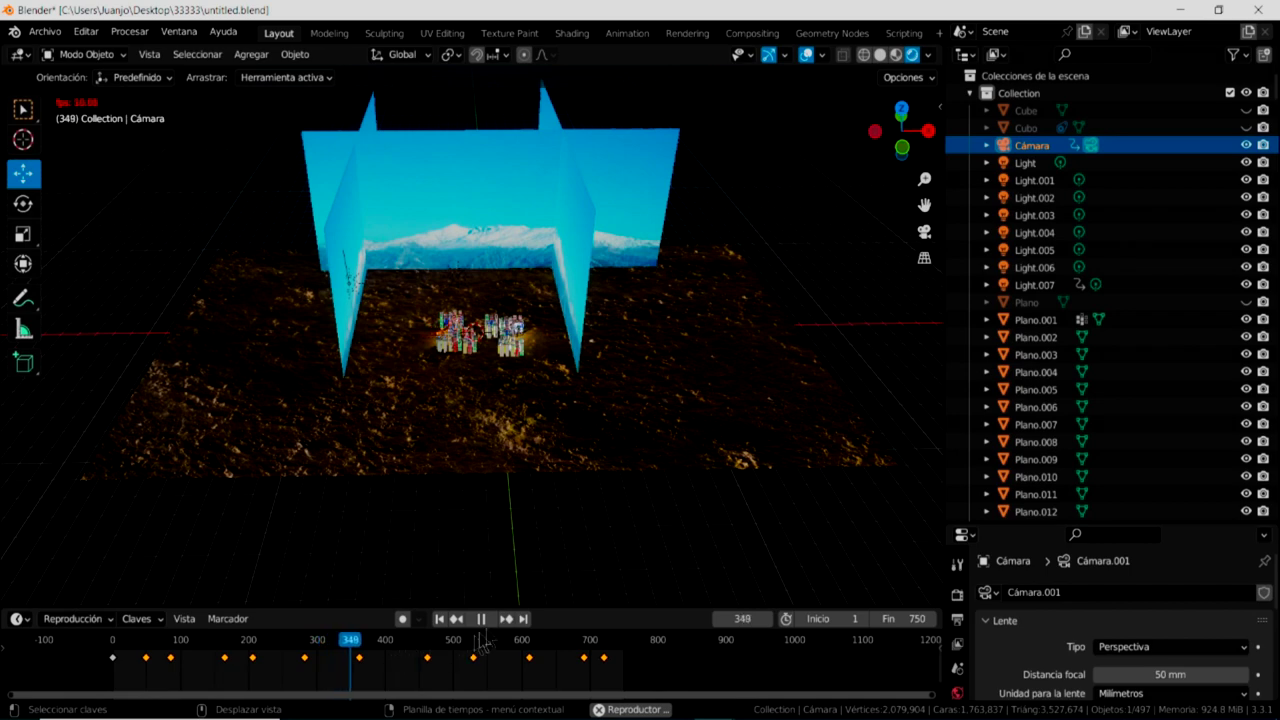
{"action": "key", "text": "space"}
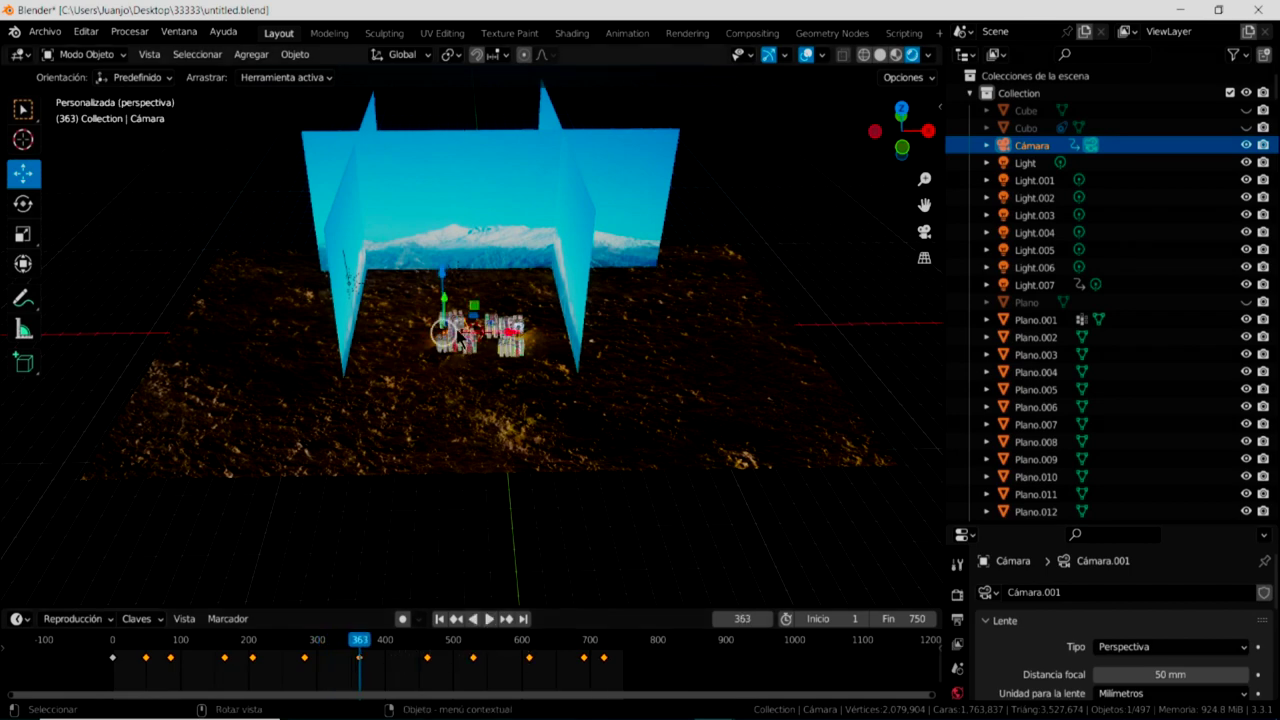
{"action": "key", "text": "KP_0"}
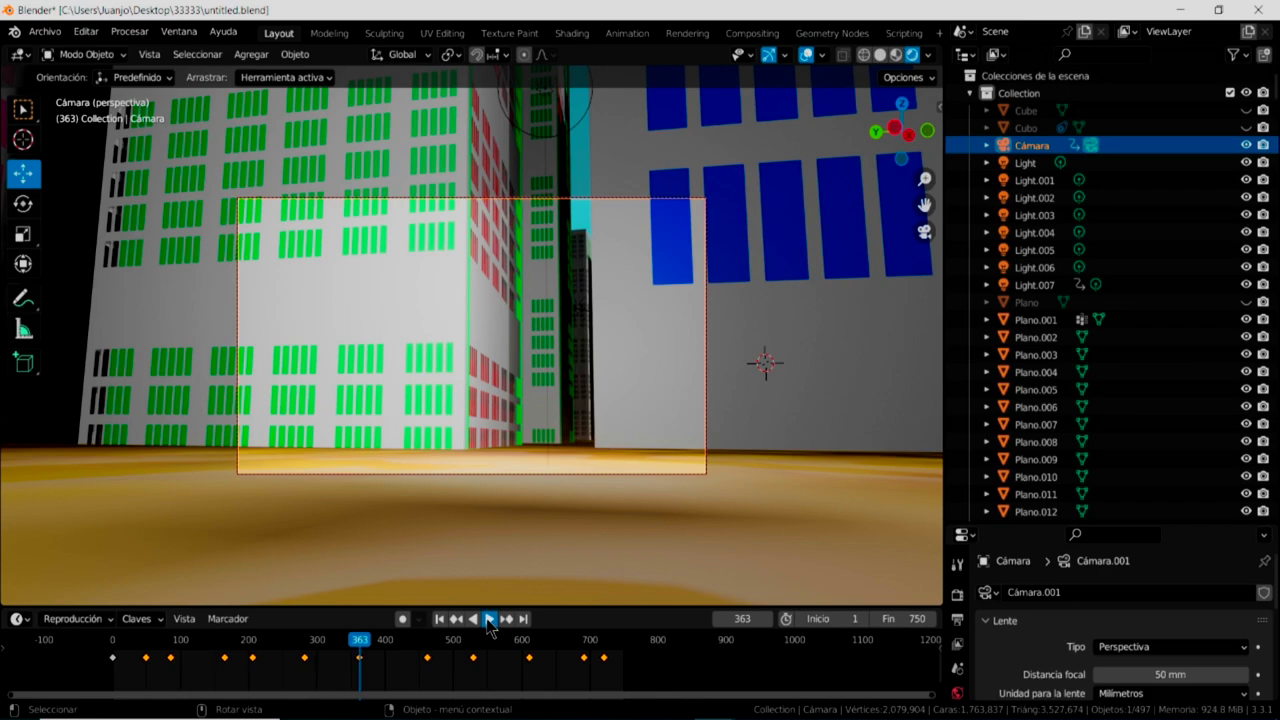
Pause the fly-through at frame 406, select Light.007, then resume and stop at frame 442
{"action": "left_click", "coordinate": [489, 620]}
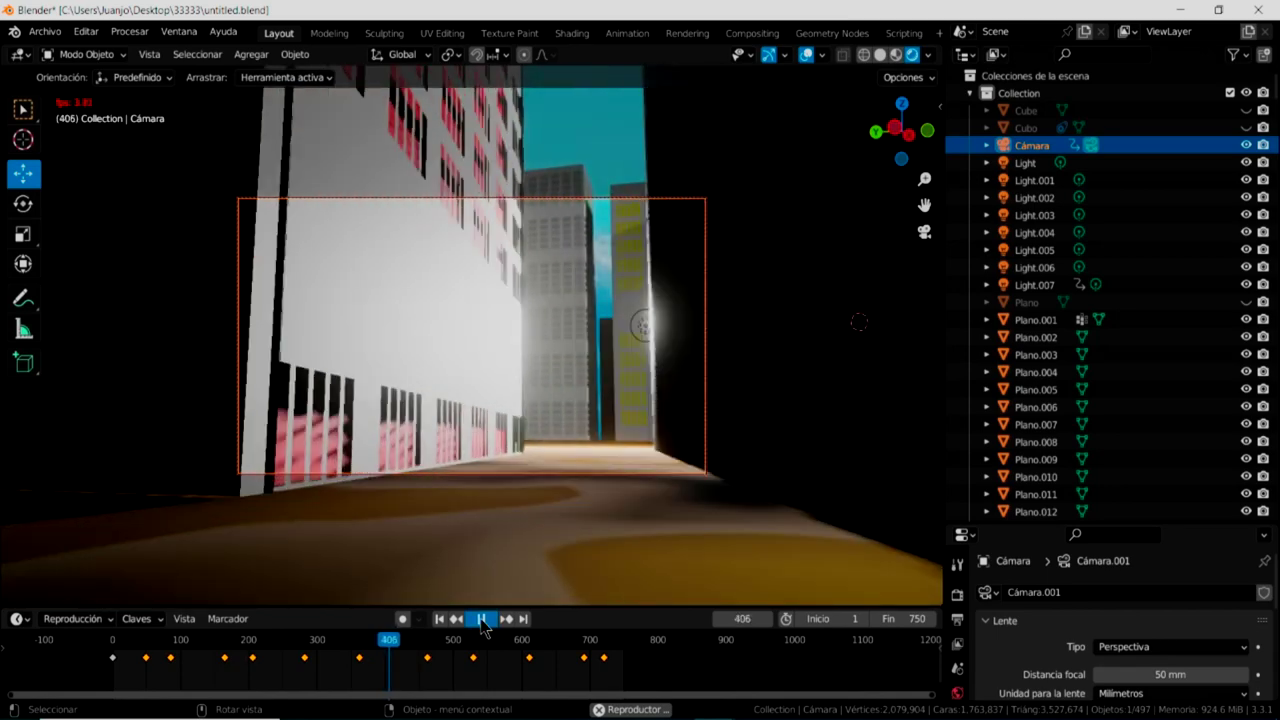
{"action": "left_click", "coordinate": [482, 621]}
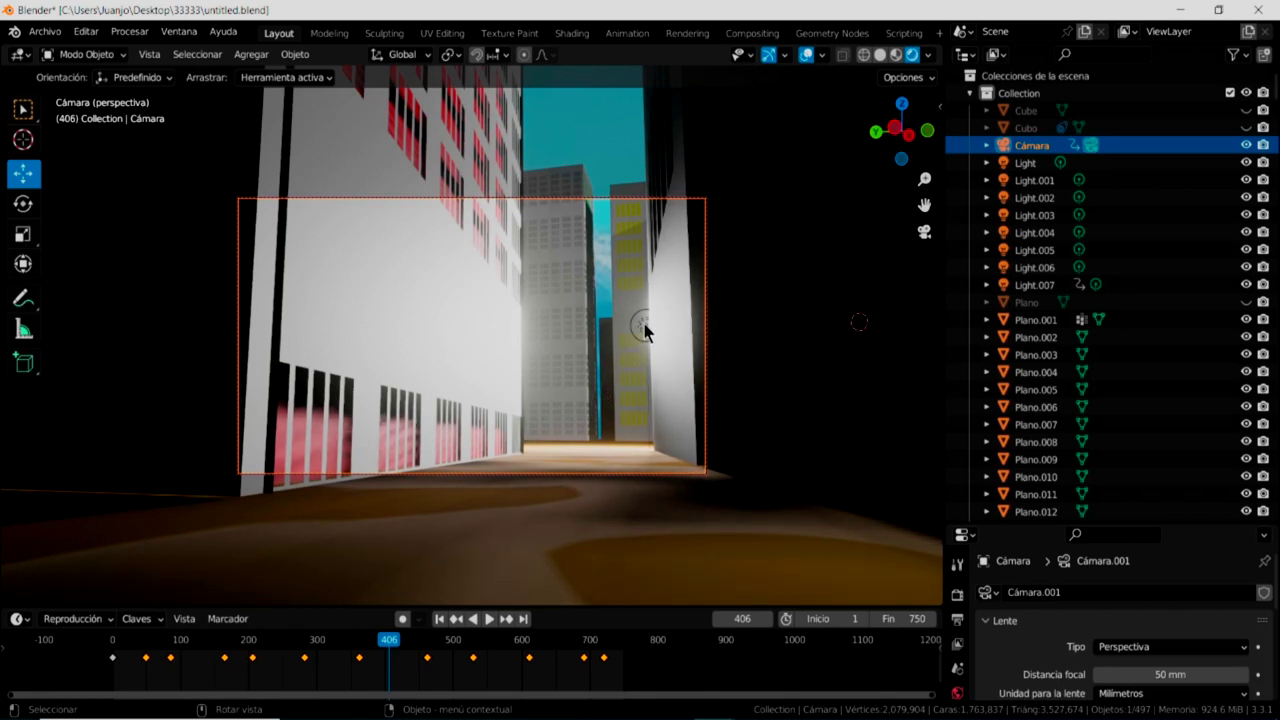
{"action": "left_click", "coordinate": [643, 330]}
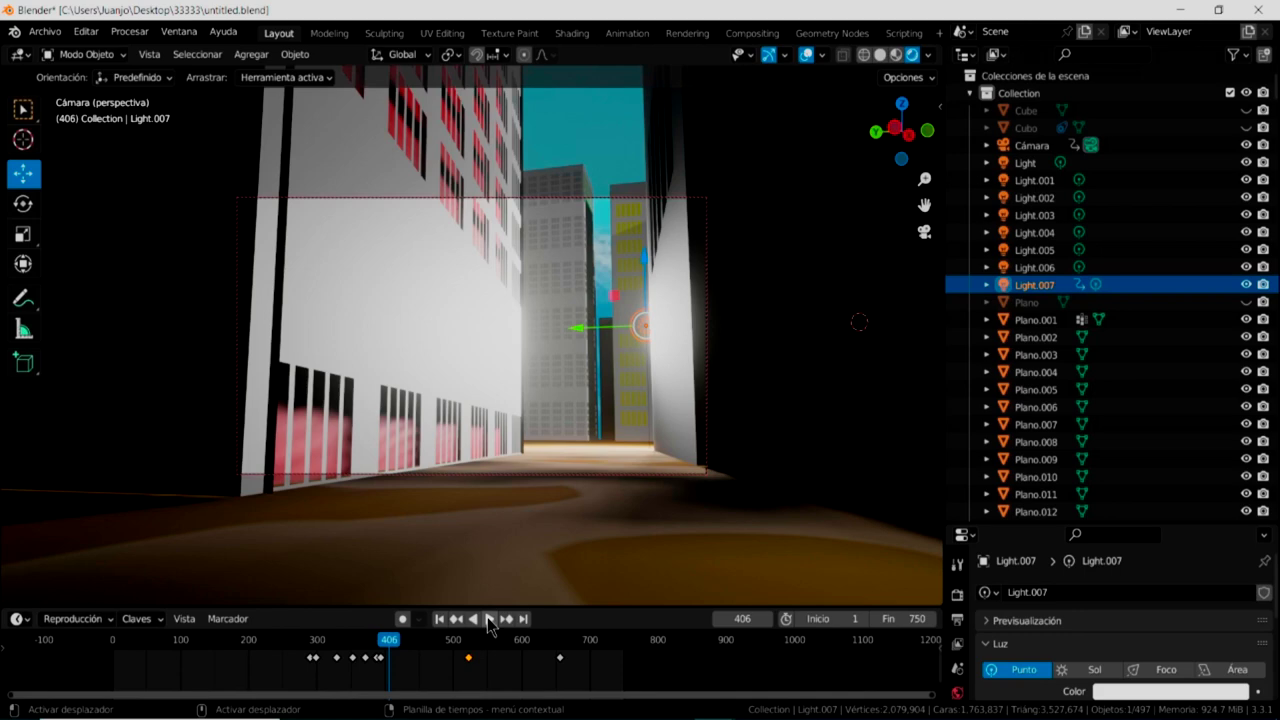
{"action": "left_click", "coordinate": [490, 619]}
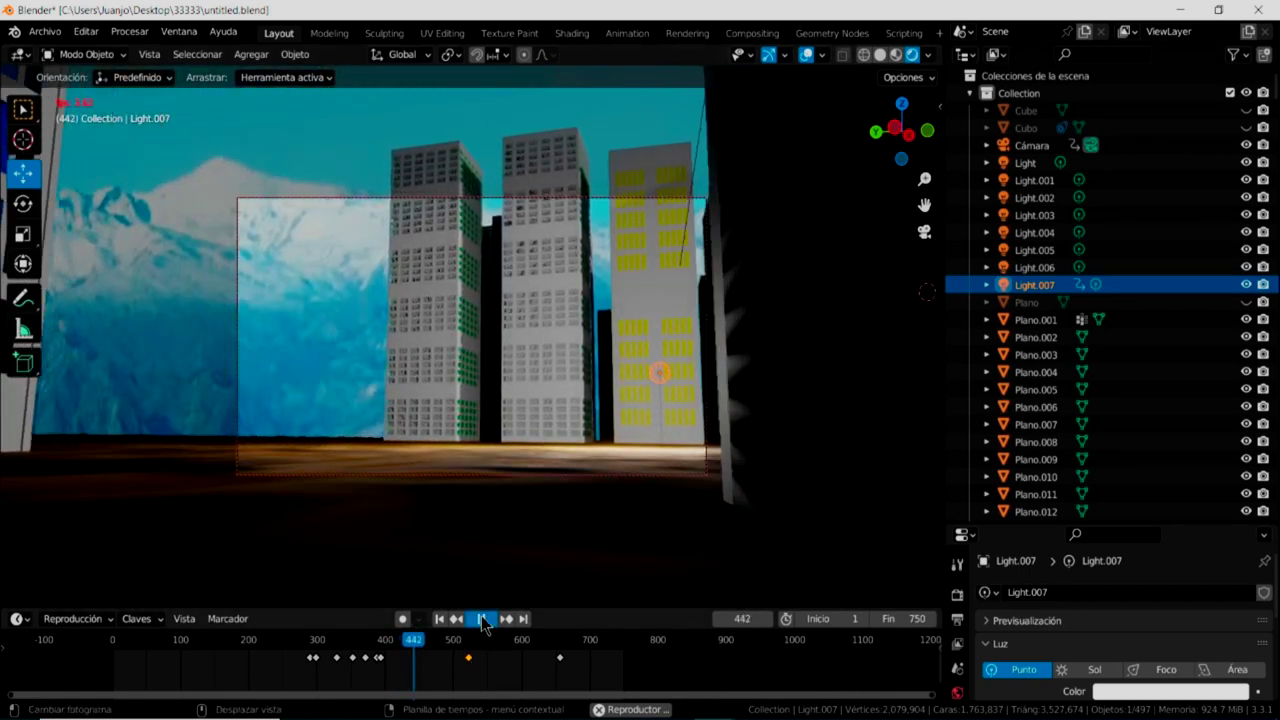
{"action": "left_click", "coordinate": [483, 621]}
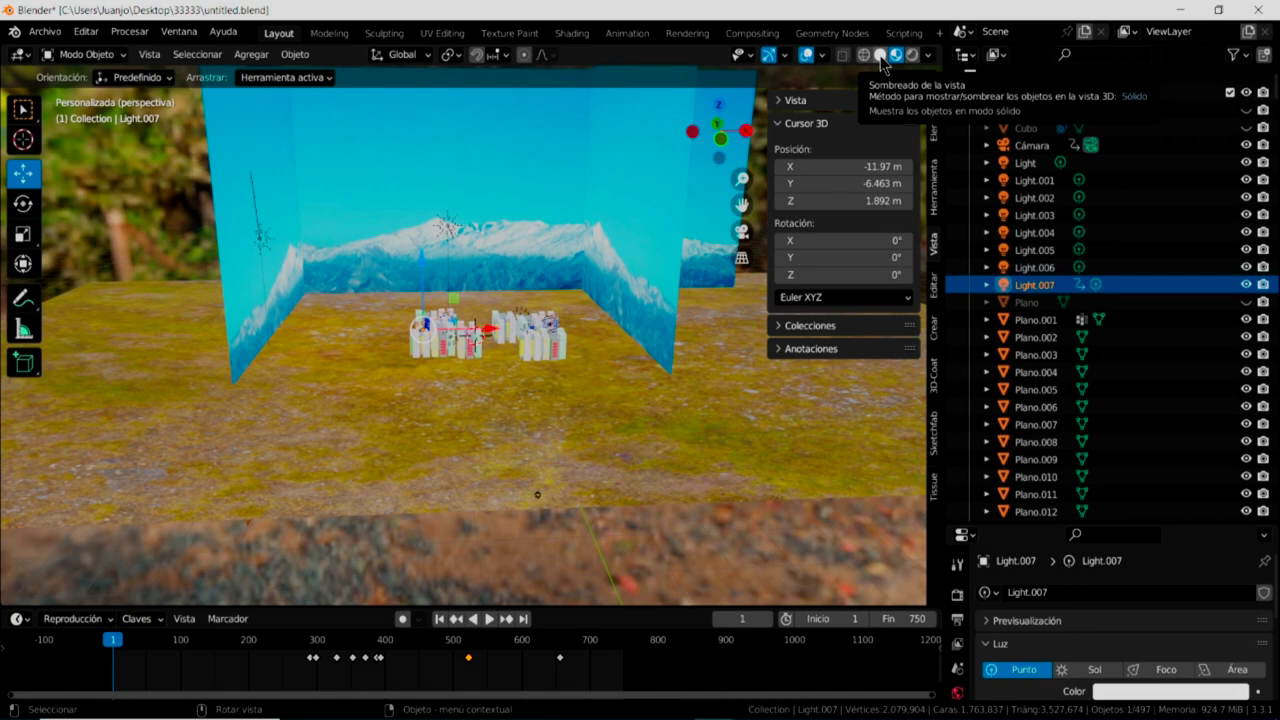
Switch to Solid shading and zoom and orbit to inspect the grey towers from higher up
{"action": "left_click", "coordinate": [880, 56]}
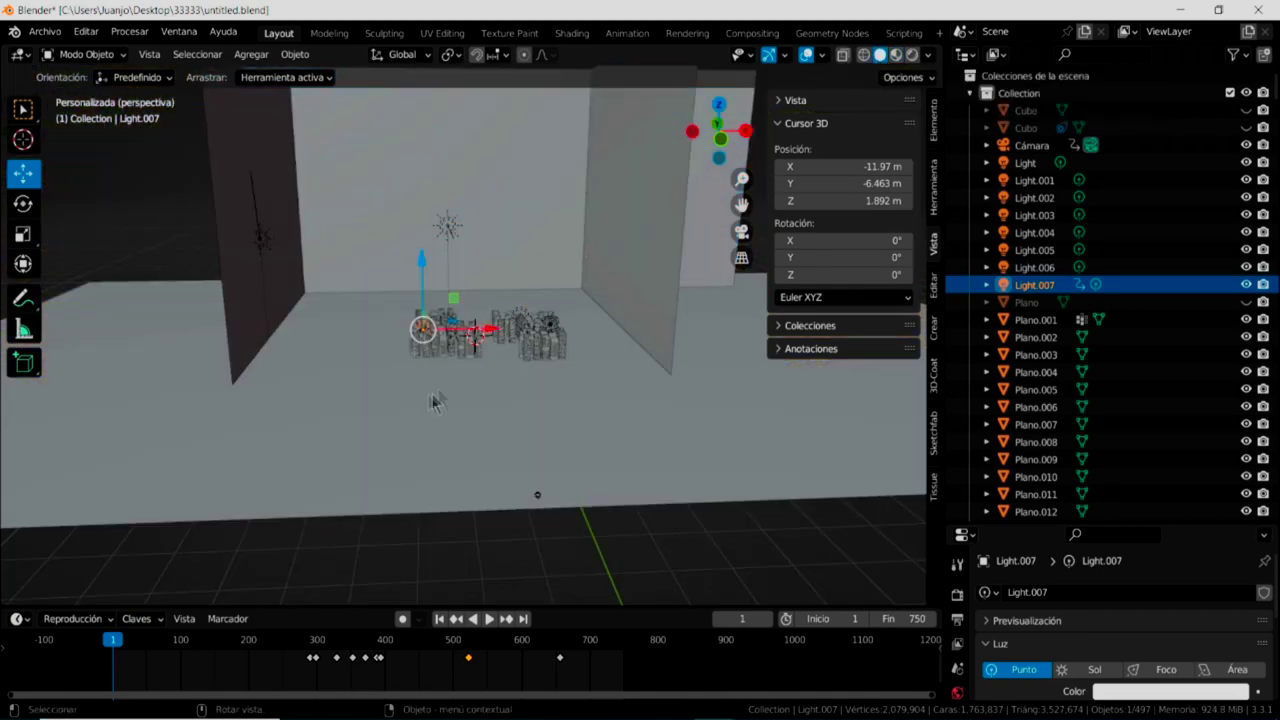
{"action": "scroll", "coordinate": [465, 345], "scroll_direction": "up", "scroll_amount": 3}
{"action": "scroll", "coordinate": [465, 345], "scroll_direction": "up", "scroll_amount": 2}
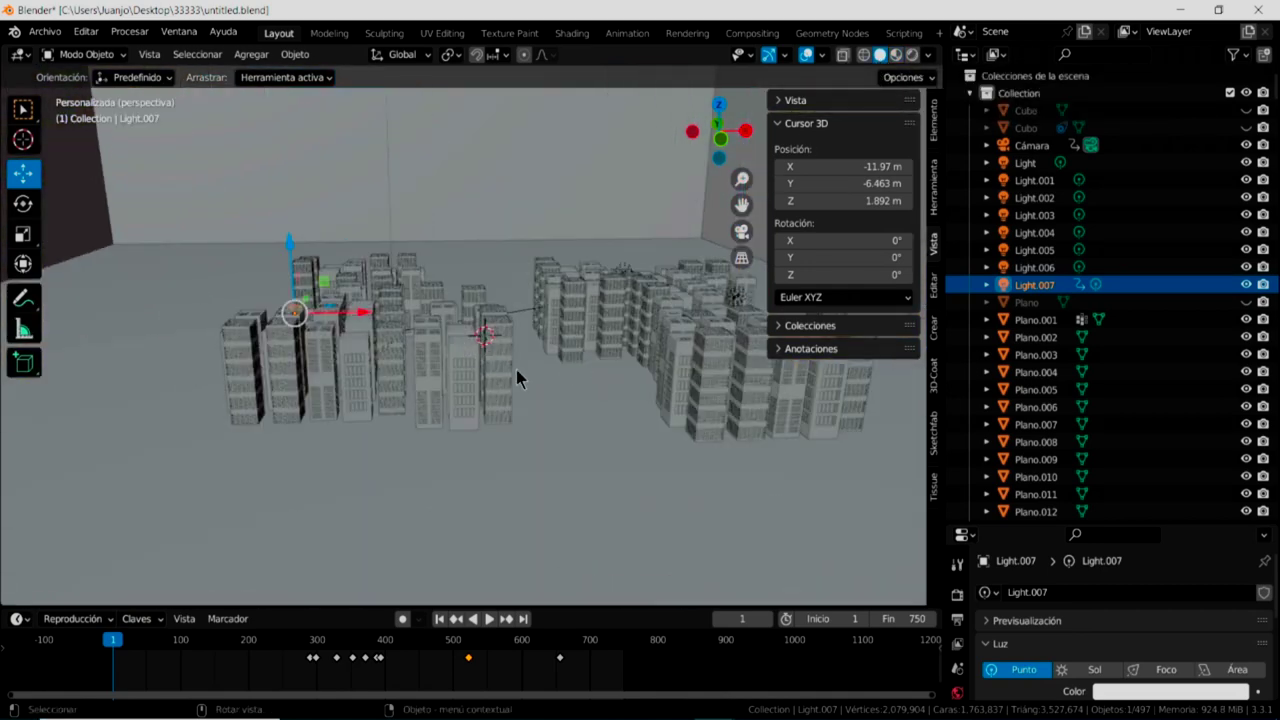
{"action": "scroll", "coordinate": [520, 370], "scroll_direction": "down", "scroll_amount": 1}
{"action": "scroll", "coordinate": [520, 372], "scroll_direction": "down", "scroll_amount": 2}
{"action": "scroll", "coordinate": [520, 372], "scroll_direction": "up", "scroll_amount": 1}
{"action": "scroll", "coordinate": [520, 372], "scroll_direction": "up", "scroll_amount": 3}
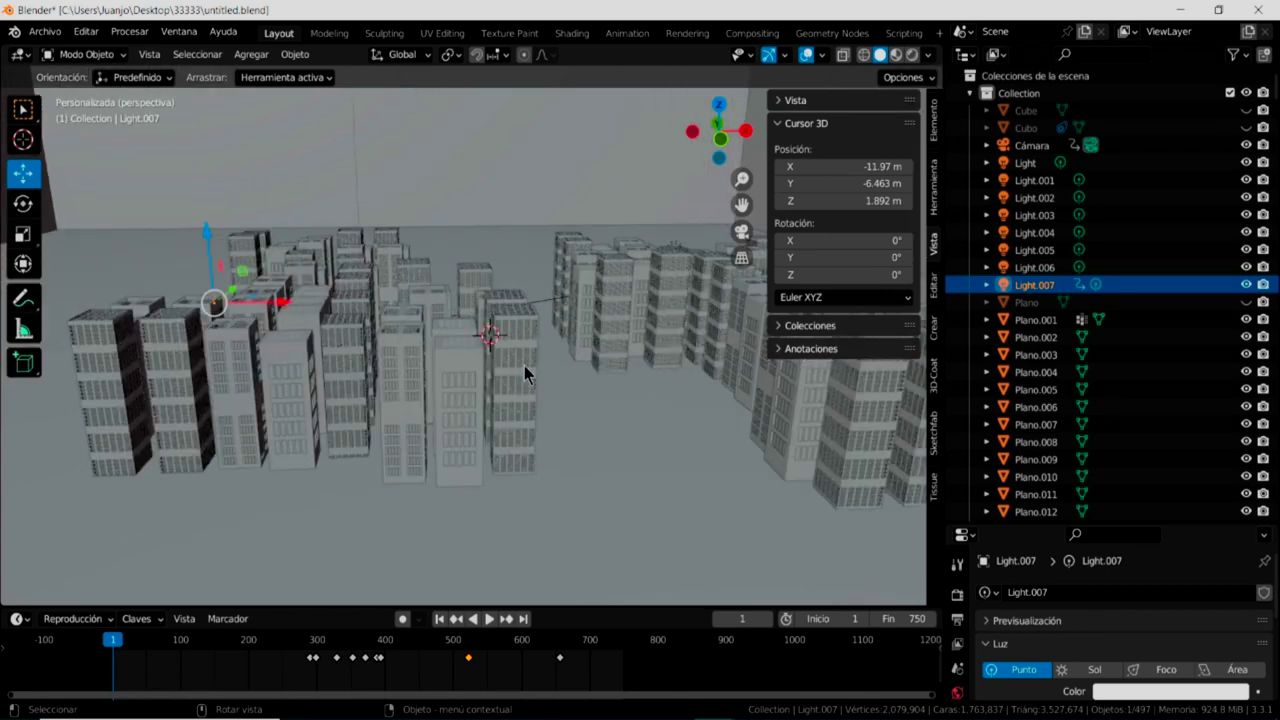
{"action": "scroll", "coordinate": [524, 366], "scroll_direction": "up", "scroll_amount": 1}
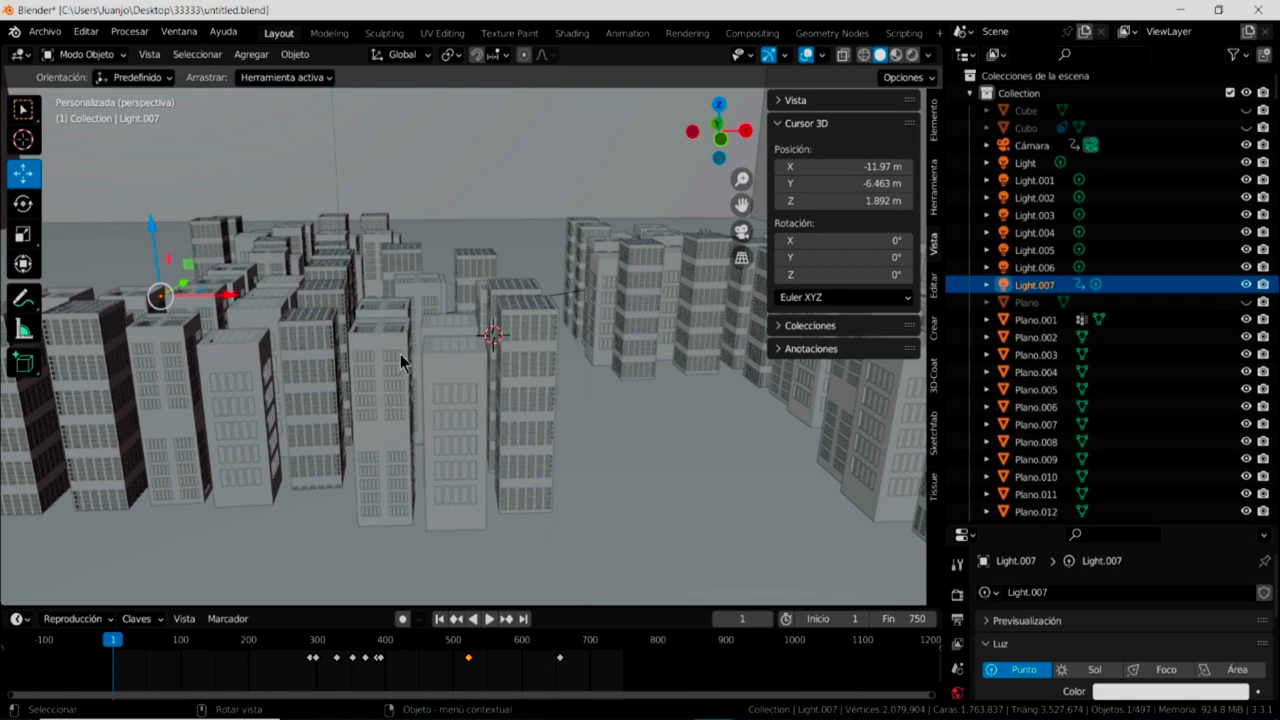
{"action": "middle_click_drag", "start_coordinate": [392, 362], "coordinate": [400, 400]}
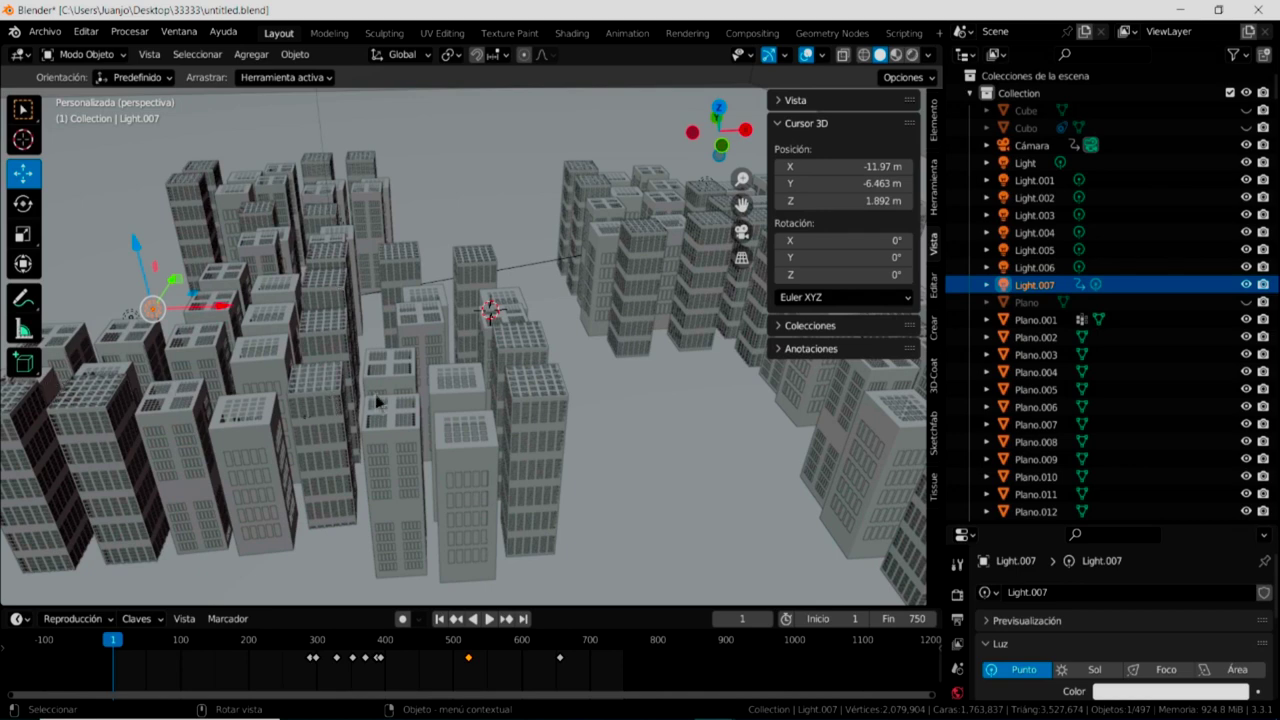
{"action": "scroll", "coordinate": [378, 400], "scroll_direction": "down", "scroll_amount": 2}
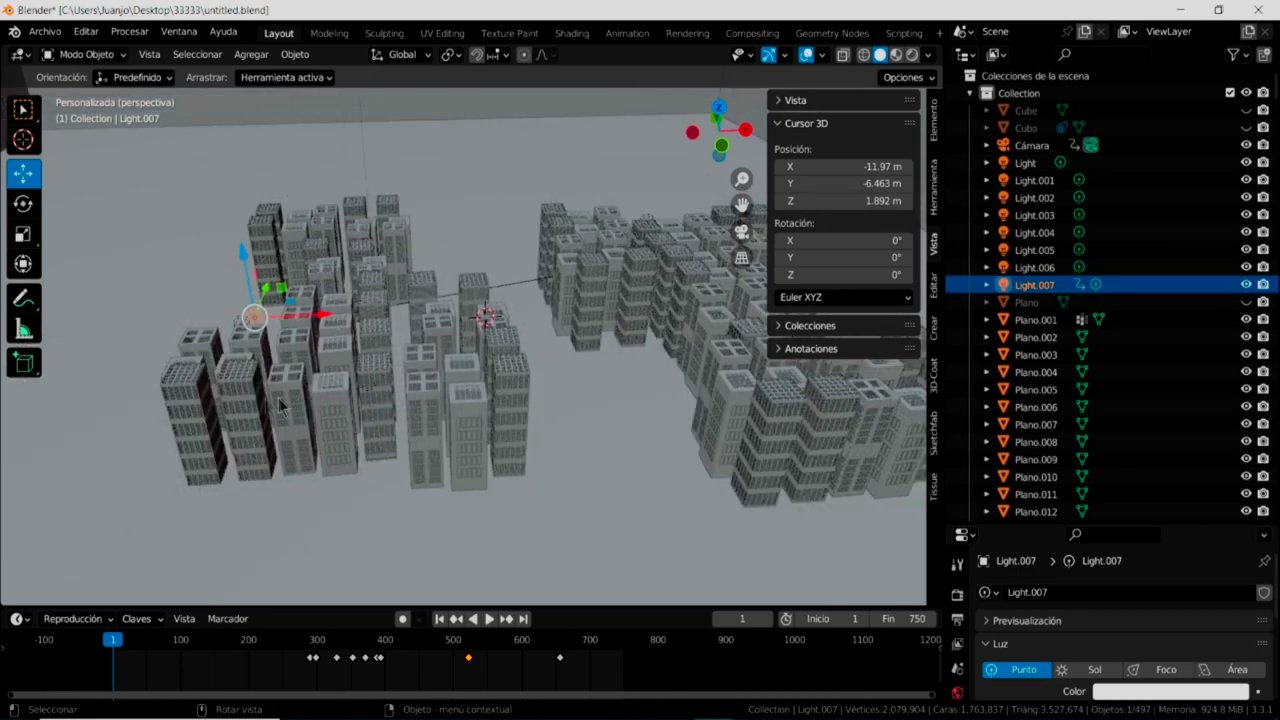
Toggle X-Ray and orbit the city from a steep top-down view to a low side view
{"action": "left_click", "coordinate": [842, 56]}
{"action": "mouse_move", "coordinate": [525, 465]}
{"action": "middle_mouse_down"}
{"action": "mouse_move", "coordinate": [456, 429]}
{"action": "mouse_move", "coordinate": [281, 405]}
{"action": "mouse_move", "coordinate": [292, 432]}
{"action": "mouse_move", "coordinate": [297, 415]}
{"action": "middle_mouse_up"}
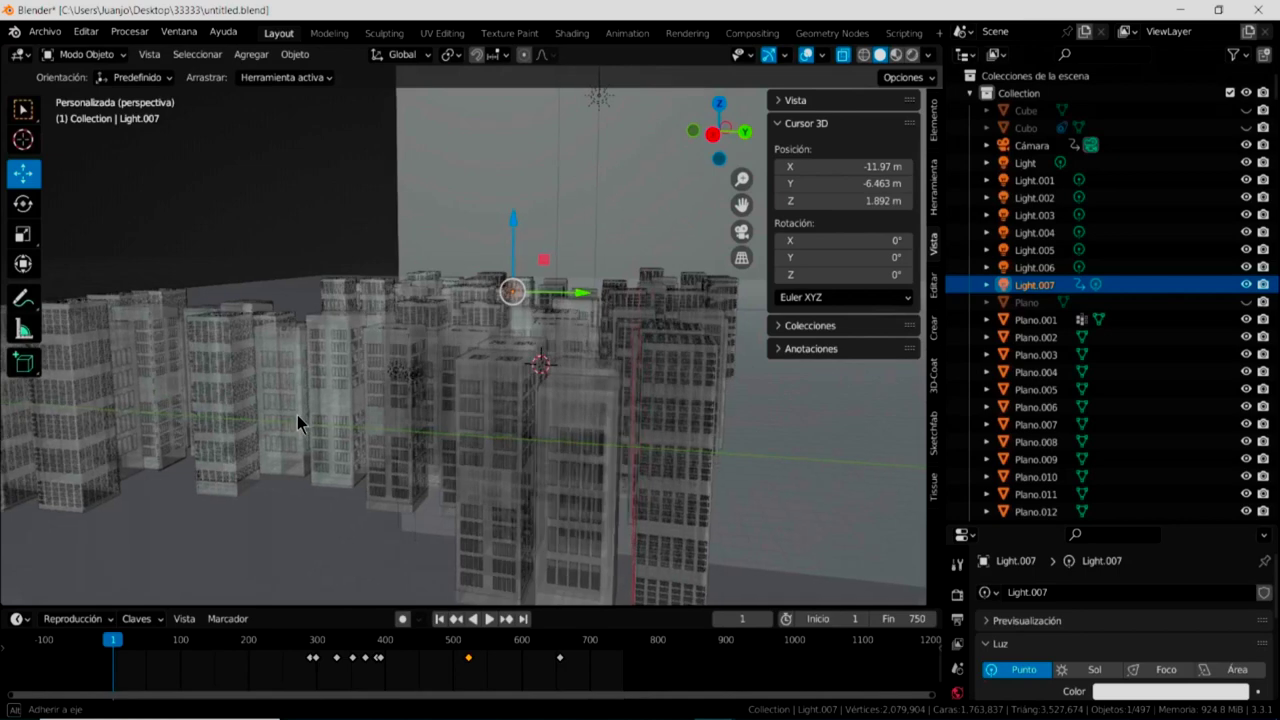
{"action": "mouse_move", "coordinate": [541, 476]}
{"action": "middle_mouse_down"}
{"action": "mouse_move", "coordinate": [518, 478]}
{"action": "mouse_move", "coordinate": [355, 357]}
{"action": "middle_mouse_up"}
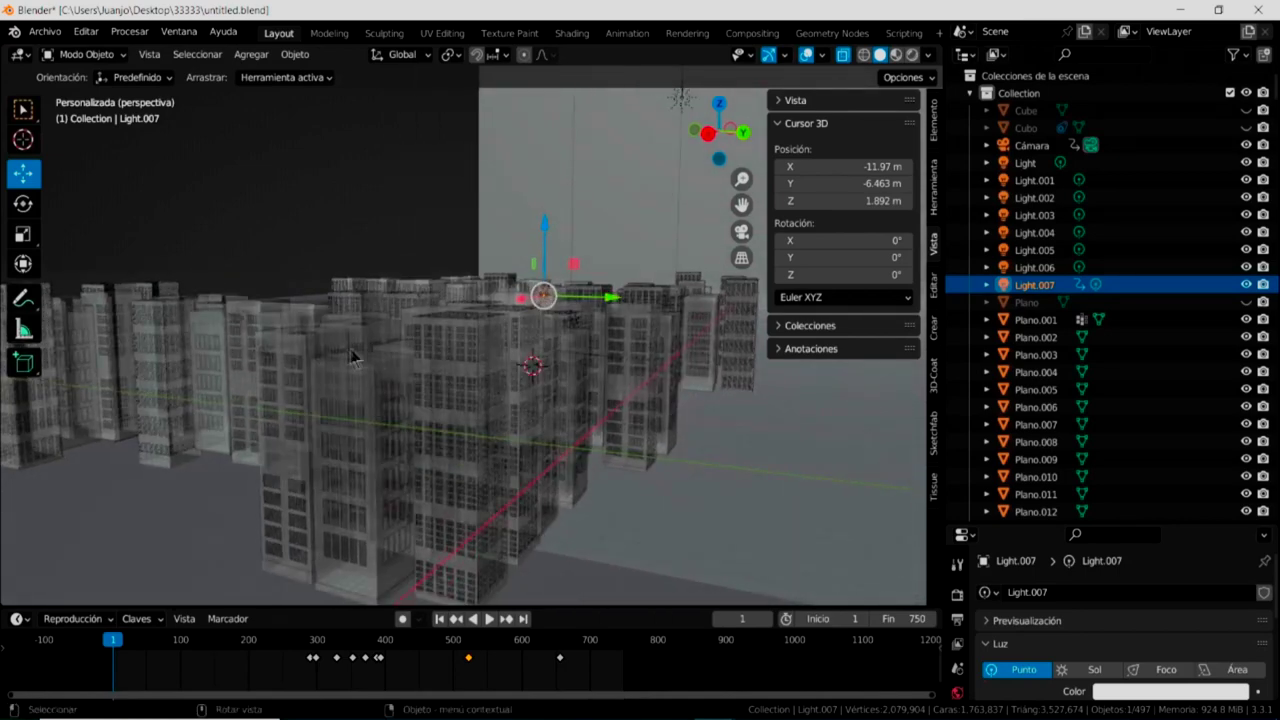
{"action": "middle_click_drag", "start_coordinate": [366, 409], "coordinate": [390, 423]}
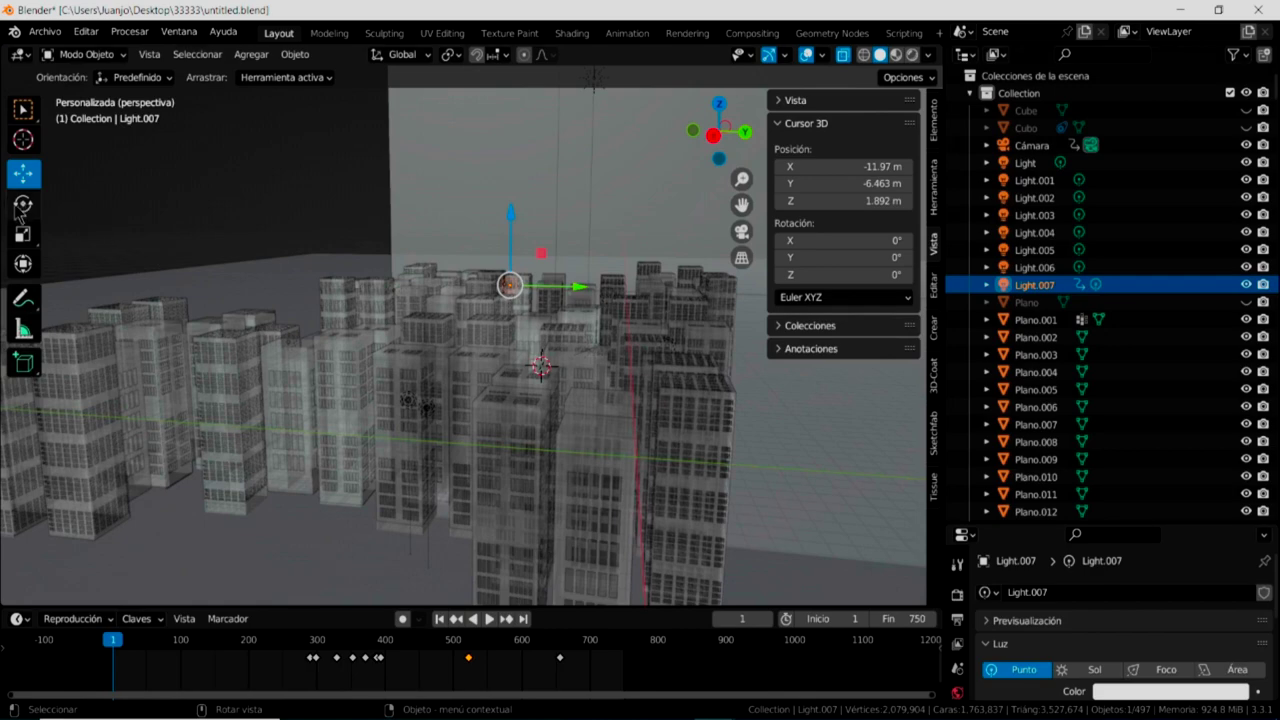
{"action": "mouse_move", "coordinate": [440, 451]}
{"action": "middle_mouse_down"}
{"action": "mouse_move", "coordinate": [513, 517]}
{"action": "mouse_move", "coordinate": [349, 566]}
{"action": "middle_mouse_up"}
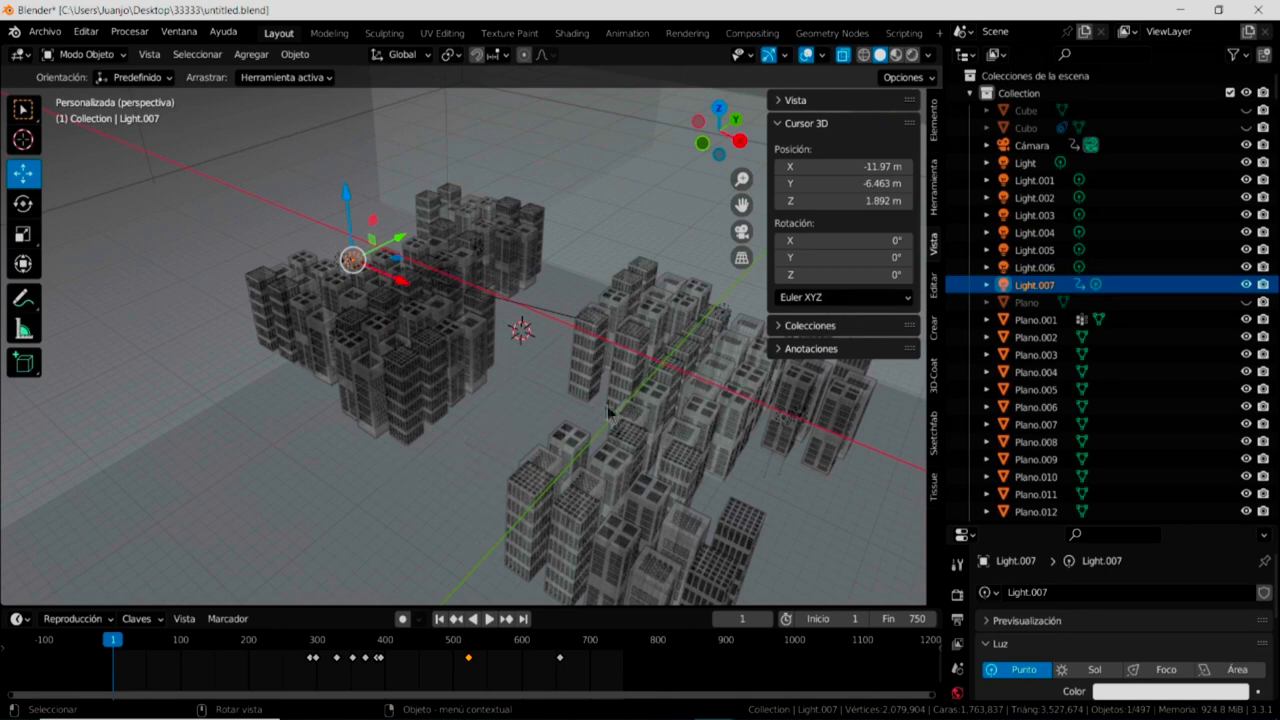
{"action": "scroll", "coordinate": [605, 406], "scroll_direction": "down", "scroll_amount": 1}
{"action": "mouse_move", "coordinate": [580, 447]}
{"action": "middle_mouse_down"}
{"action": "mouse_move", "coordinate": [557, 404]}
{"action": "mouse_move", "coordinate": [581, 401]}
{"action": "middle_mouse_up"}
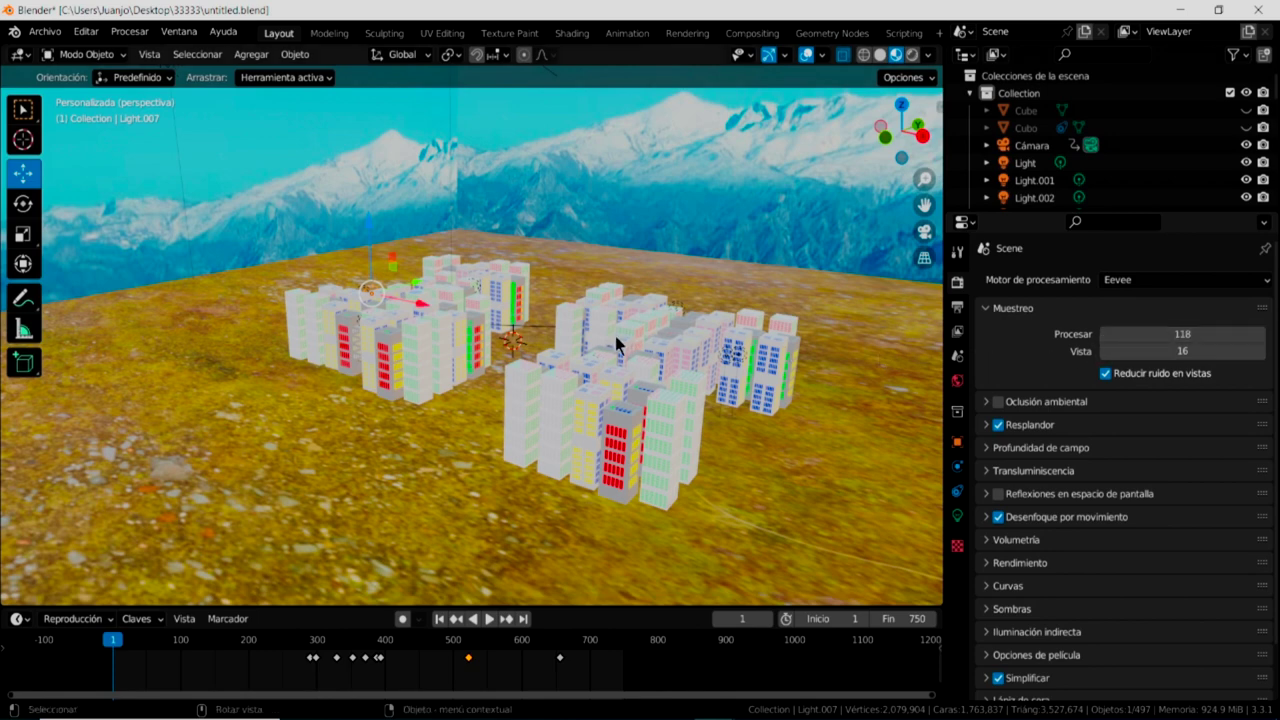
Review Output settings (1920×1080, 24 fps, frames 1–750, AVI JPEG) and browse the Render menu
{"action": "left_click", "coordinate": [958, 308]}
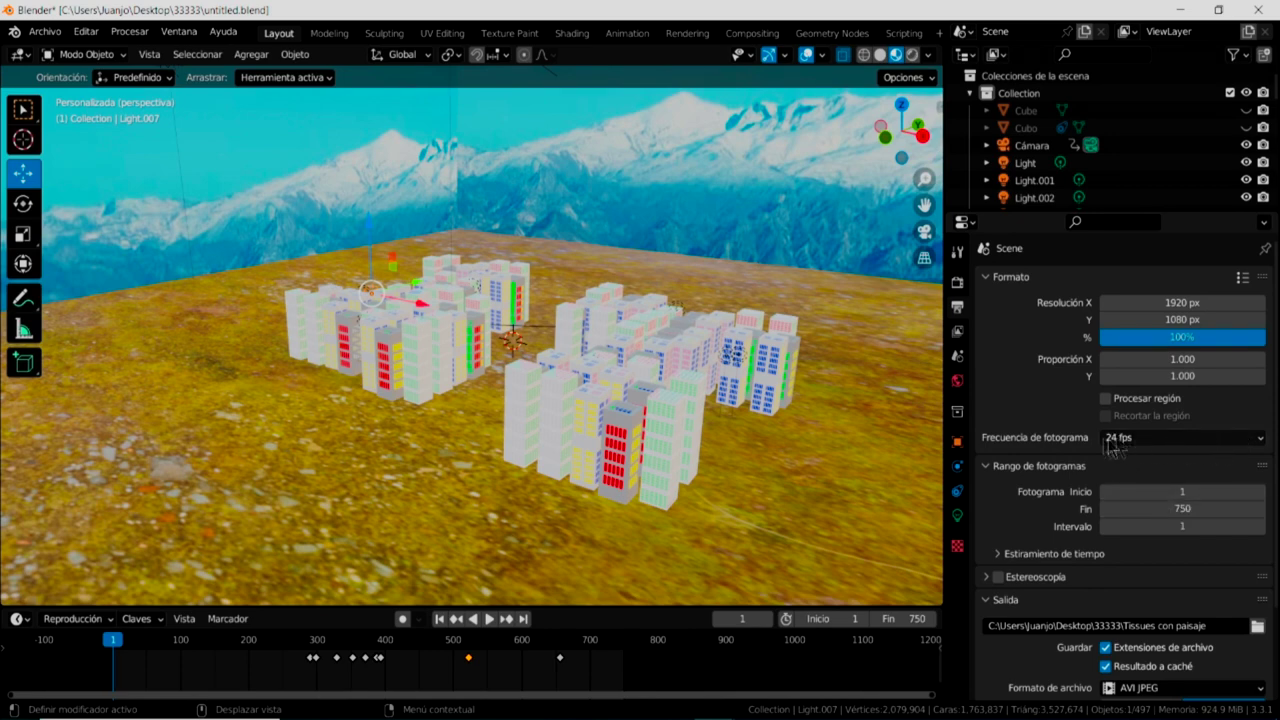
{"action": "scroll", "coordinate": [1276, 401], "scroll_direction": "down", "scroll_amount": 3}
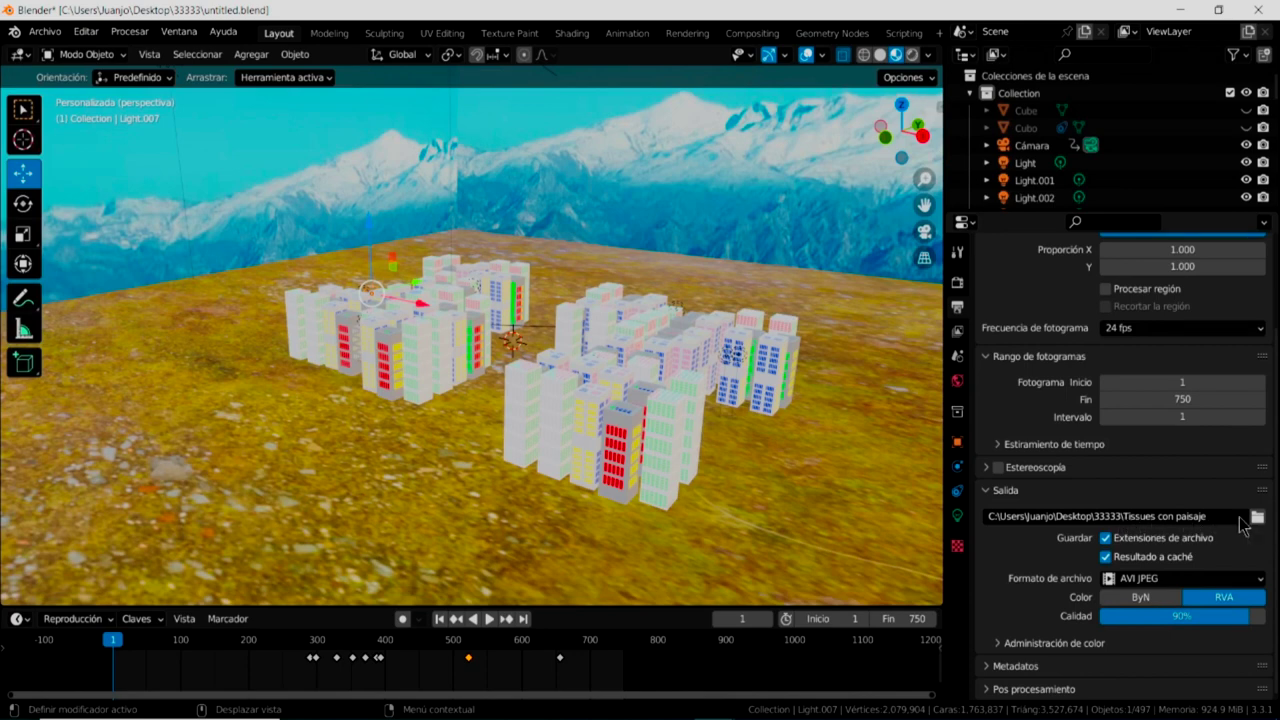
{"action": "scroll", "coordinate": [1270, 512], "scroll_direction": "up", "scroll_amount": 3}
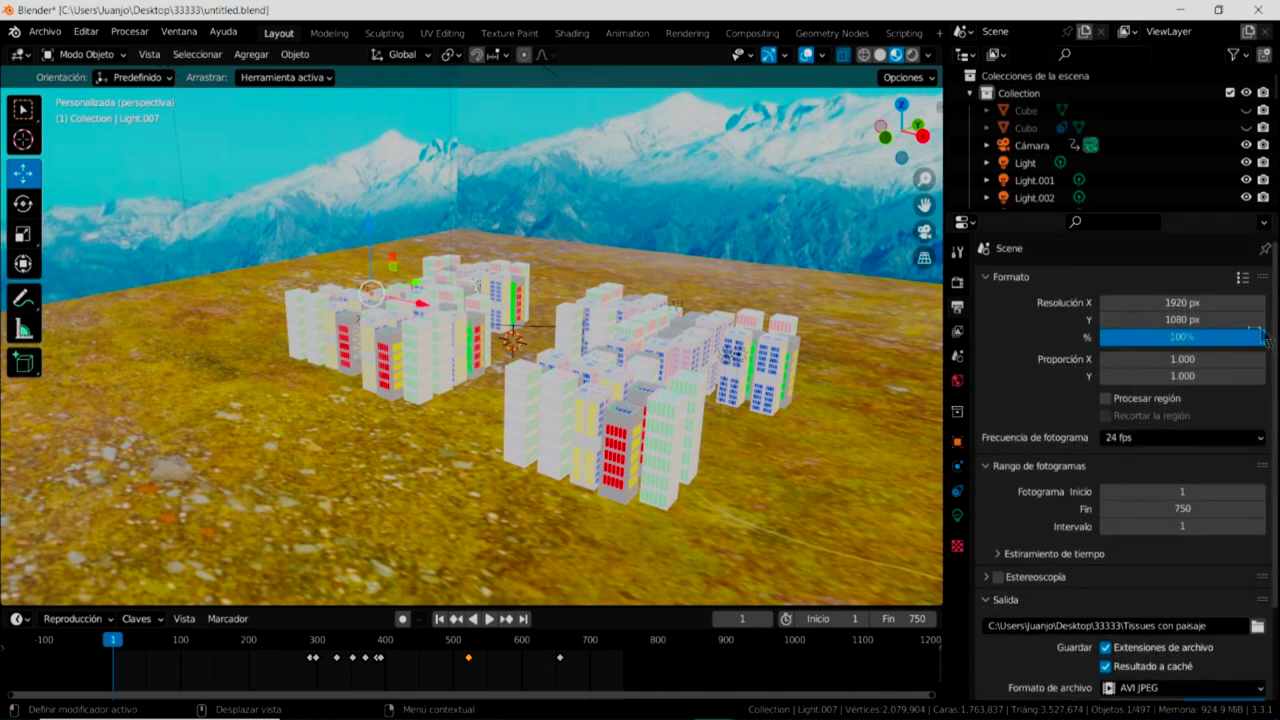
{"action": "left_click", "coordinate": [138, 40]}
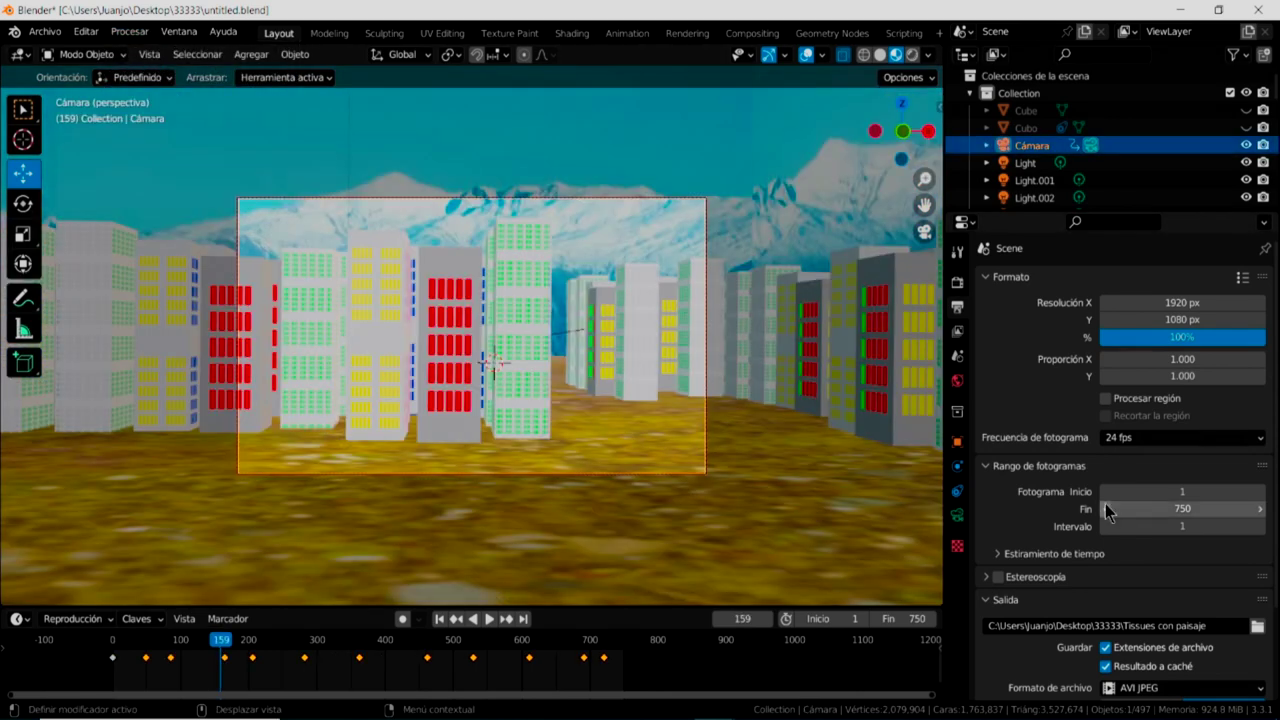
{"action": "scroll", "coordinate": [1106, 511], "scroll_direction": "down", "scroll_amount": 2}
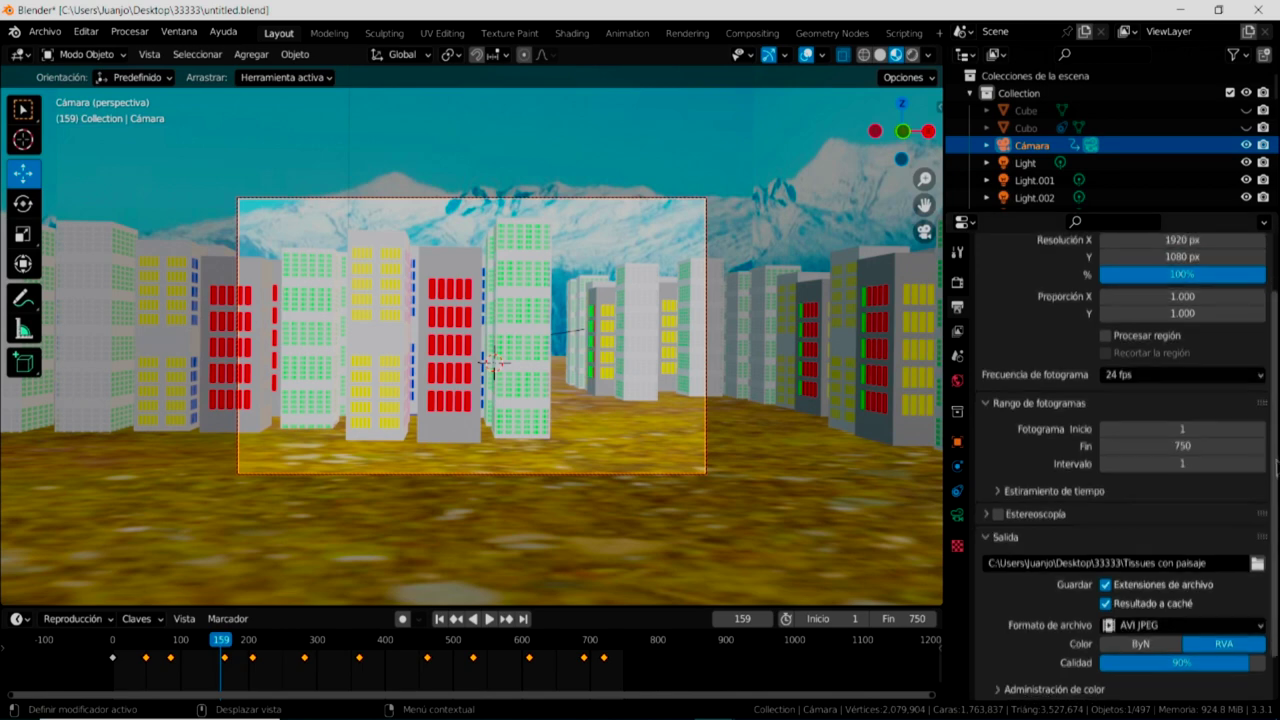
Scroll back up the Output properties and return to the Eevee Render properties
{"action": "scroll", "coordinate": [1276, 500], "scroll_direction": "down", "scroll_amount": 2}
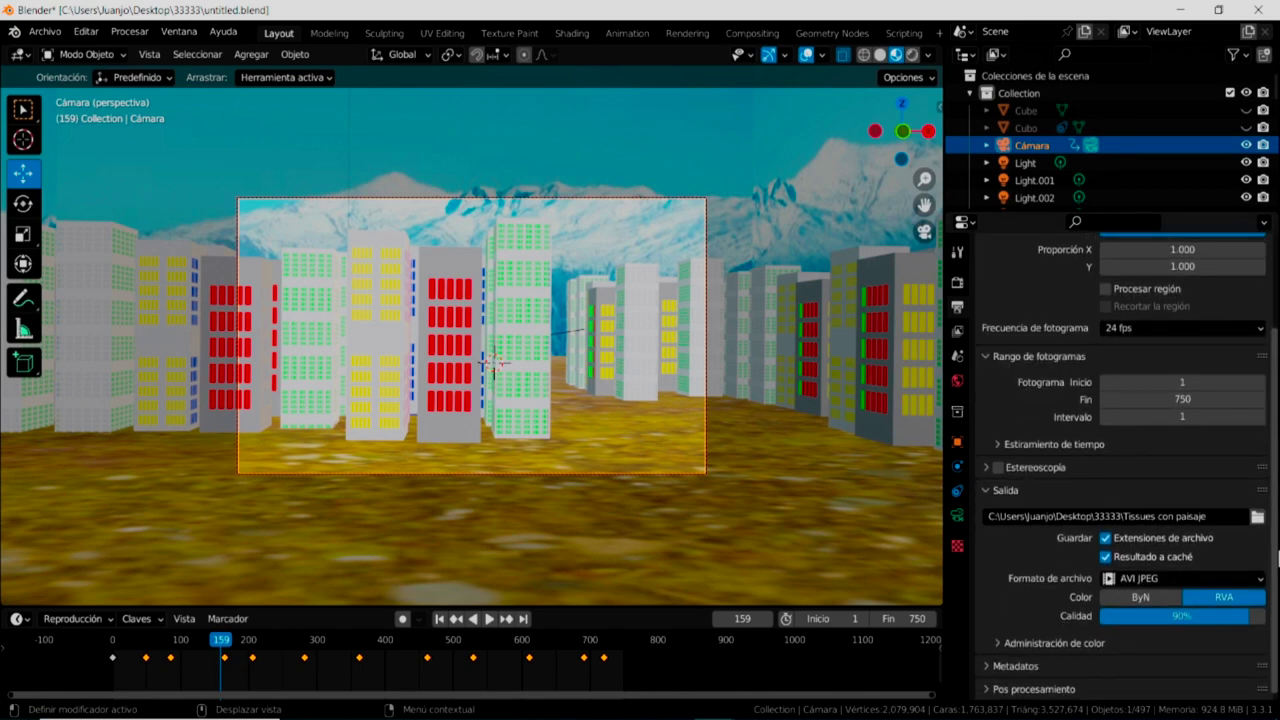
{"action": "scroll", "coordinate": [1276, 500], "scroll_direction": "up", "scroll_amount": 5}
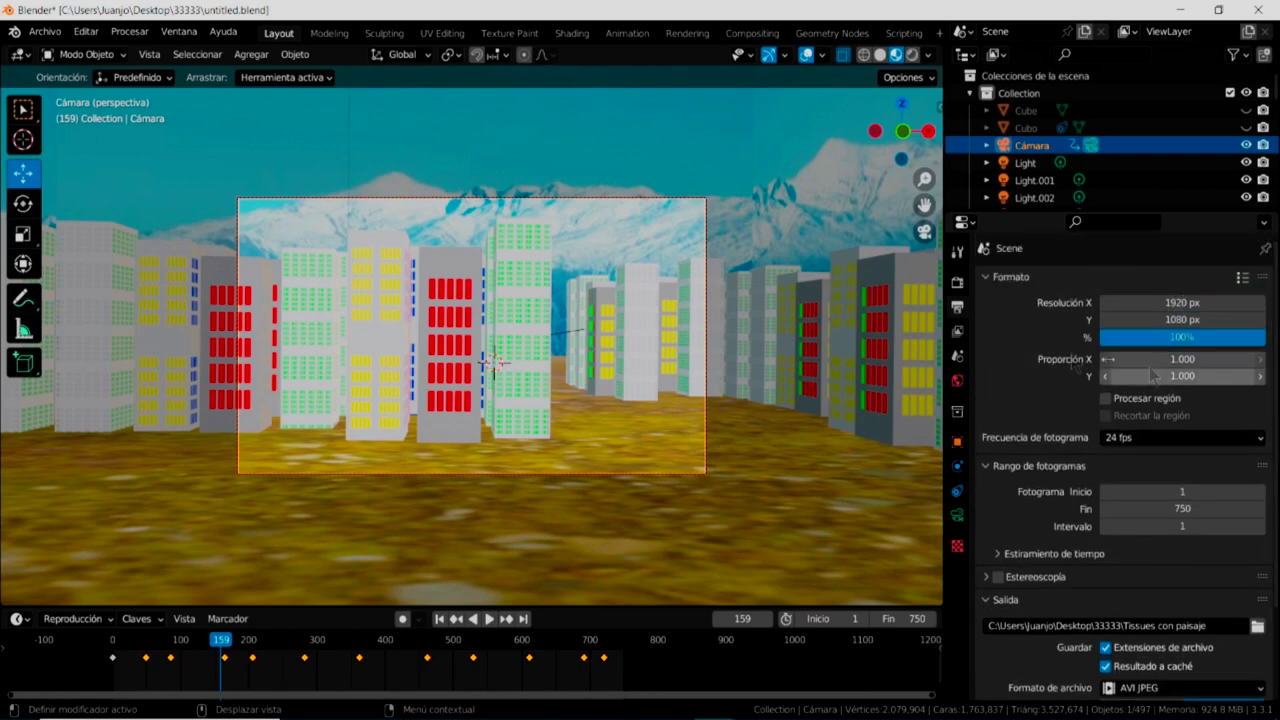
{"action": "left_click", "coordinate": [956, 284]}
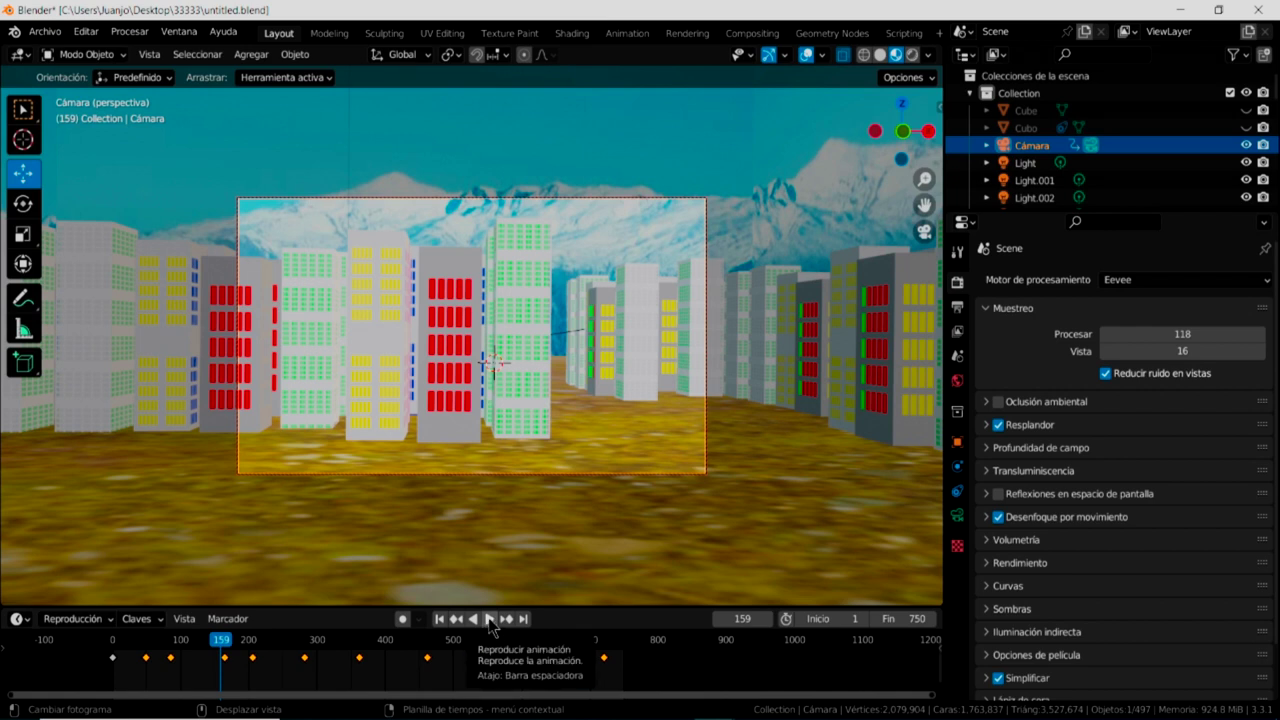
Peek at Motion Blur, play the fly-through to frame 148, then select tower Tessellation.056
{"action": "left_click", "coordinate": [987, 517]}
{"action": "left_click", "coordinate": [987, 518]}
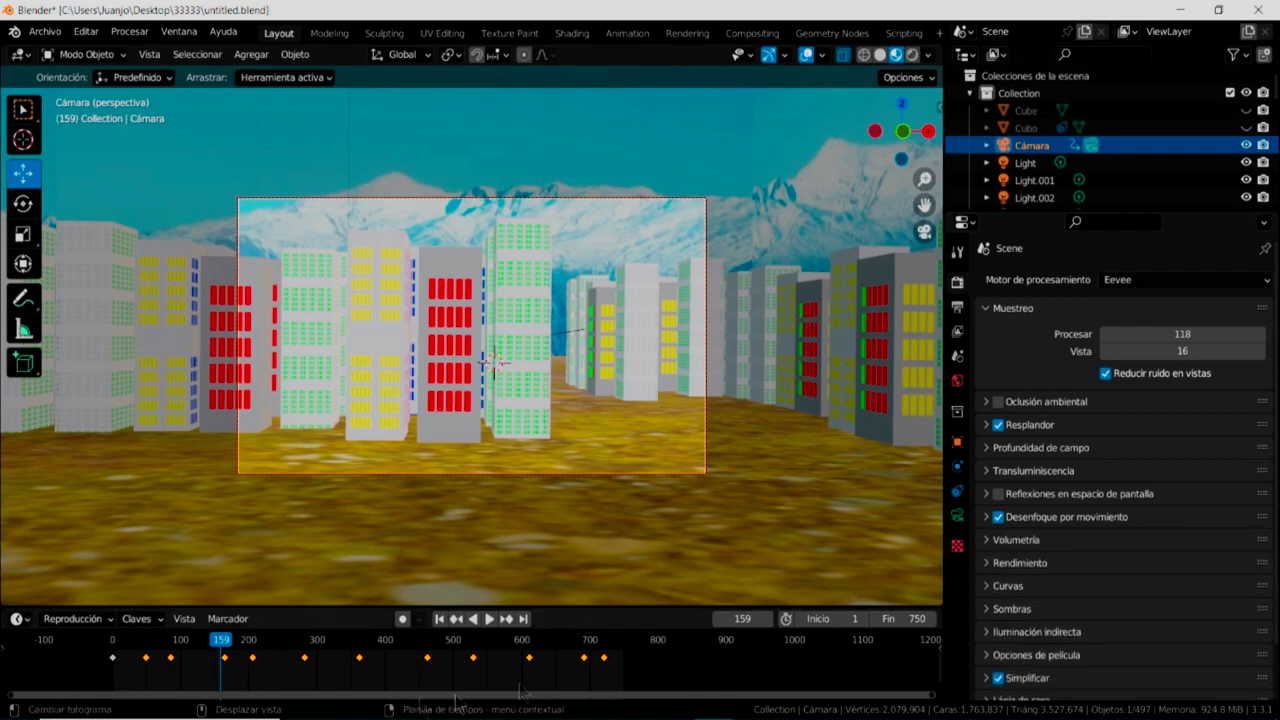
{"action": "left_click", "coordinate": [490, 619]}
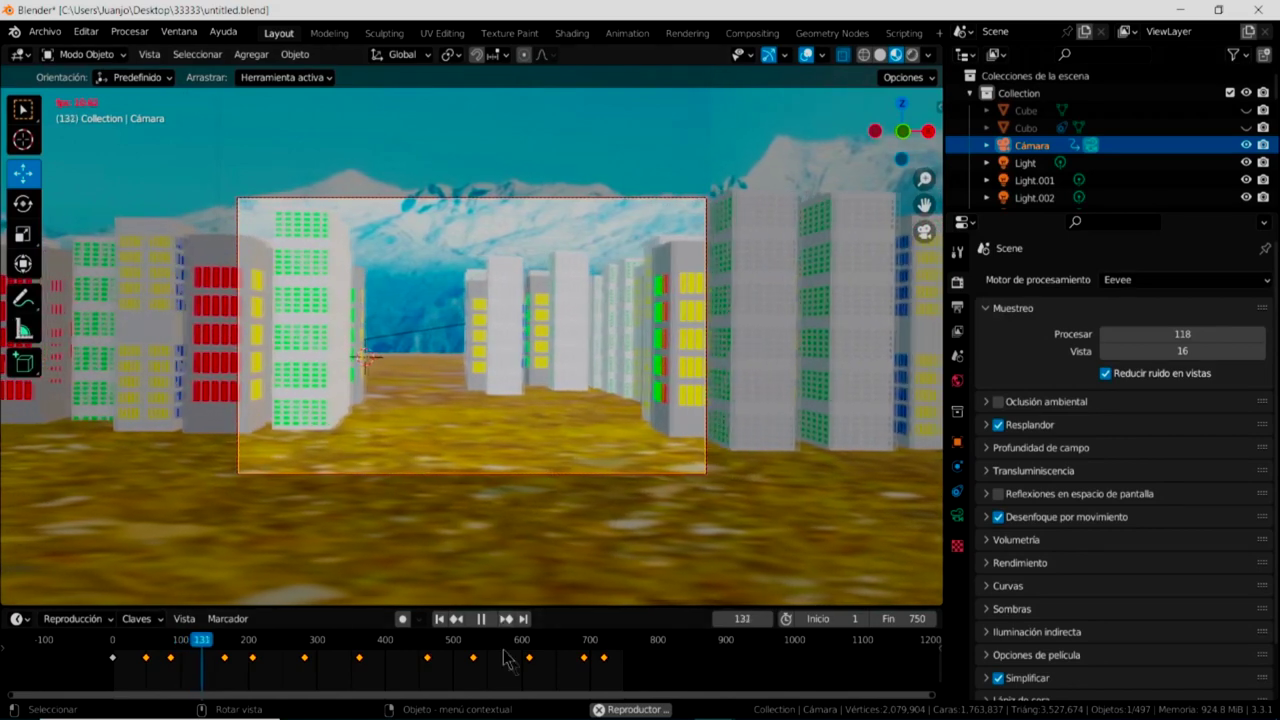
{"action": "left_click", "coordinate": [481, 620]}
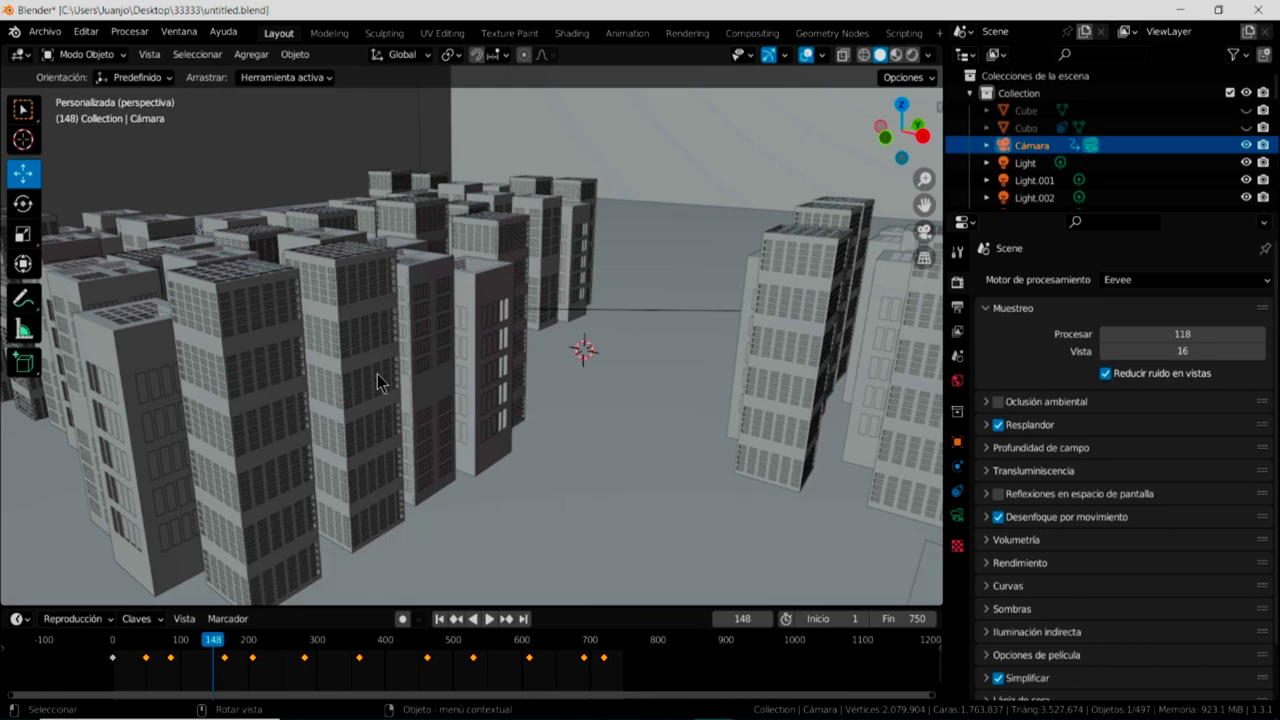
{"action": "left_click", "coordinate": [378, 381]}
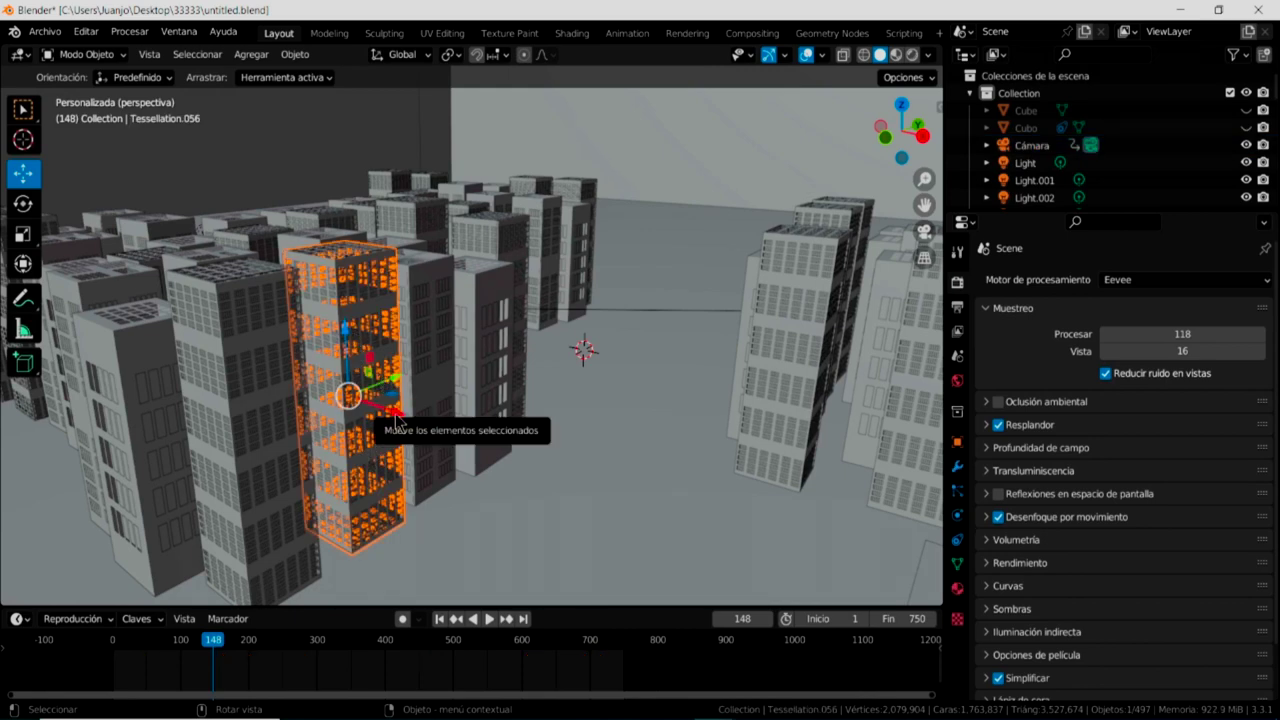
Shift the Tessellation.056 tower 5.4991 m along X, then select the flat panel Plano.230
{"action": "left_click_drag", "start_coordinate": [398, 418], "coordinate": [457, 446]}
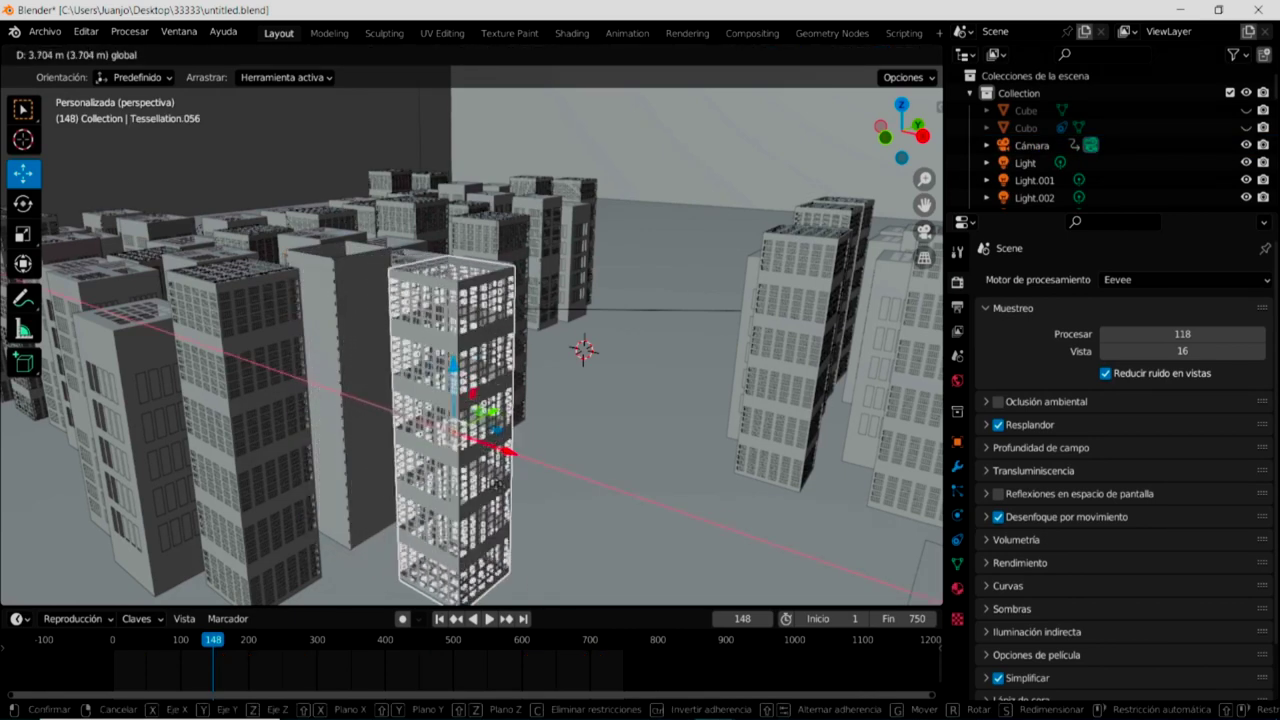
{"action": "left_click_drag", "start_coordinate": [457, 440], "coordinate": [570, 468]}
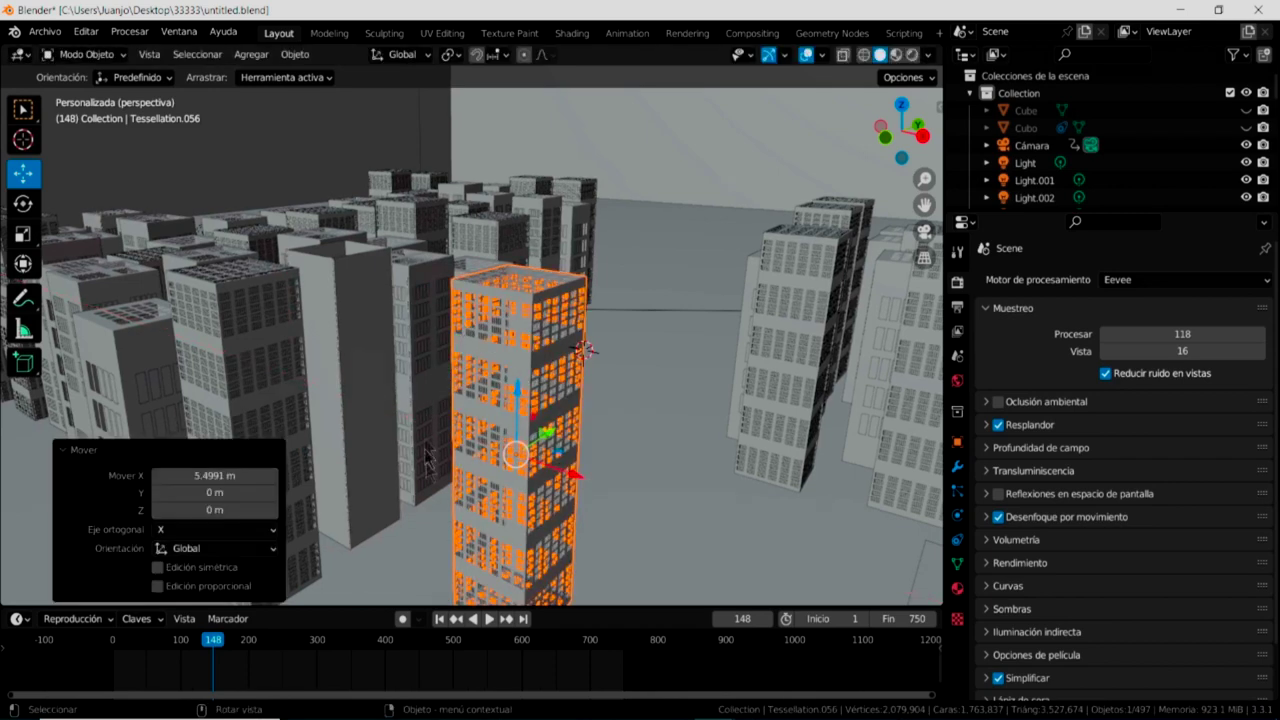
{"action": "left_click", "coordinate": [356, 359]}
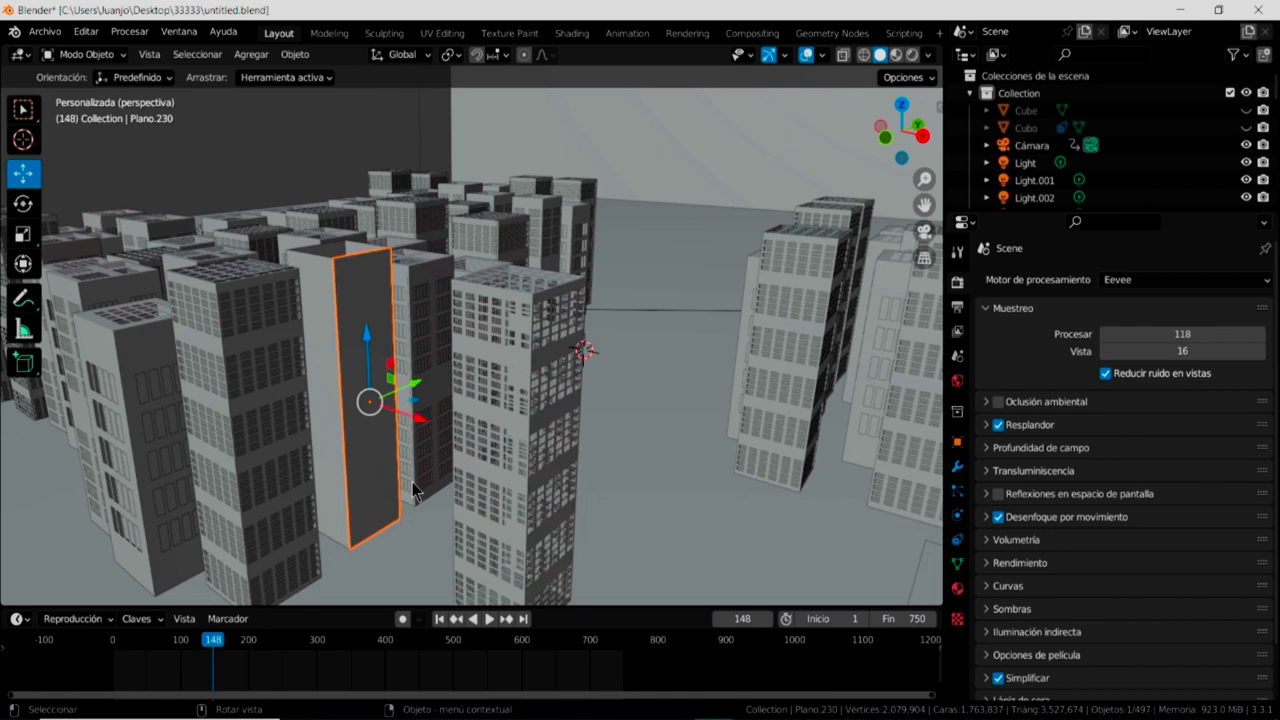
{"action": "middle_click_drag", "start_coordinate": [415, 545], "coordinate": [430, 540]}
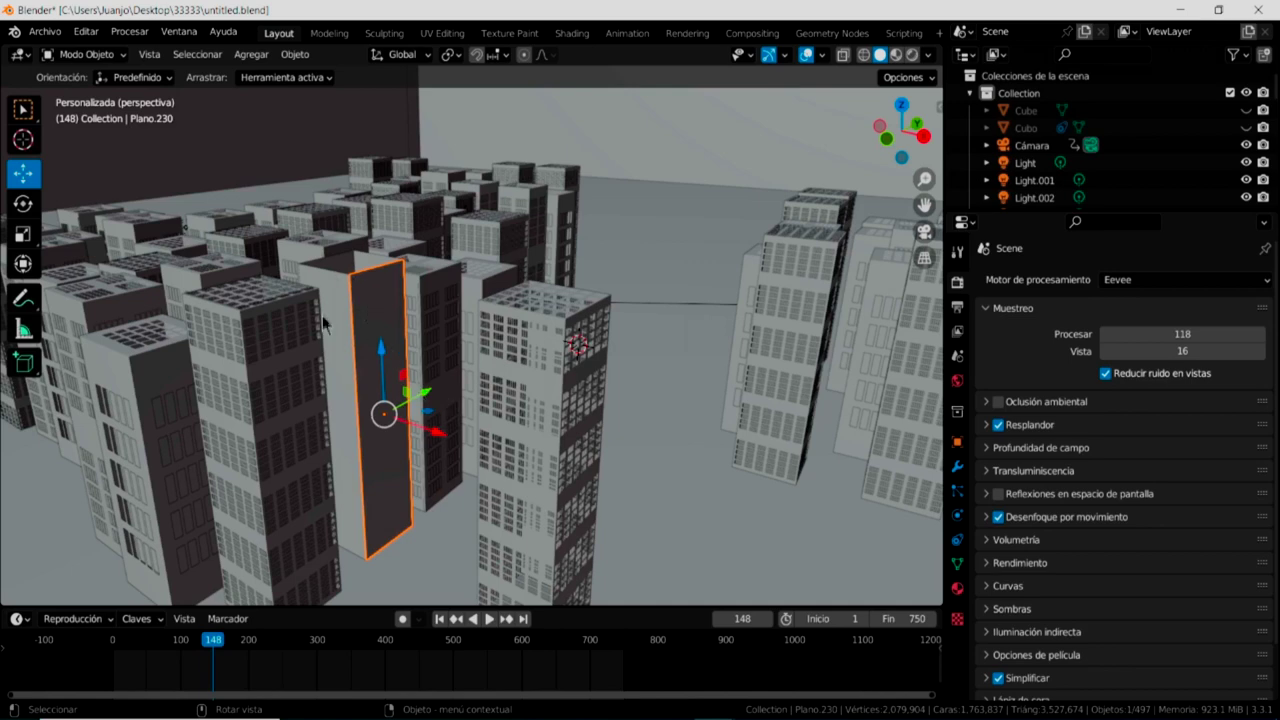
In Material Preview shading, give Plano.230 new material Material.012 and browse its Surface shader types
{"action": "left_click", "coordinate": [896, 55]}
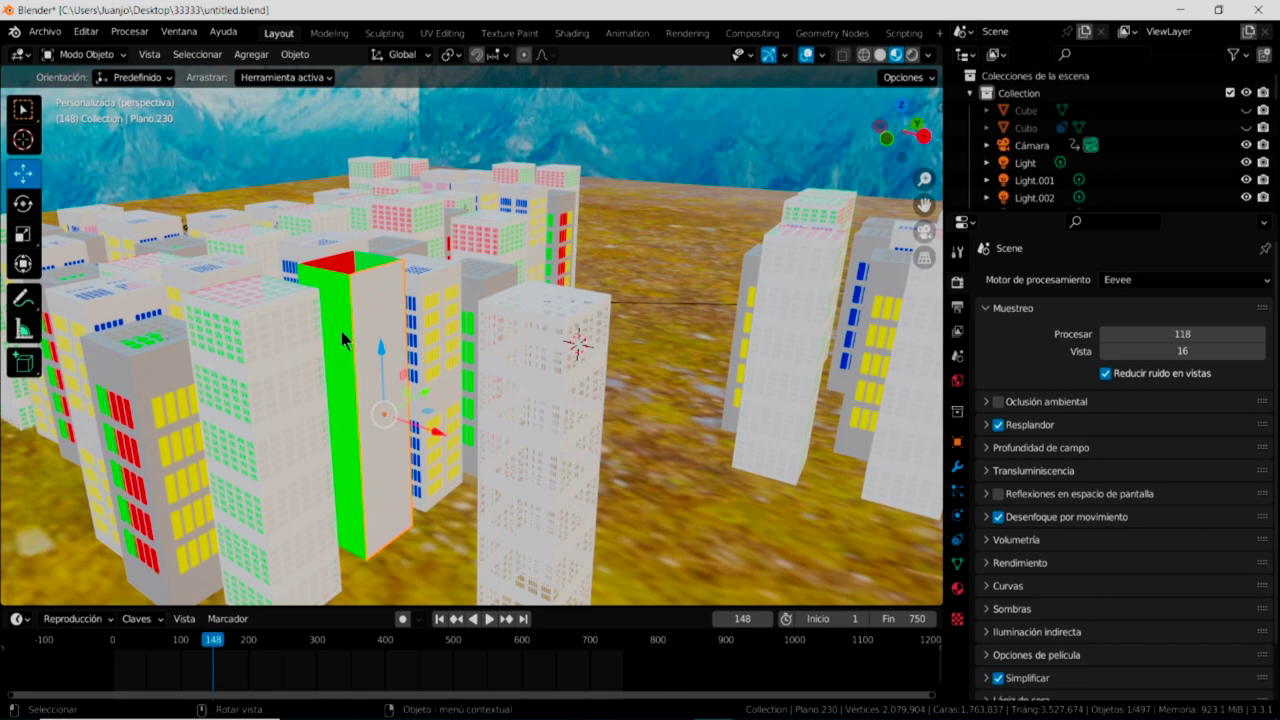
{"action": "left_click", "coordinate": [957, 589]}
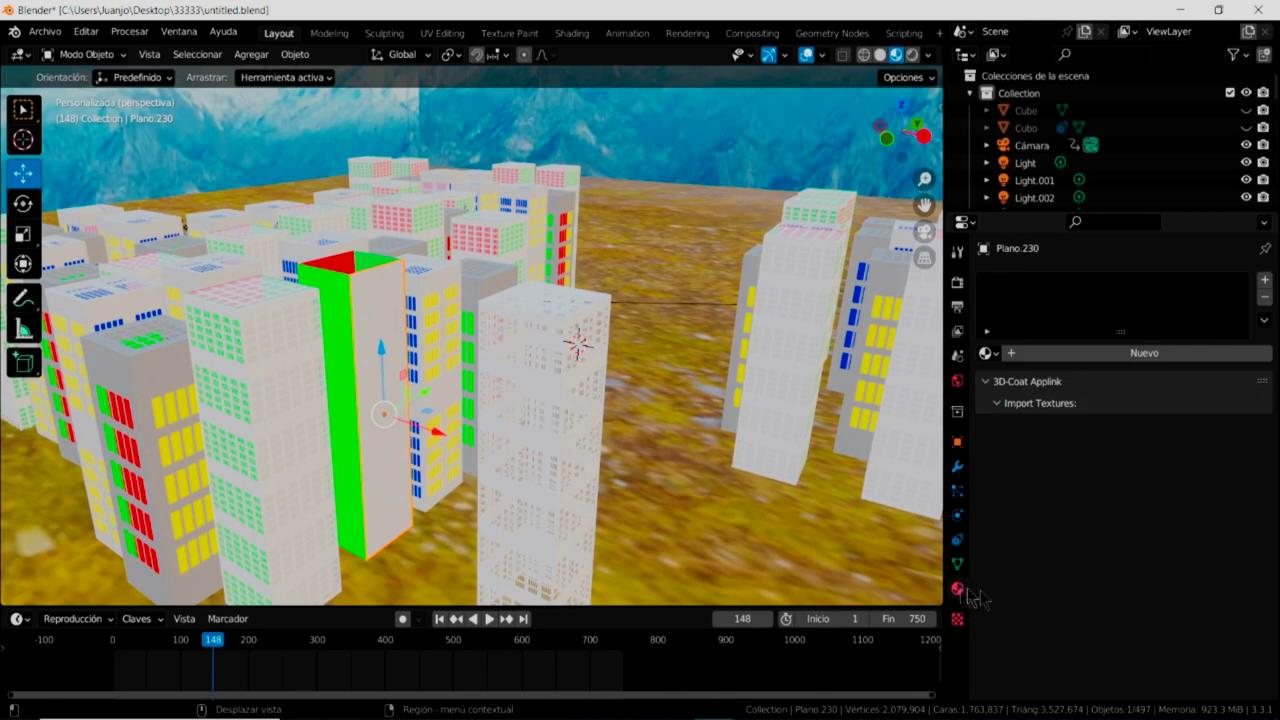
{"action": "left_click", "coordinate": [1081, 356]}
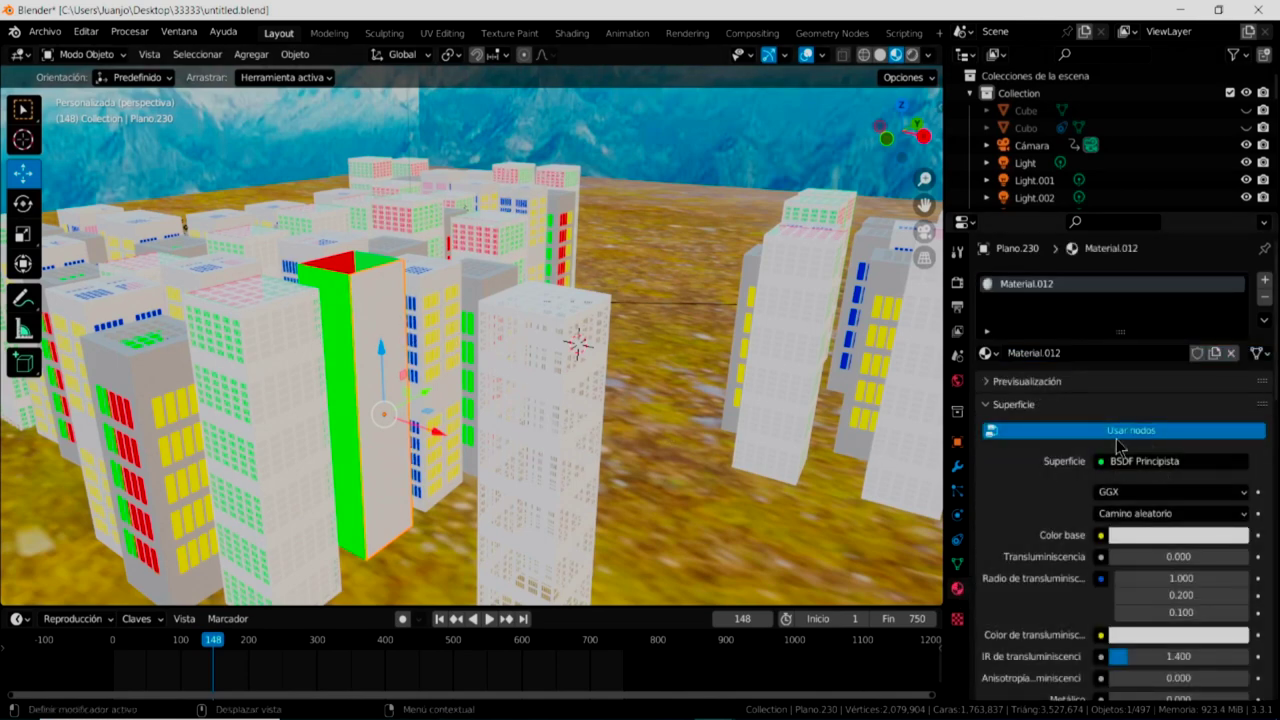
{"action": "left_click", "coordinate": [1163, 464]}
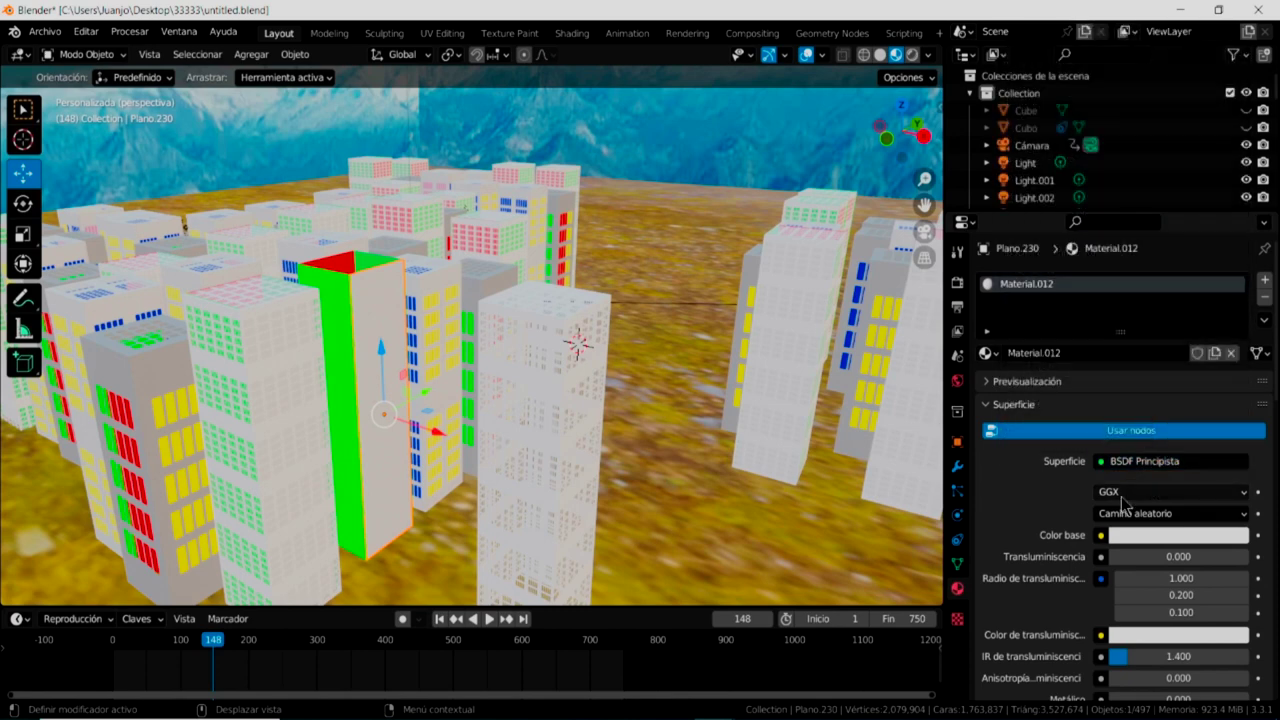
{"action": "left_click", "coordinate": [1136, 465]}
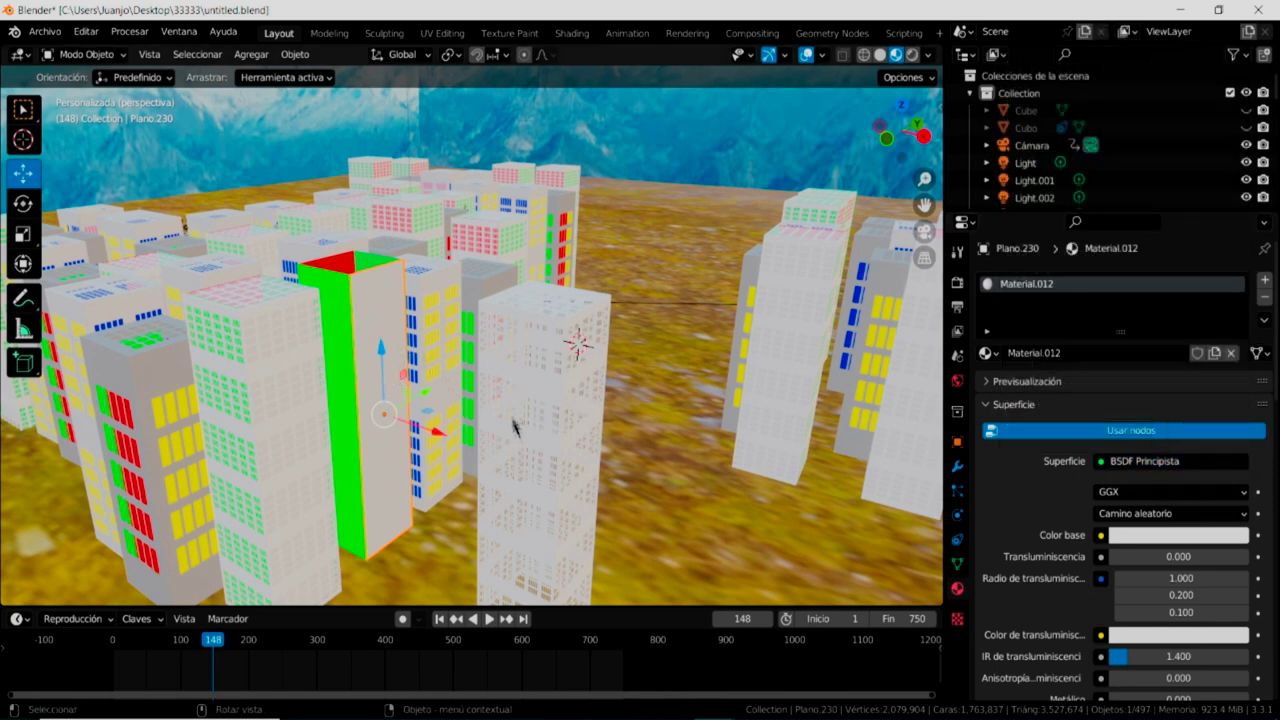
Orbit down toward street level and bring back the Output properties (1920×1080, AVI JPEG)
{"action": "mouse_move", "coordinate": [488, 436]}
{"action": "middle_mouse_down"}
{"action": "mouse_move", "coordinate": [523, 434]}
{"action": "mouse_move", "coordinate": [458, 454]}
{"action": "middle_mouse_up"}
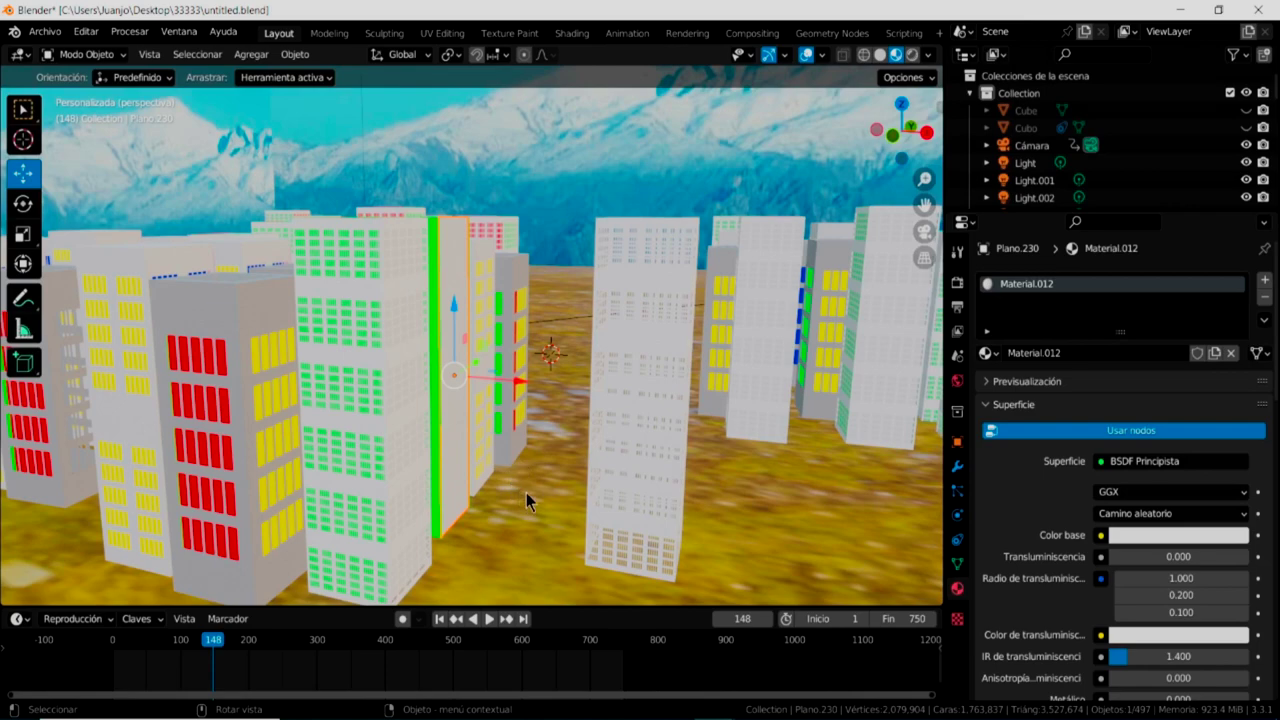
{"action": "mouse_move", "coordinate": [734, 522]}
{"action": "middle_mouse_down"}
{"action": "mouse_move", "coordinate": [712, 528]}
{"action": "mouse_move", "coordinate": [690, 508]}
{"action": "middle_mouse_up"}
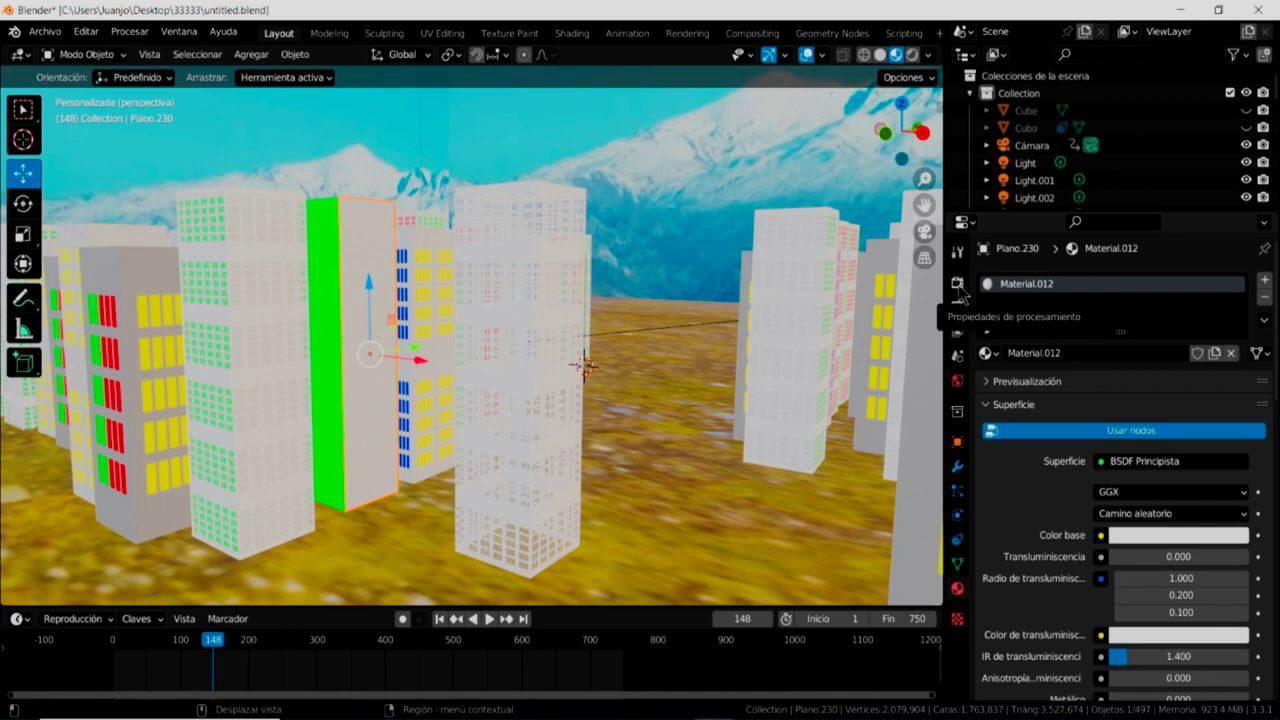
{"action": "left_click", "coordinate": [957, 310]}
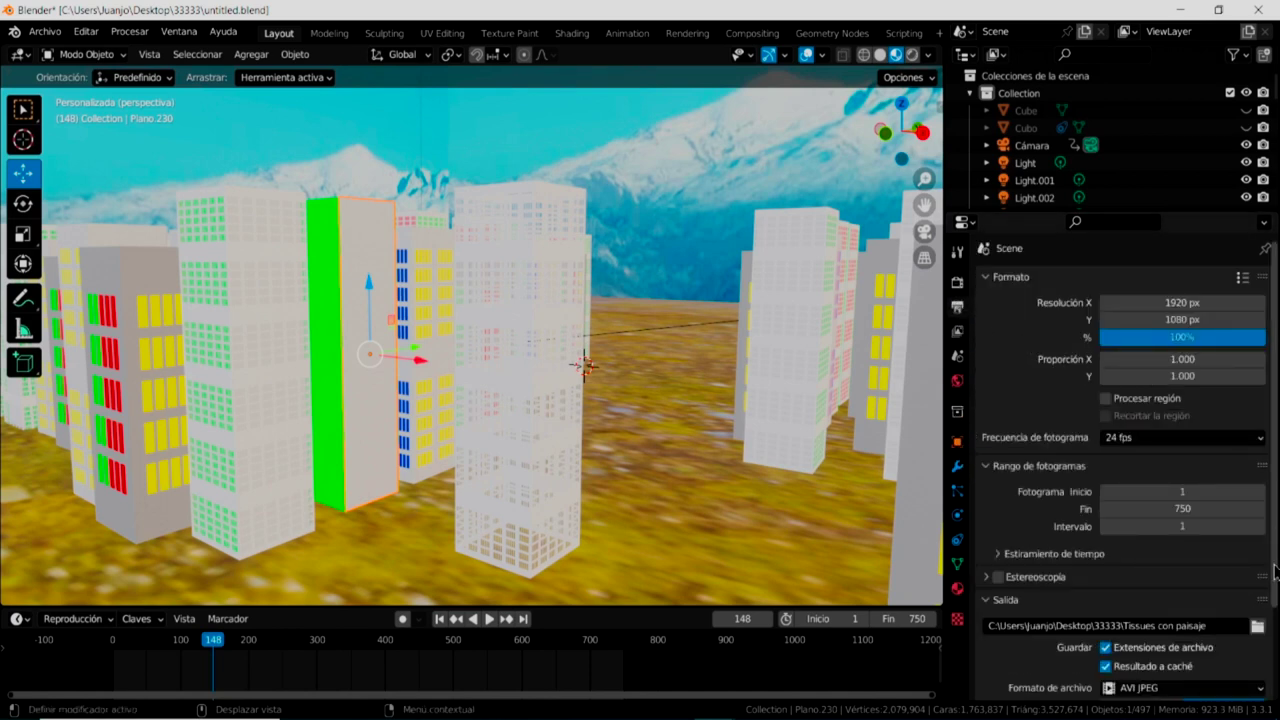
Render the 750-frame fly-through animation and check the AVI JPEG output format
{"action": "scroll", "coordinate": [1275, 570], "scroll_direction": "down", "scroll_amount": 3}
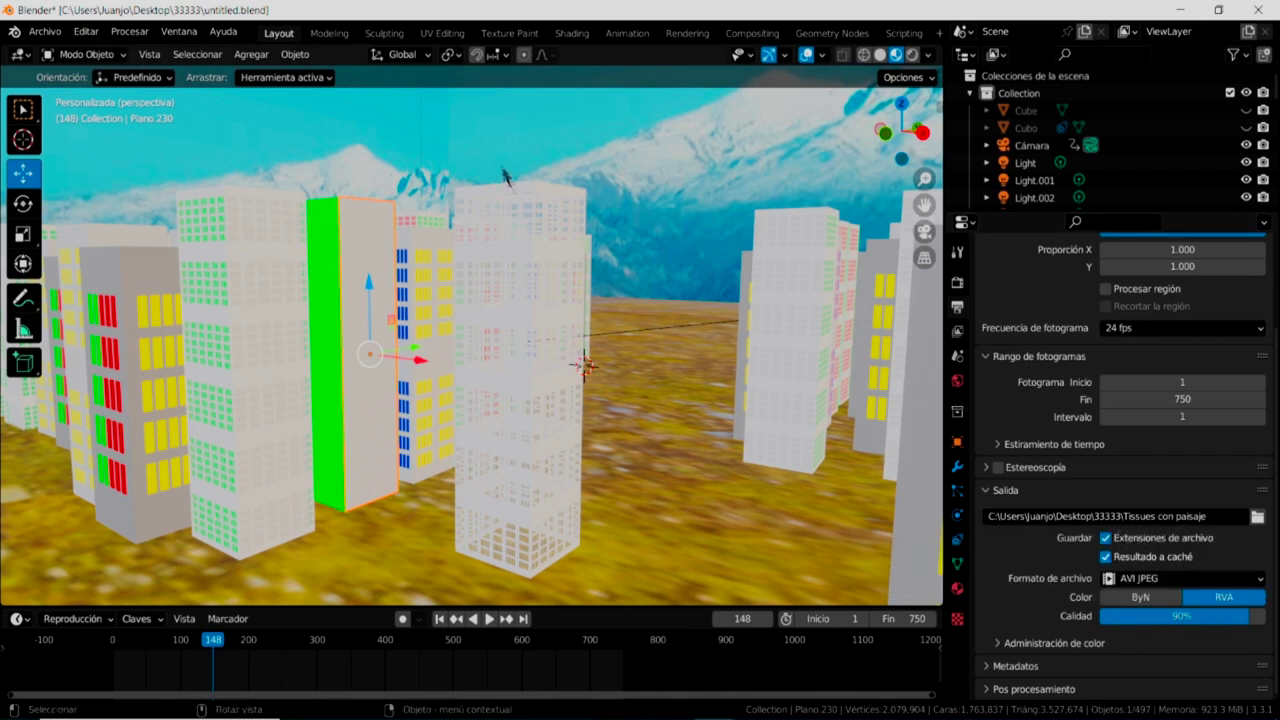
{"action": "left_click", "coordinate": [125, 38]}
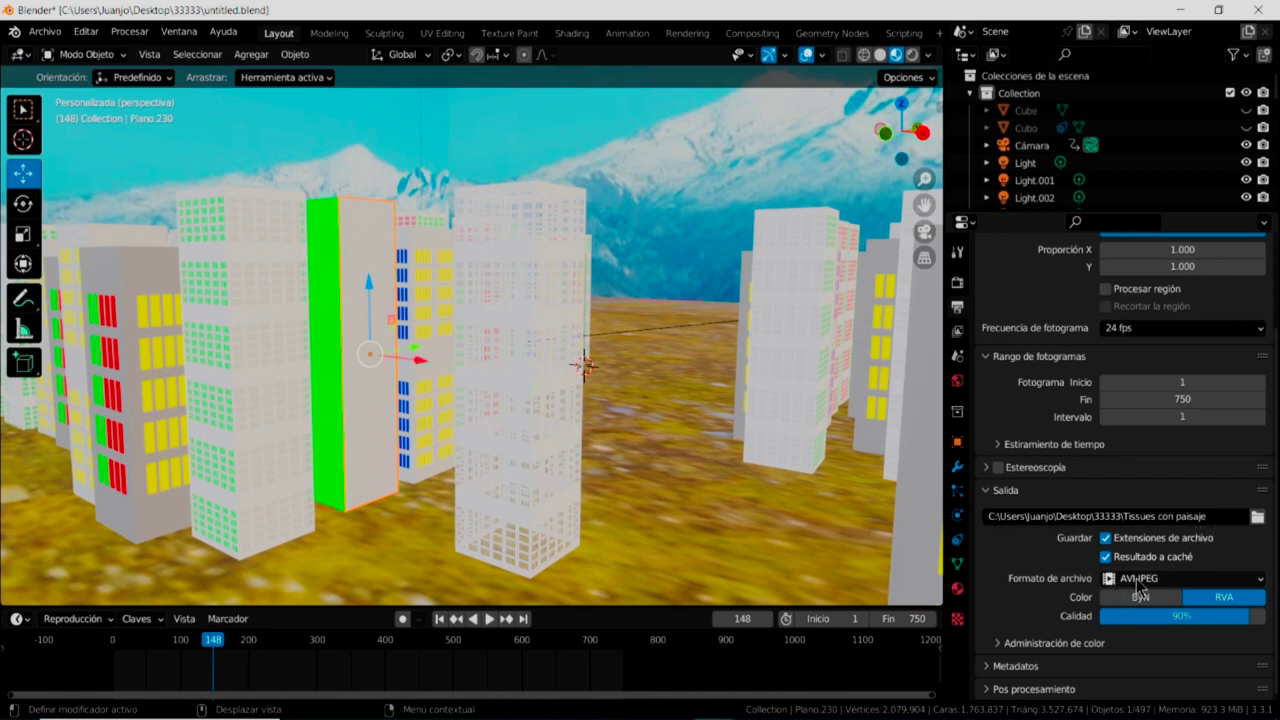
{"action": "left_click", "coordinate": [1261, 579]}
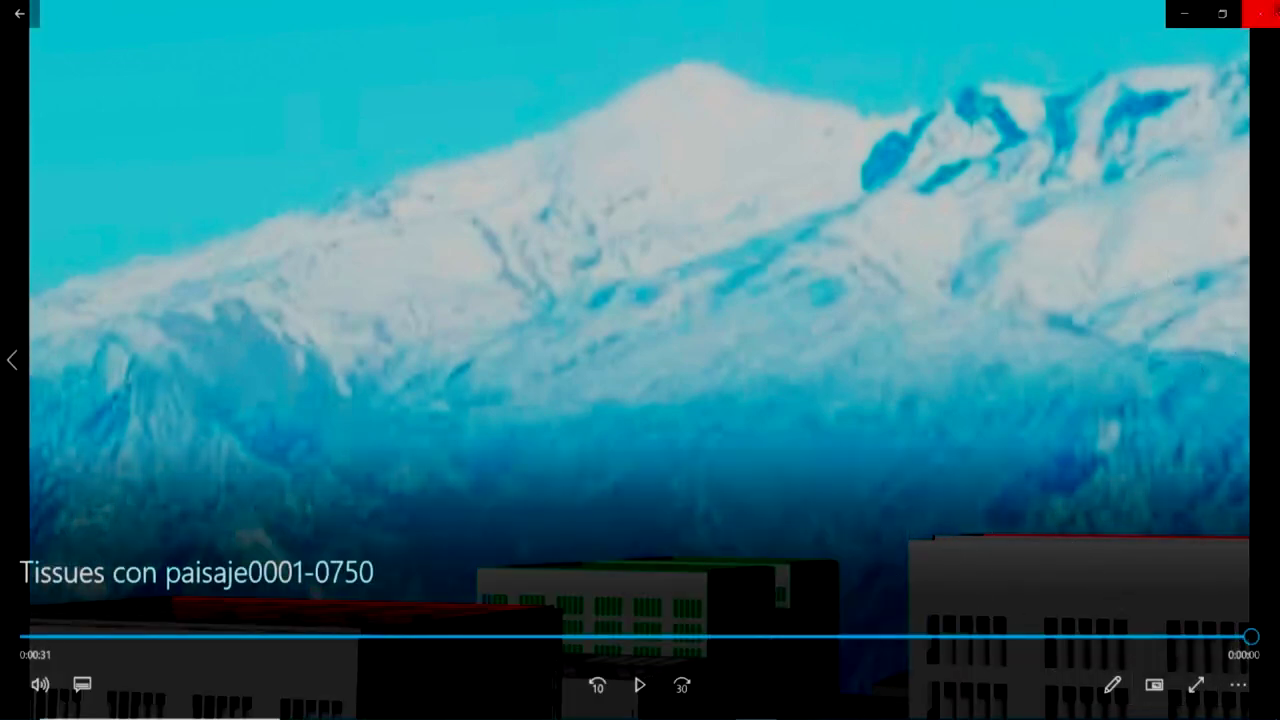
Close the Movies & TV player showing the rendered video
{"action": "left_click", "coordinate": [1262, 15]}
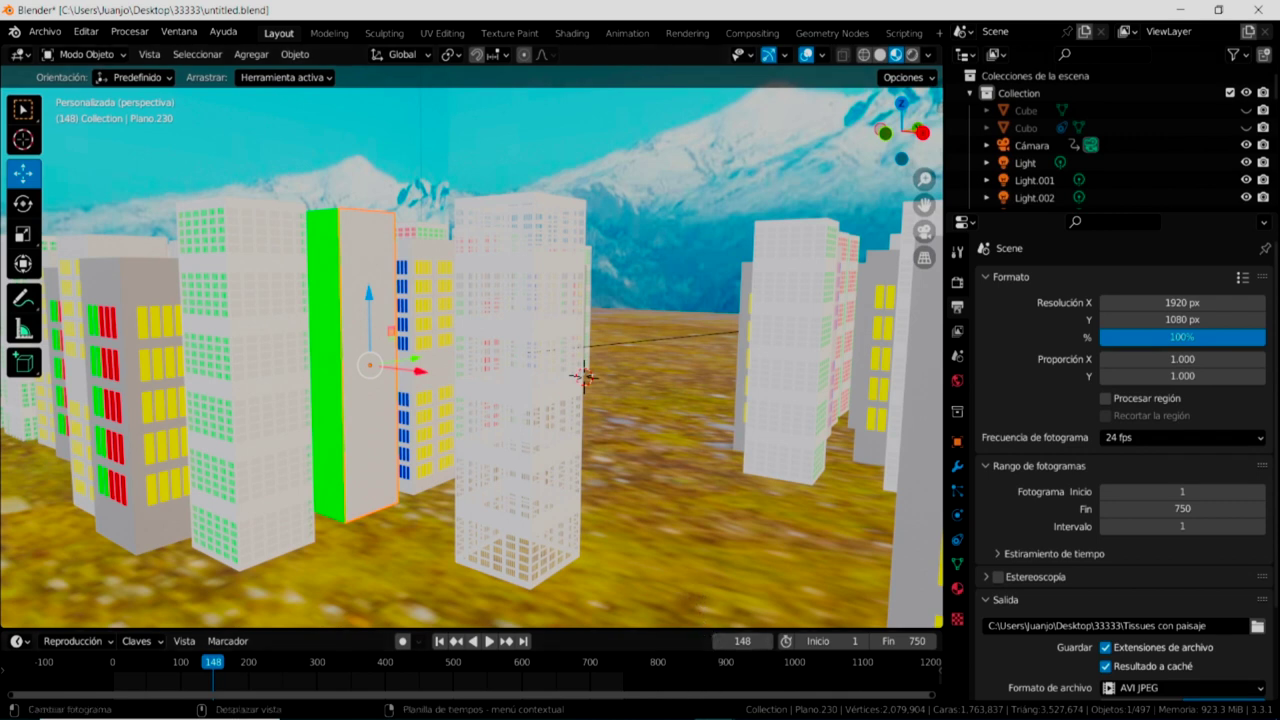
Raise the viewport–timeline border to restore the timeline's usual height
{"action": "left_click_drag", "start_coordinate": [624, 630], "coordinate": [624, 607]}
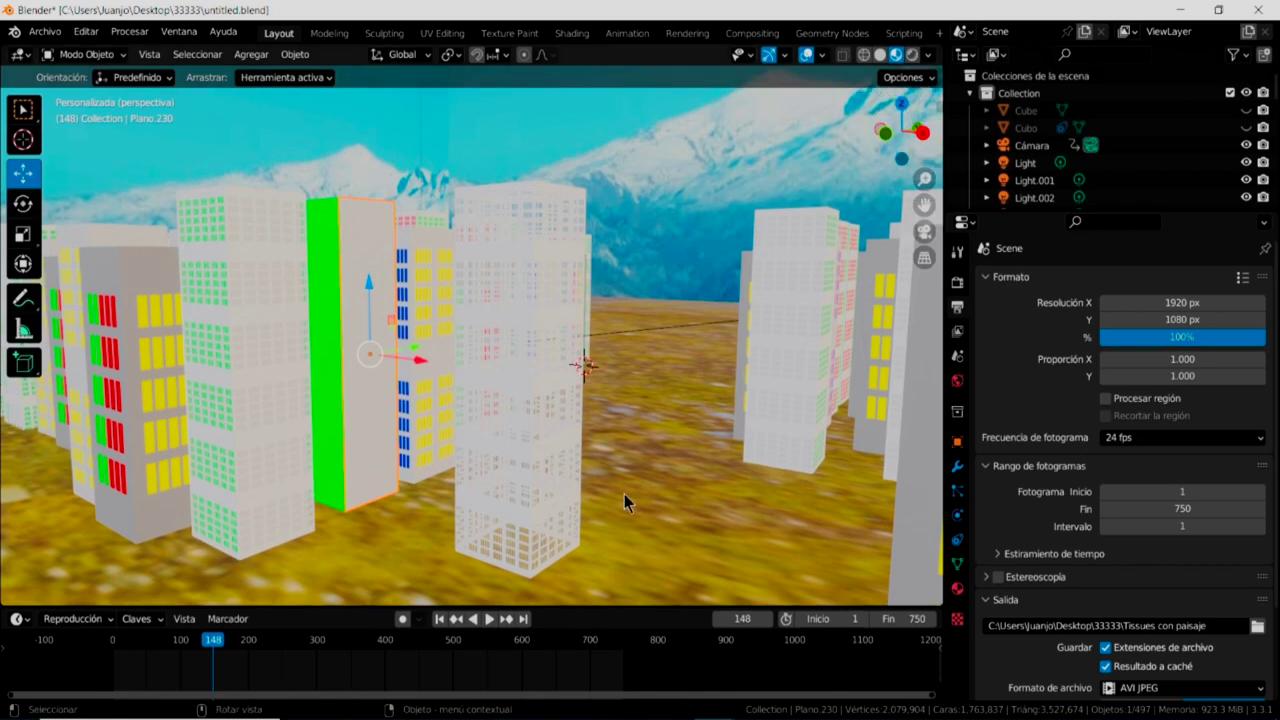